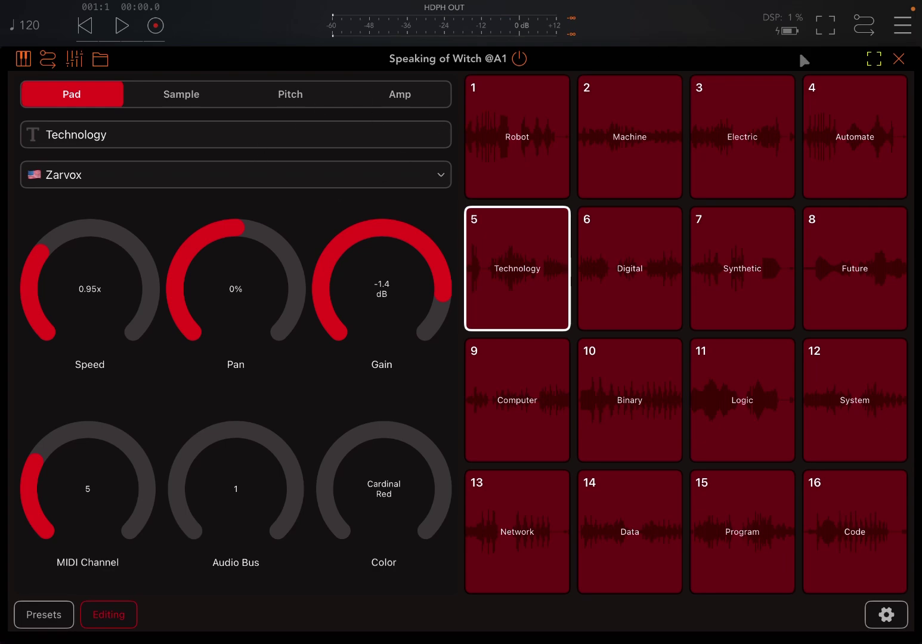
Step: Reopen the Speaking of Witch plugin window, select pad 1 and view its list of available voices
click(897, 59)
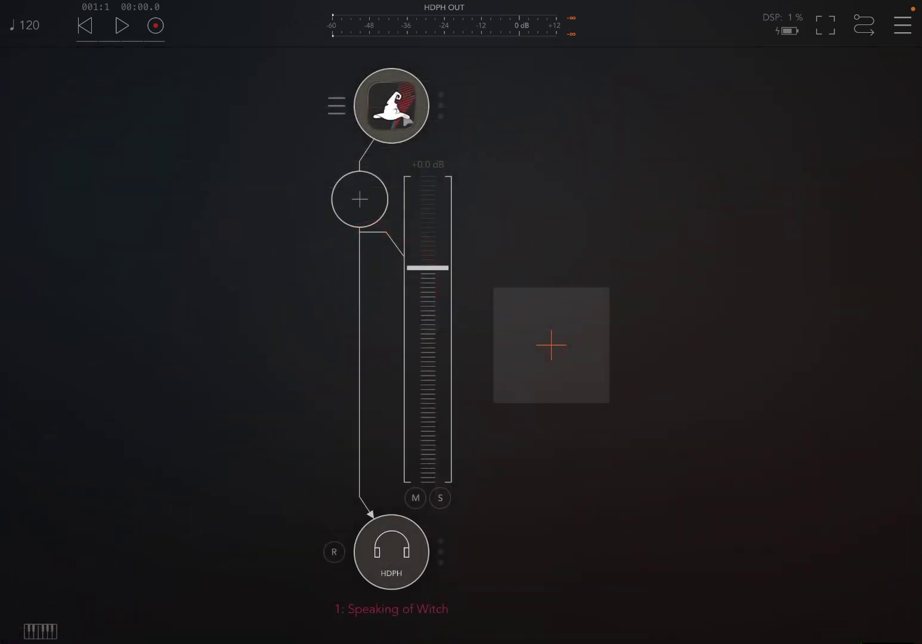
click(399, 102)
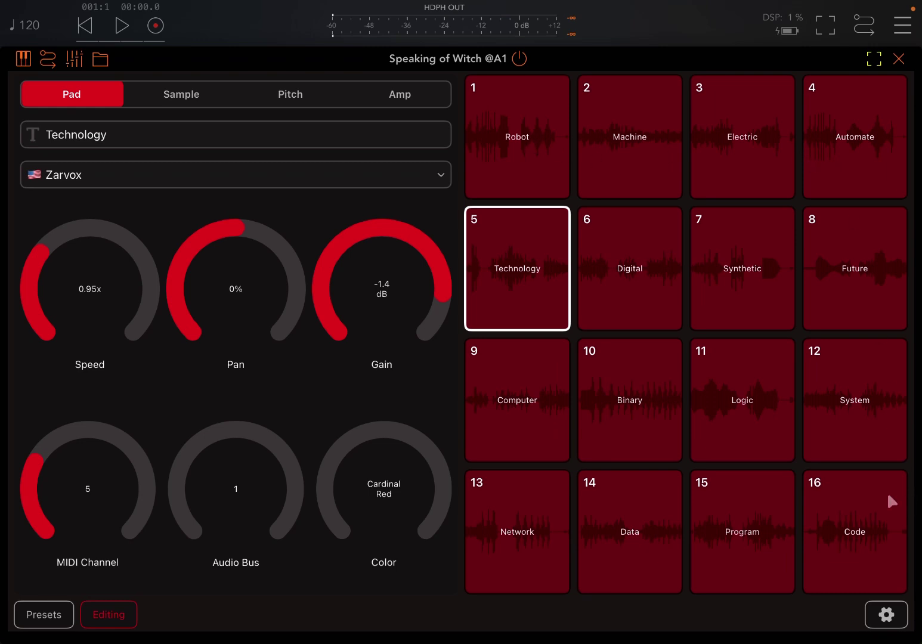
click(487, 87)
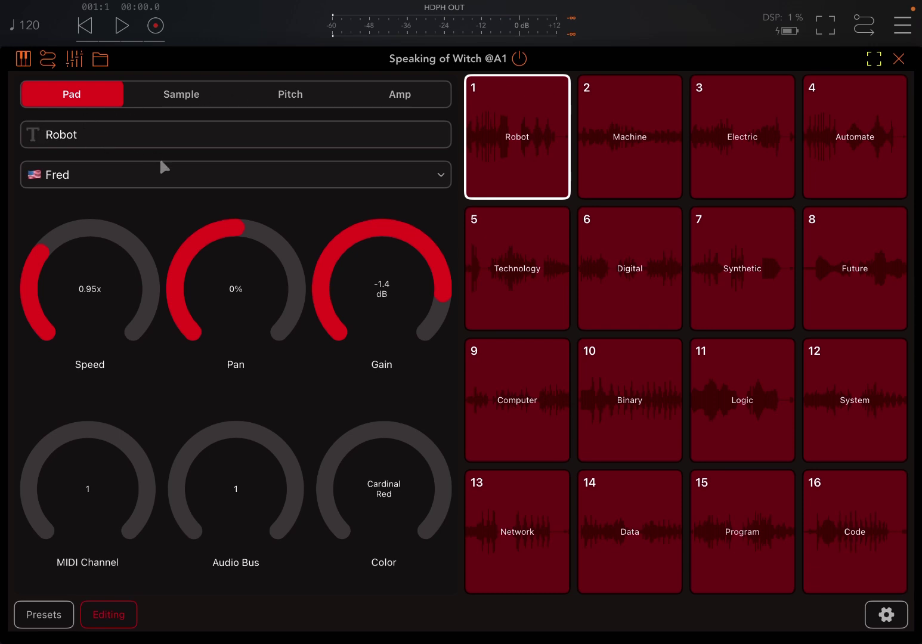
click(436, 176)
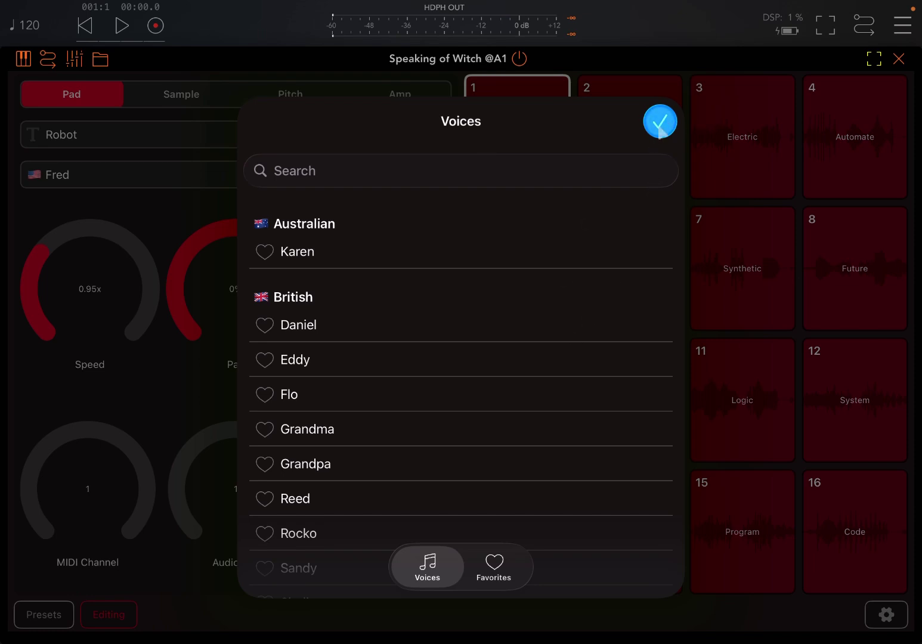
click(659, 122)
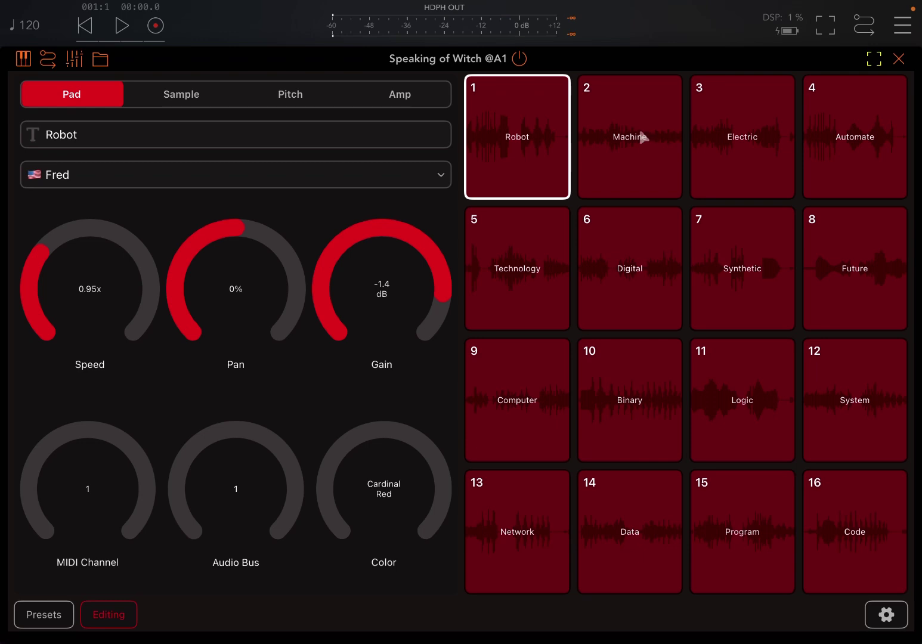
Step: Audition the Machine, Electric and Automate pads one after another
click(643, 137)
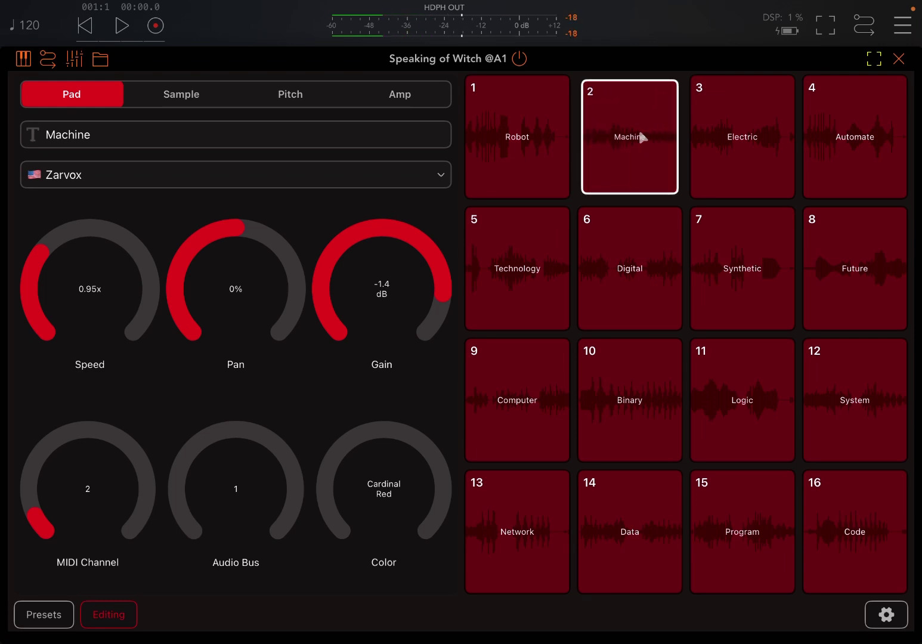
click(736, 139)
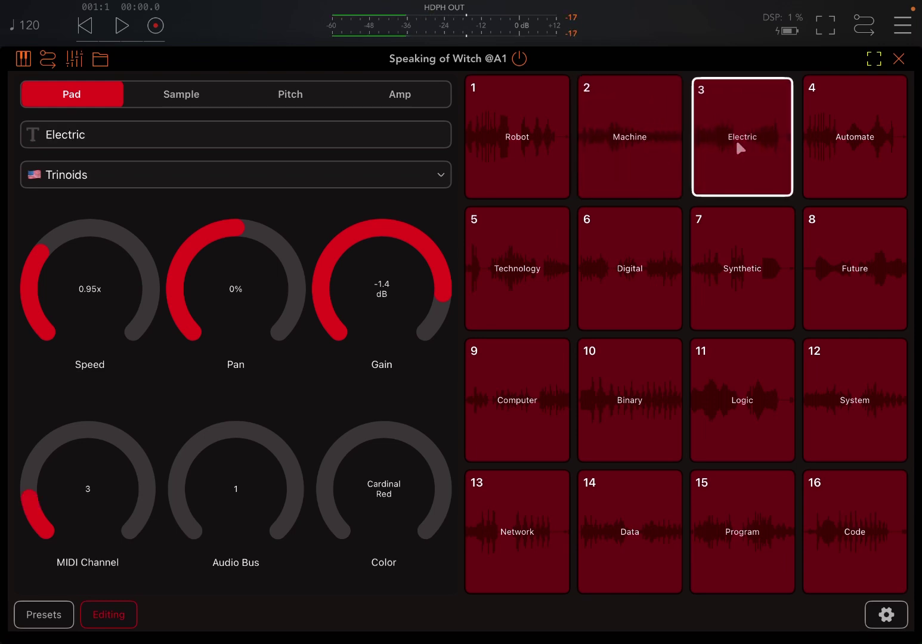
click(863, 155)
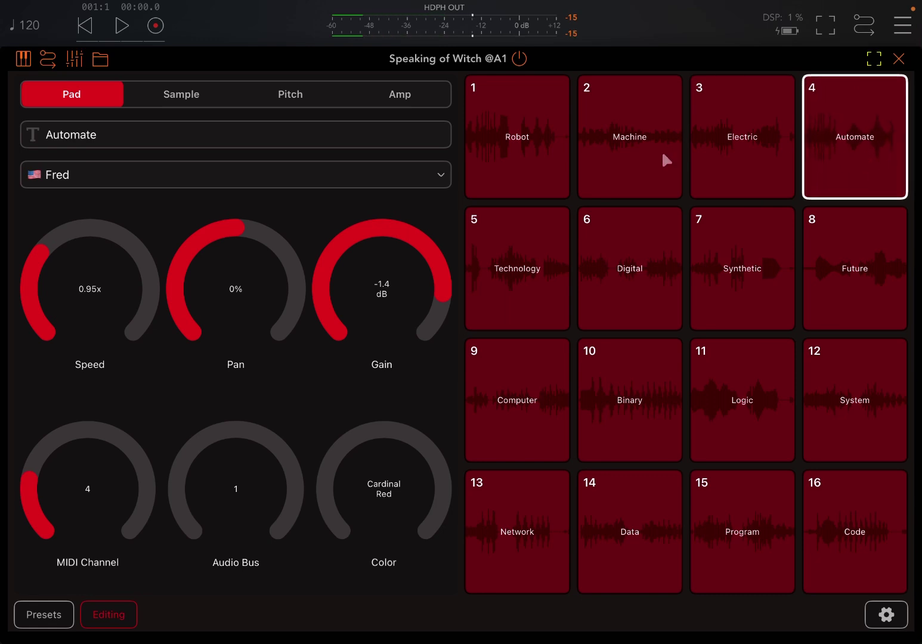
Step: Show the on-screen piano keyboard and trigger pads by playing the notes C4, D4, E4 and F4
click(25, 60)
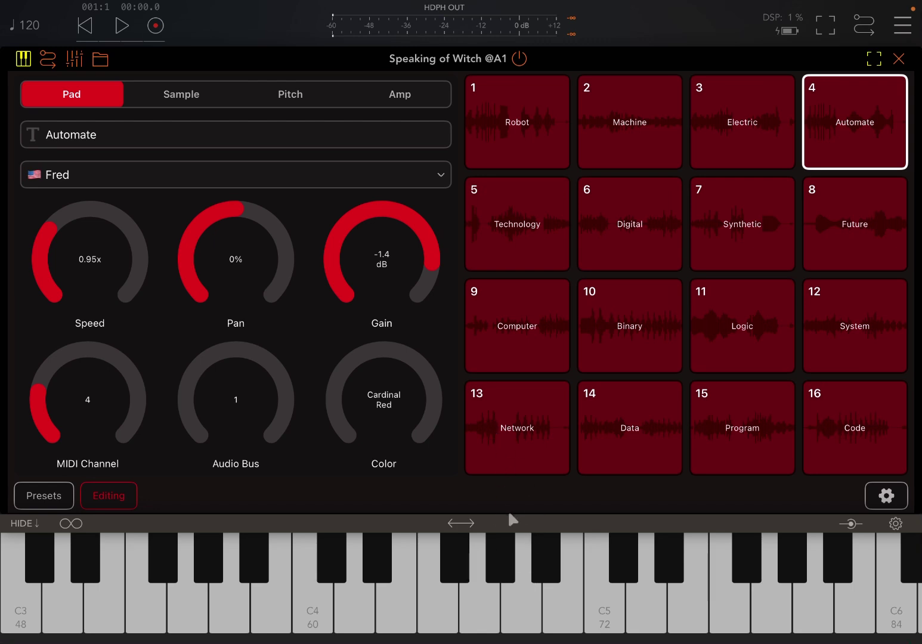
click(311, 595)
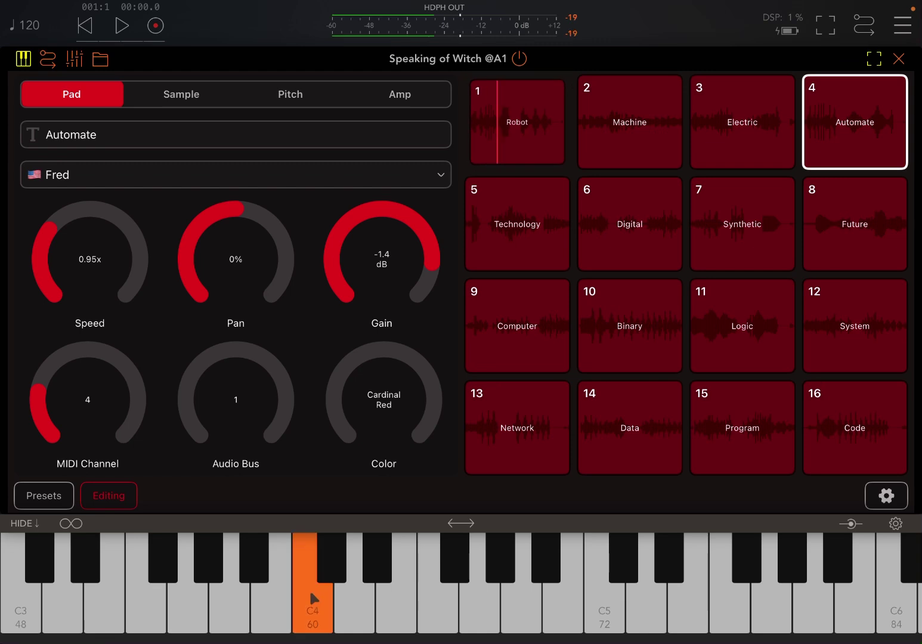
click(353, 597)
click(380, 598)
click(423, 598)
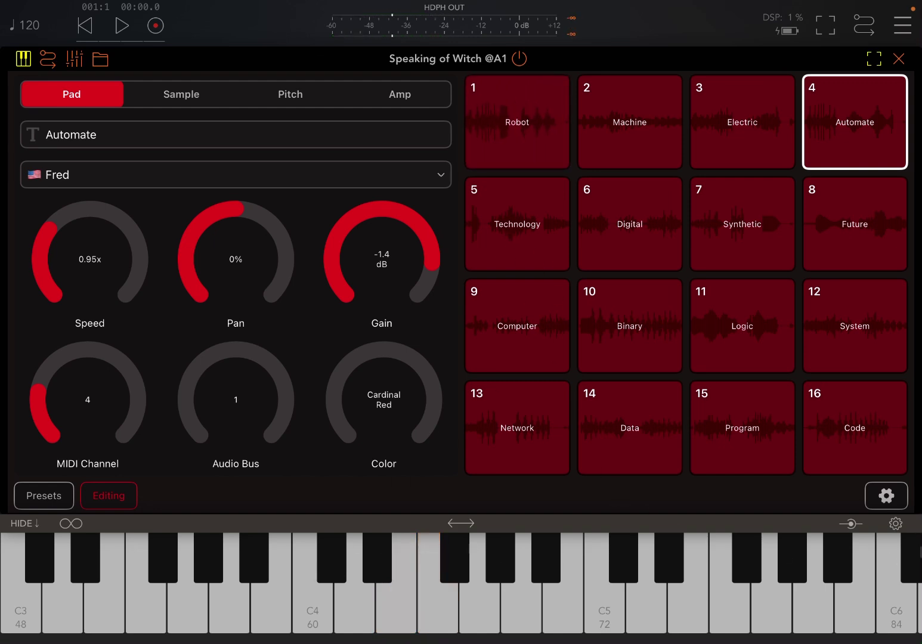
Step: Raise the keyboard's MIDI send channel by one, play several notes, restore channel 1 and hide the keyboard
click(896, 524)
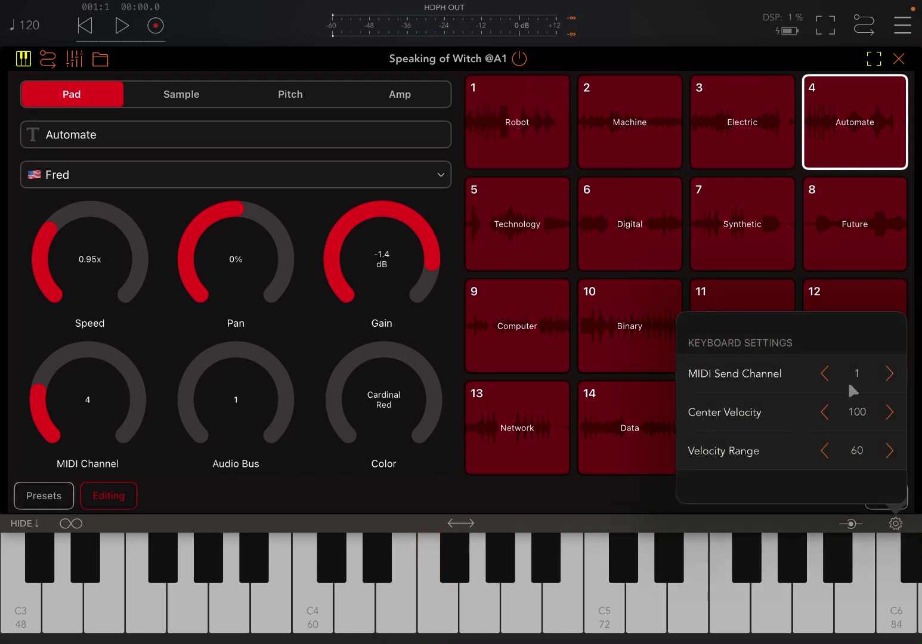
click(889, 374)
click(492, 577)
click(493, 577)
click(255, 572)
click(138, 593)
click(823, 375)
click(447, 315)
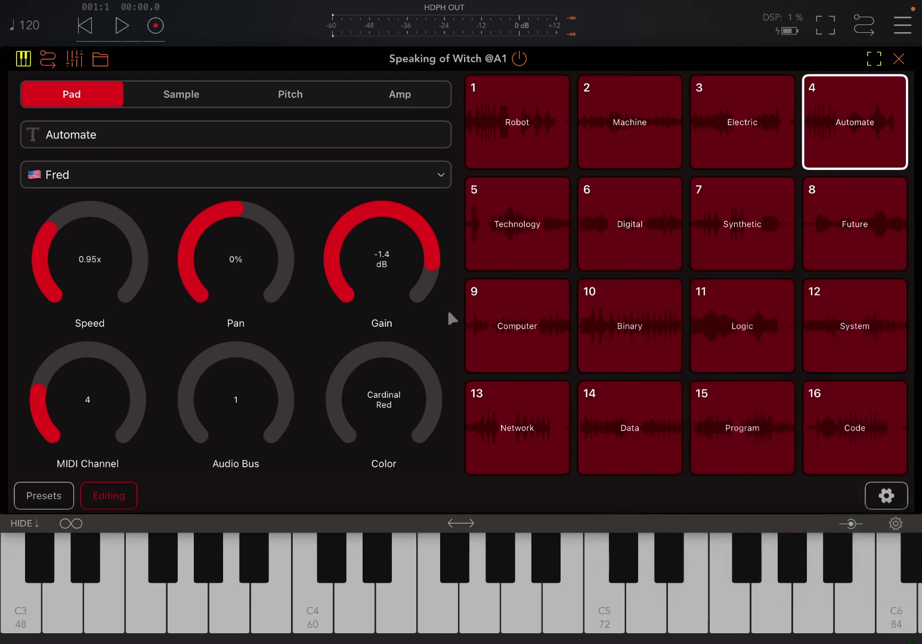
click(23, 523)
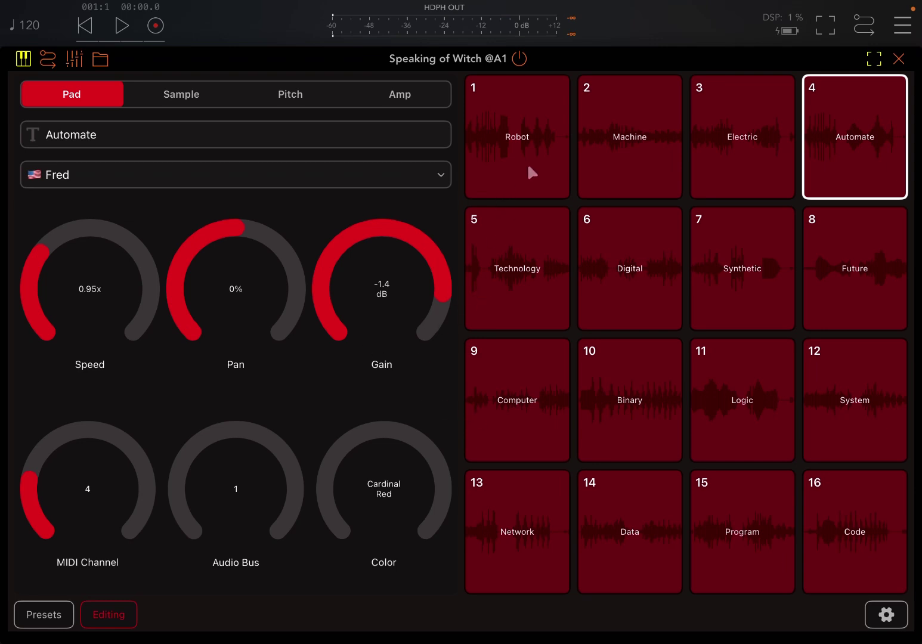
Step: Set the Robot pad's speed to 1.23x, pan to 1% and gain to -2.7 dB, keeping its color Cardinal Red
click(505, 158)
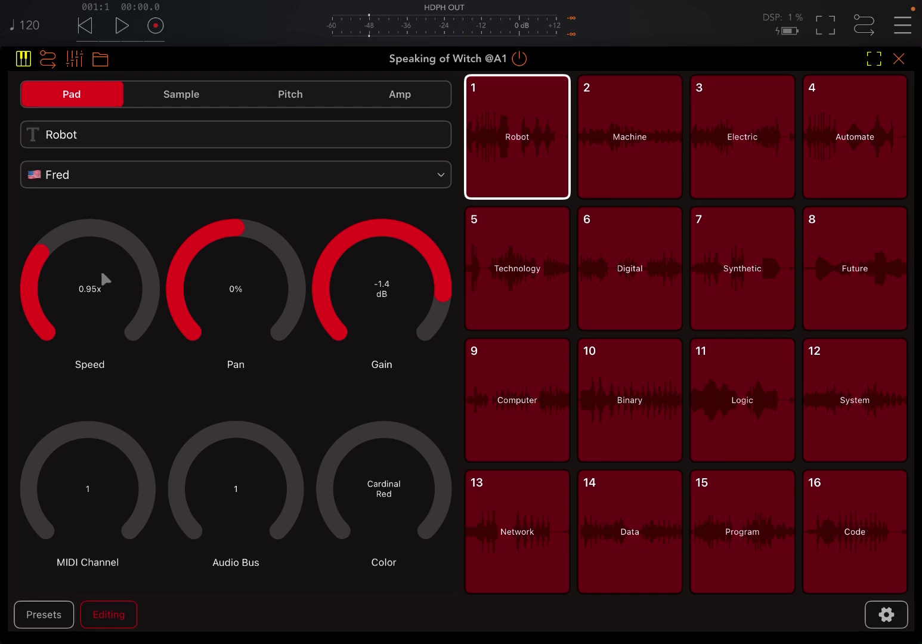
mouse_move(95, 269)
mouse_down()
mouse_move(90, 289)
mouse_move(101, 255)
mouse_up()
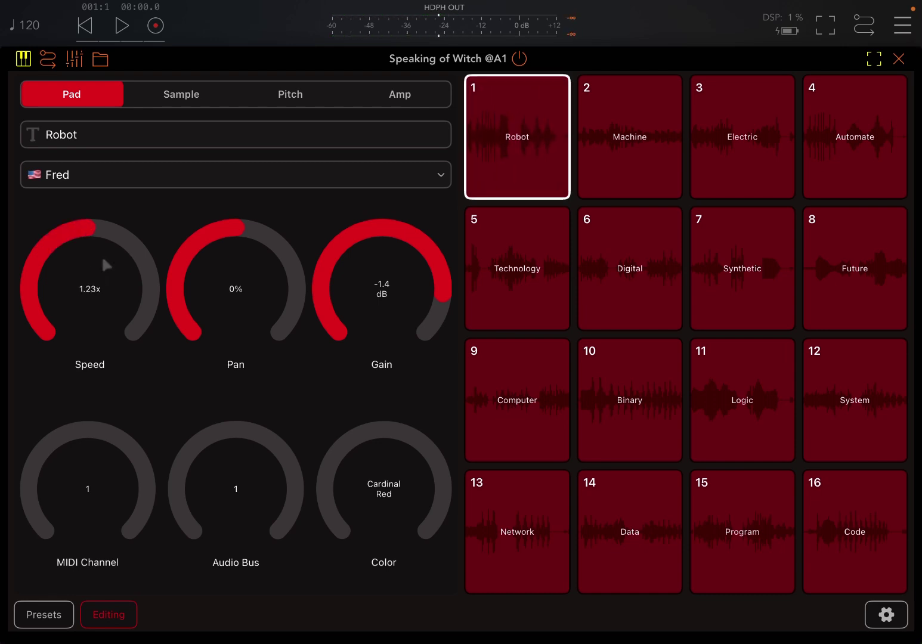
drag(236, 281, 296, 274)
drag(354, 268, 379, 298)
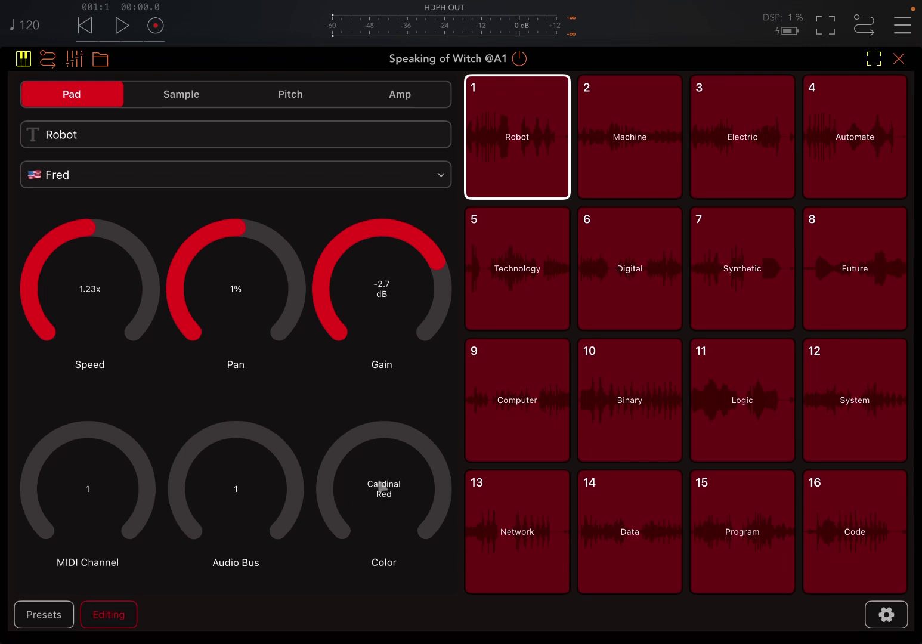
mouse_move(373, 492)
mouse_down()
mouse_move(370, 476)
mouse_move(424, 383)
mouse_move(378, 504)
mouse_up()
Step: Audition a range of pads across the grid, including Digital, Electric, Synthetic, Future and Computer
click(629, 400)
click(630, 268)
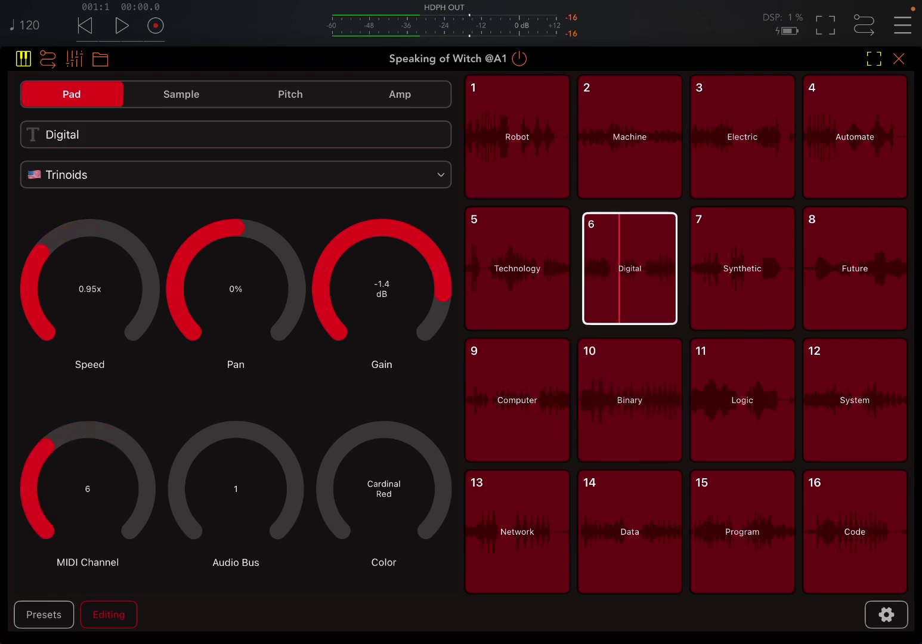
click(742, 136)
click(855, 136)
click(630, 532)
click(630, 268)
click(743, 268)
click(855, 268)
click(518, 399)
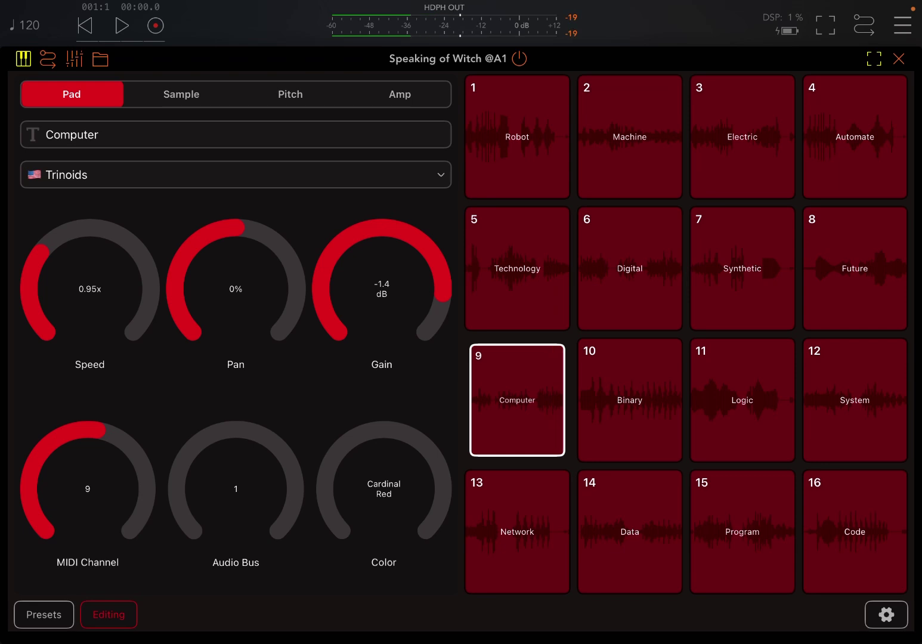
Step: Change the spoken text of pad 1 to "Robot really" and play the pad
click(525, 163)
click(553, 159)
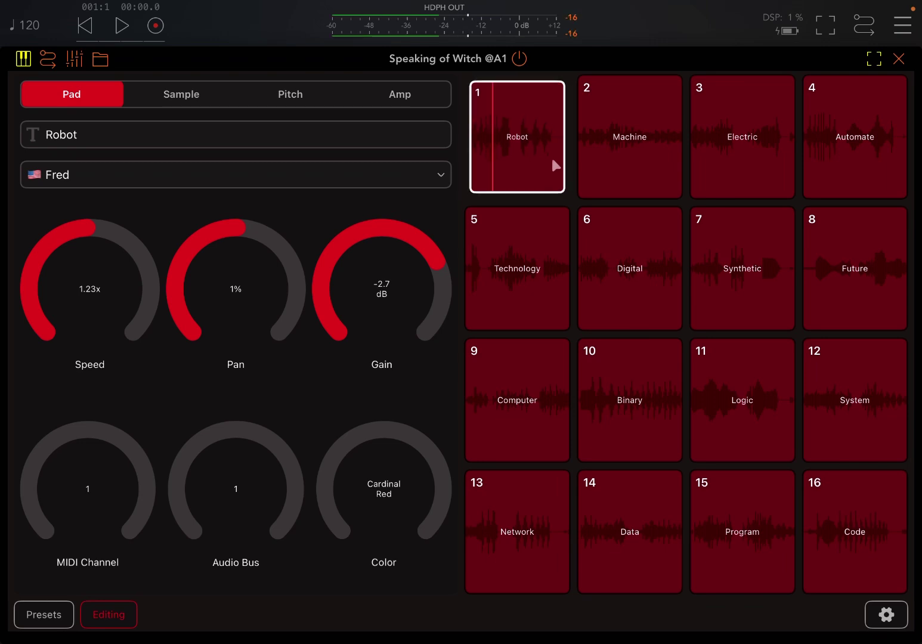
click(157, 137)
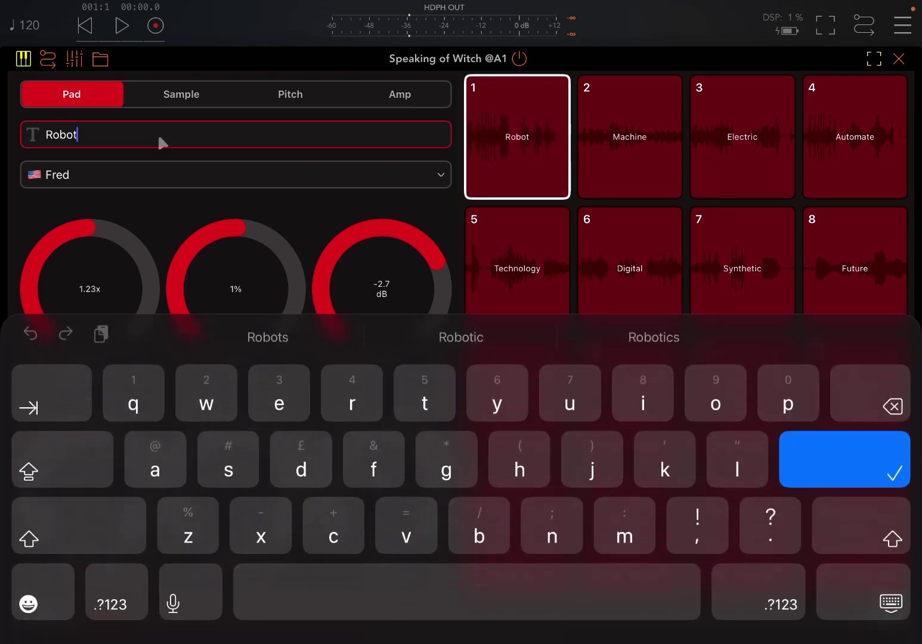
text(r)
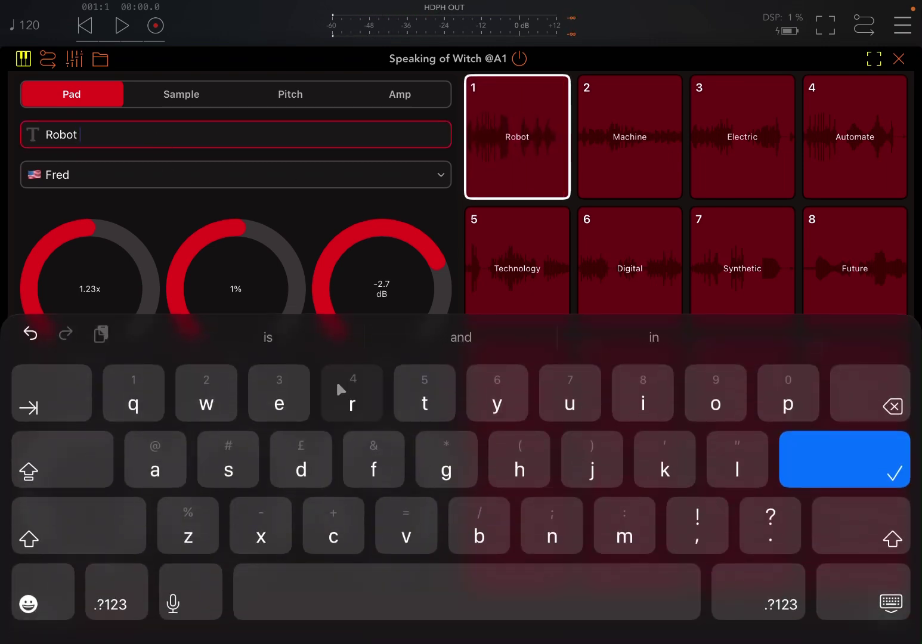
text(eal)
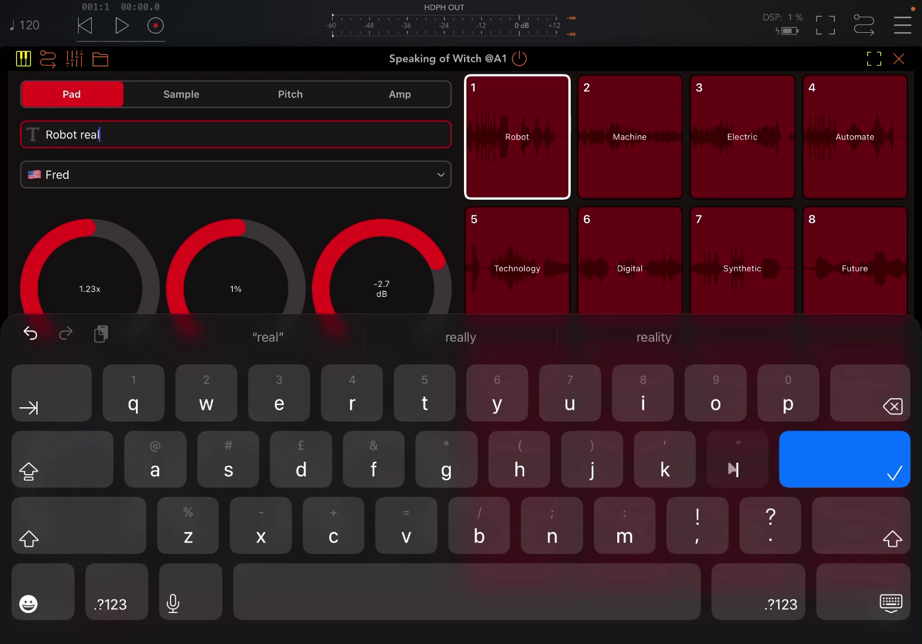
text(ly)
click(835, 450)
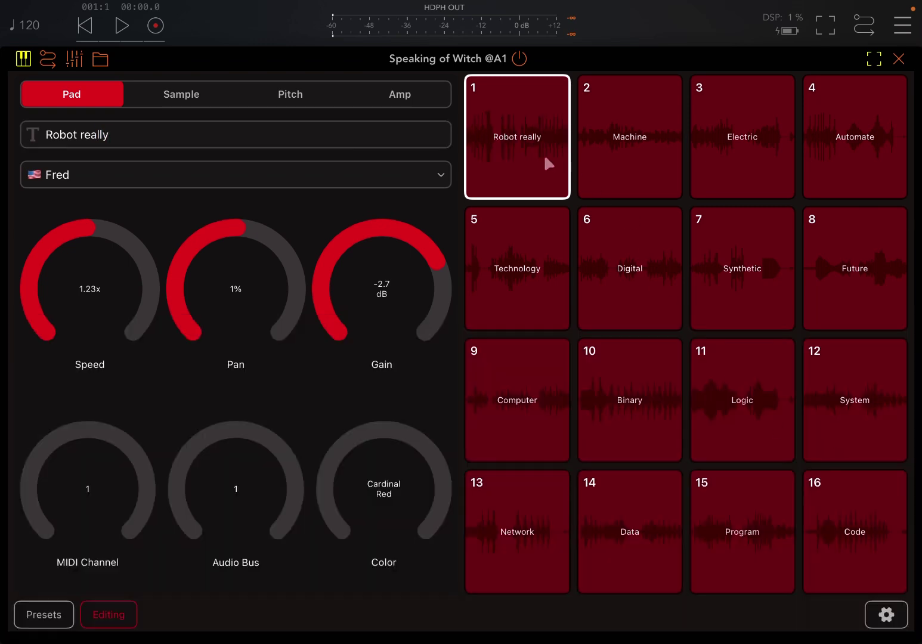
click(504, 147)
Step: Audition further pads, including Technology, Digital, Computer, Network and Binary, to compare their voices
click(540, 269)
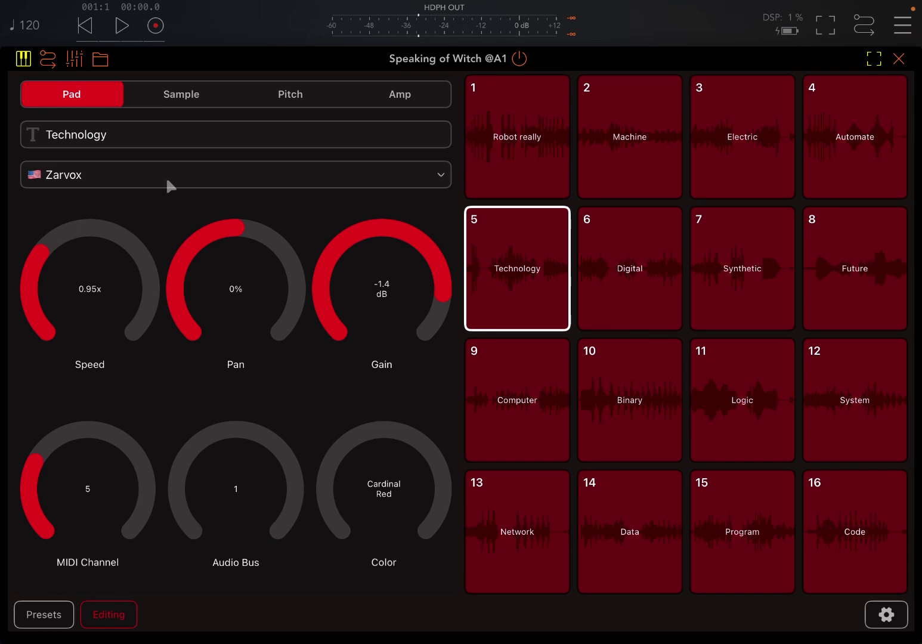
click(622, 272)
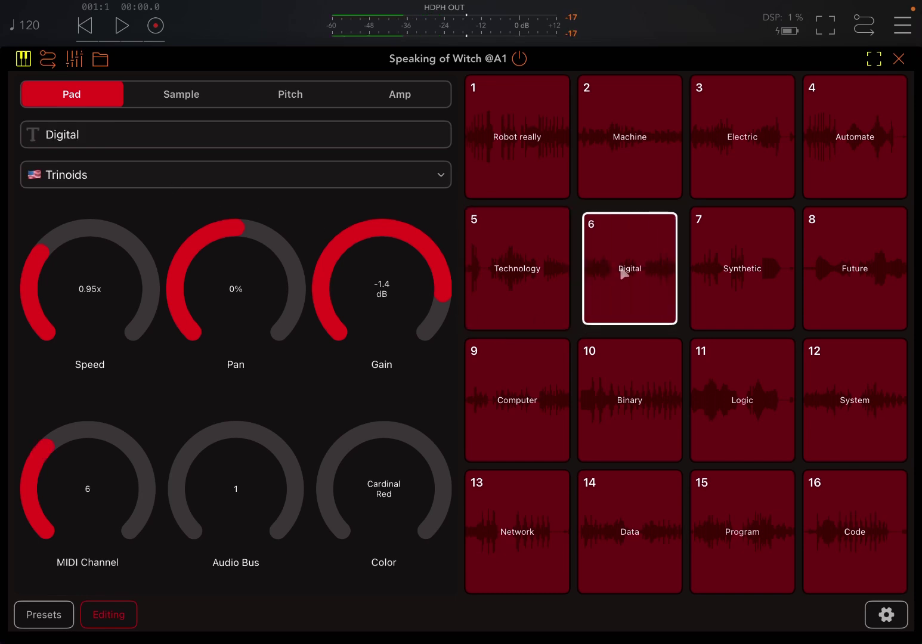
click(551, 400)
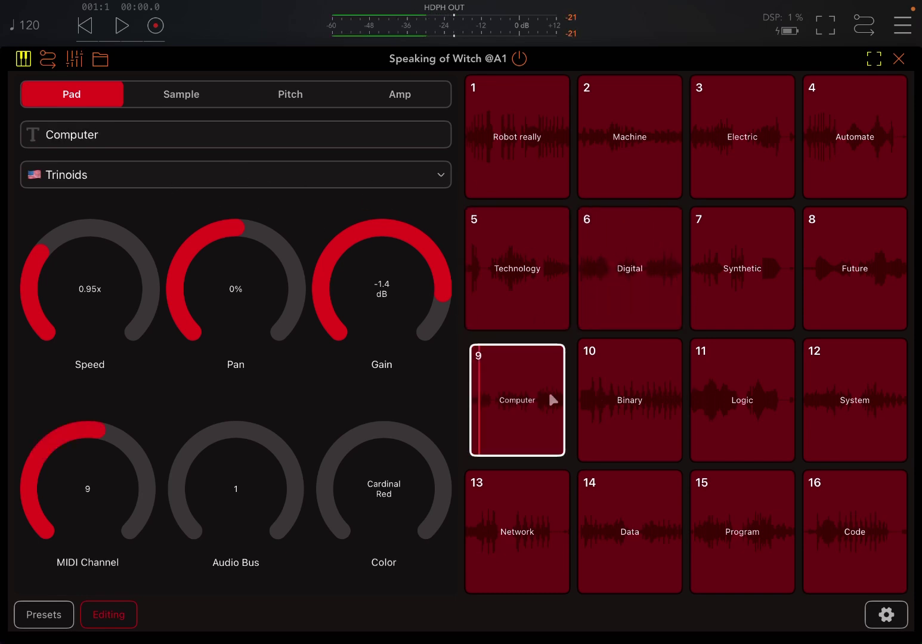
click(562, 536)
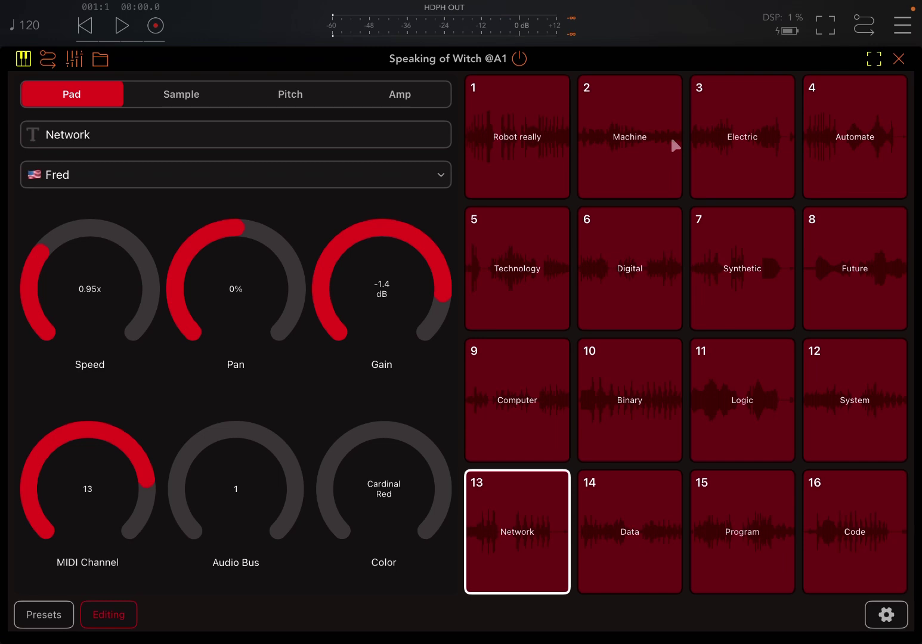
click(517, 268)
click(630, 400)
click(742, 136)
click(855, 136)
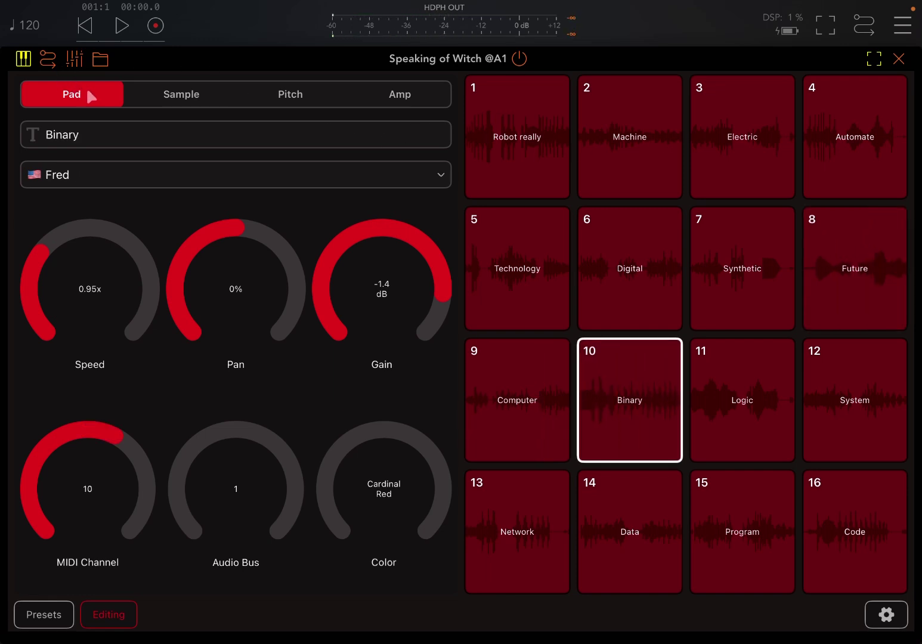
Step: Show the sample settings, play the Computer pad several times and set its play mode to Reverse
click(175, 97)
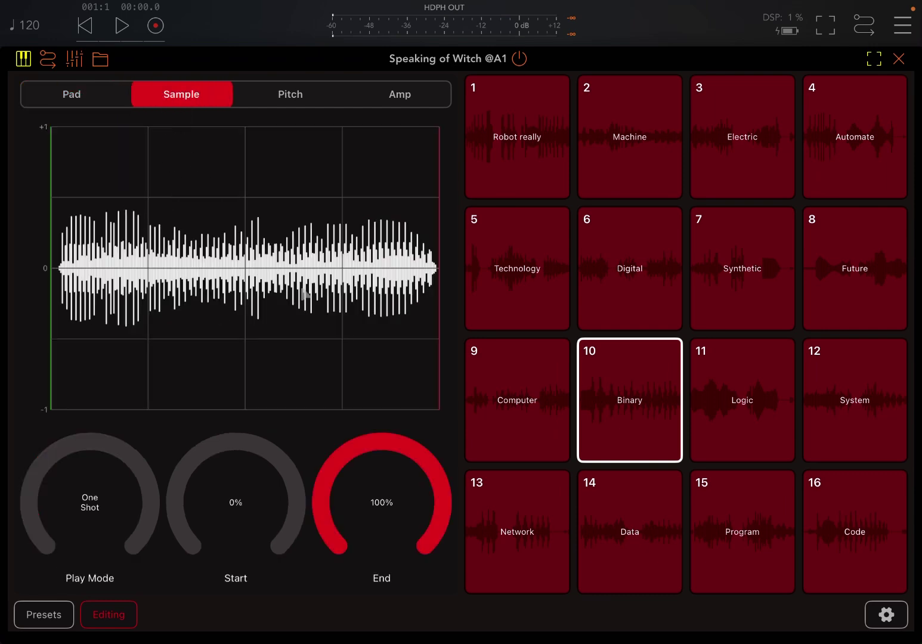
click(513, 376)
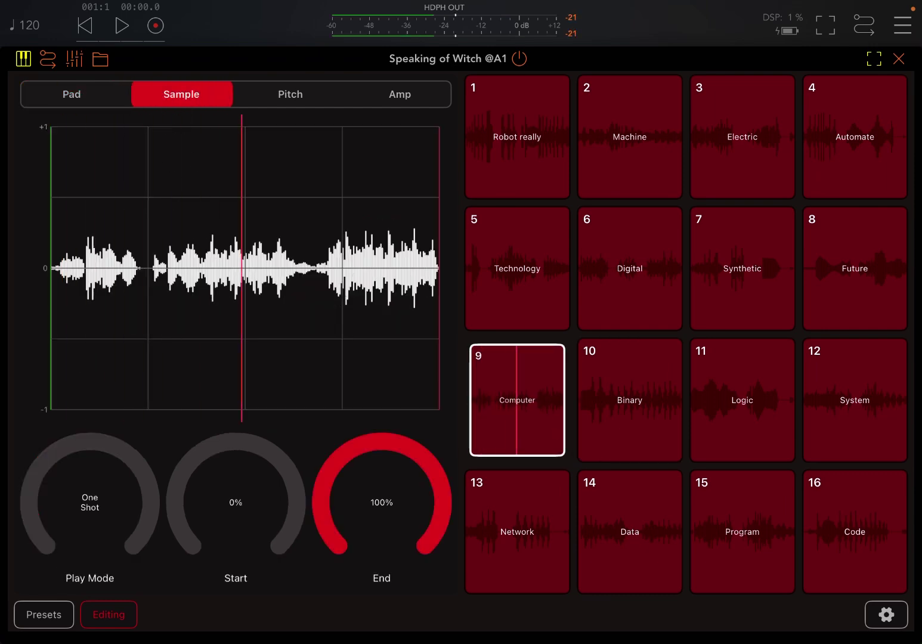
click(504, 349)
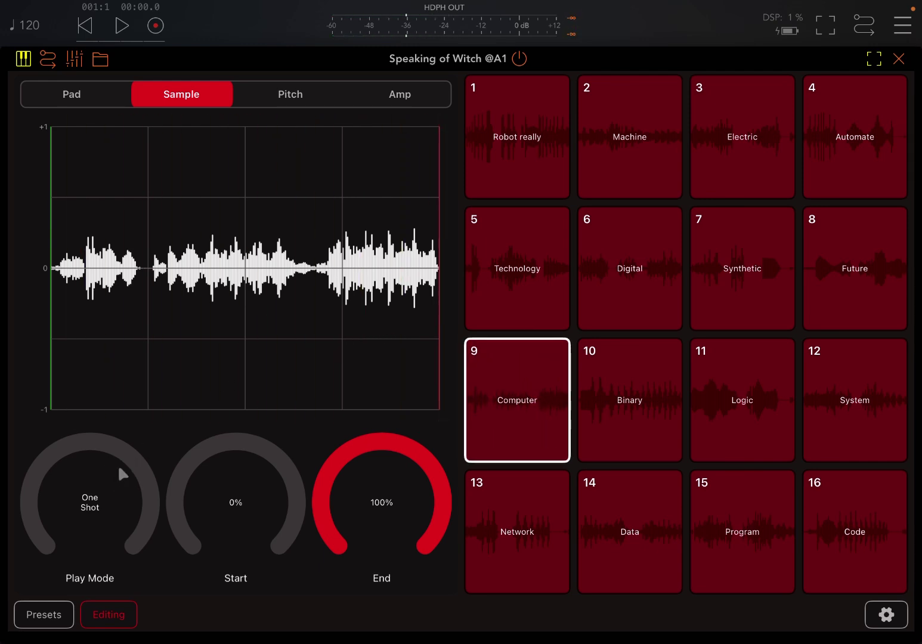
click(517, 400)
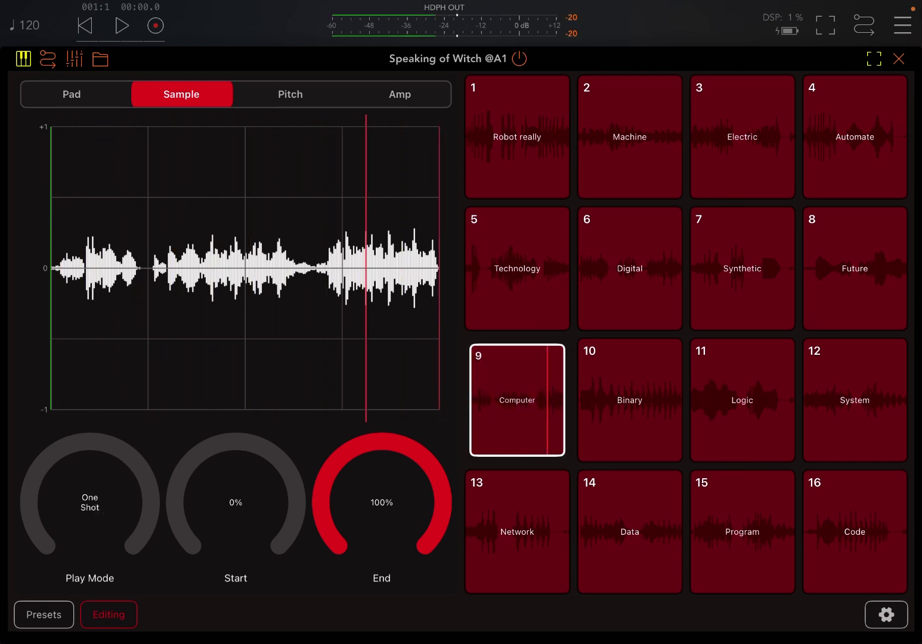
click(514, 377)
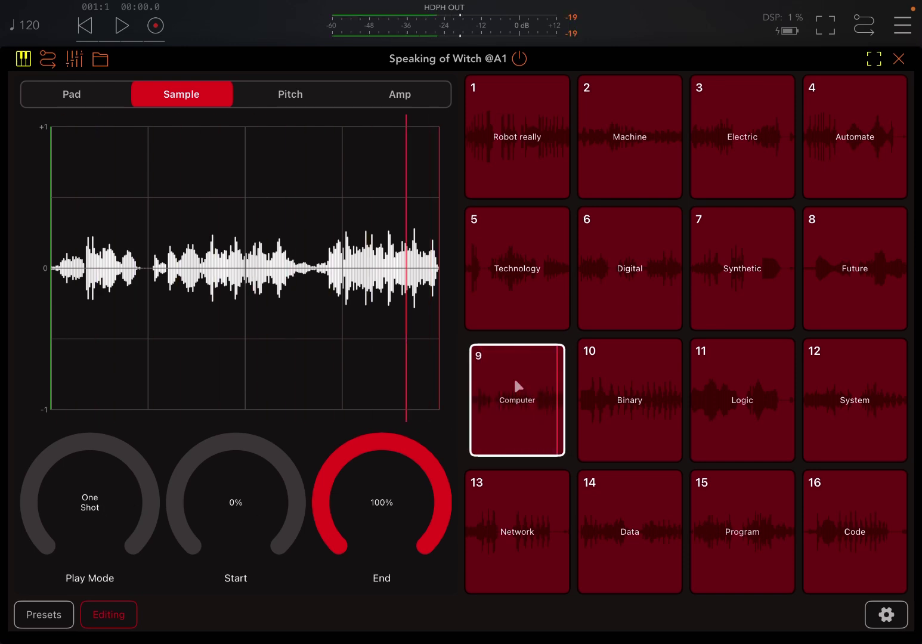
drag(77, 460, 106, 423)
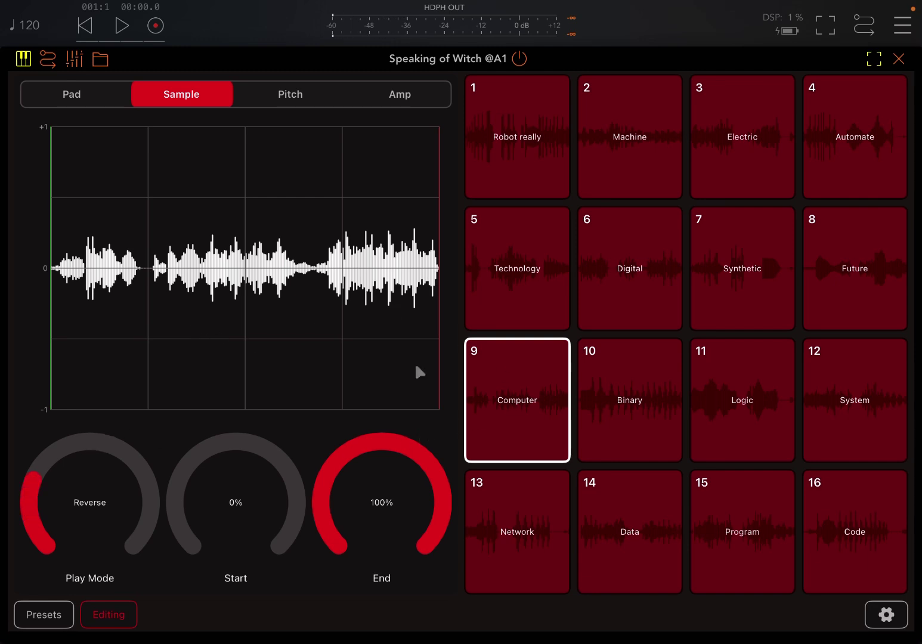
Step: Audition the Computer pad in Loop, Loop Back, Ping Pong and Pong Ping play modes, and return it to One Shot
click(495, 385)
mouse_move(136, 444)
mouse_down()
mouse_move(120, 470)
mouse_move(135, 465)
mouse_up()
click(543, 423)
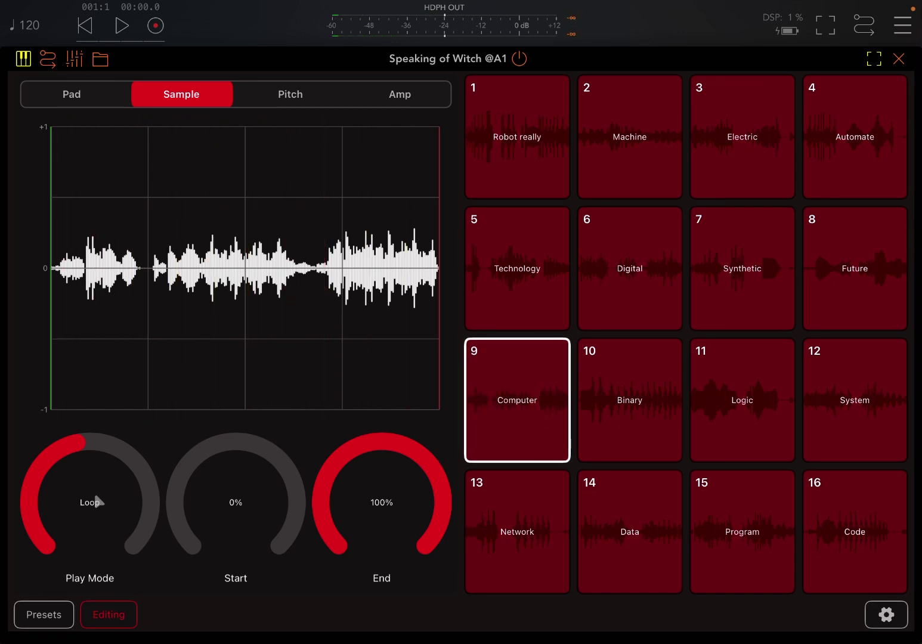
drag(89, 501, 127, 467)
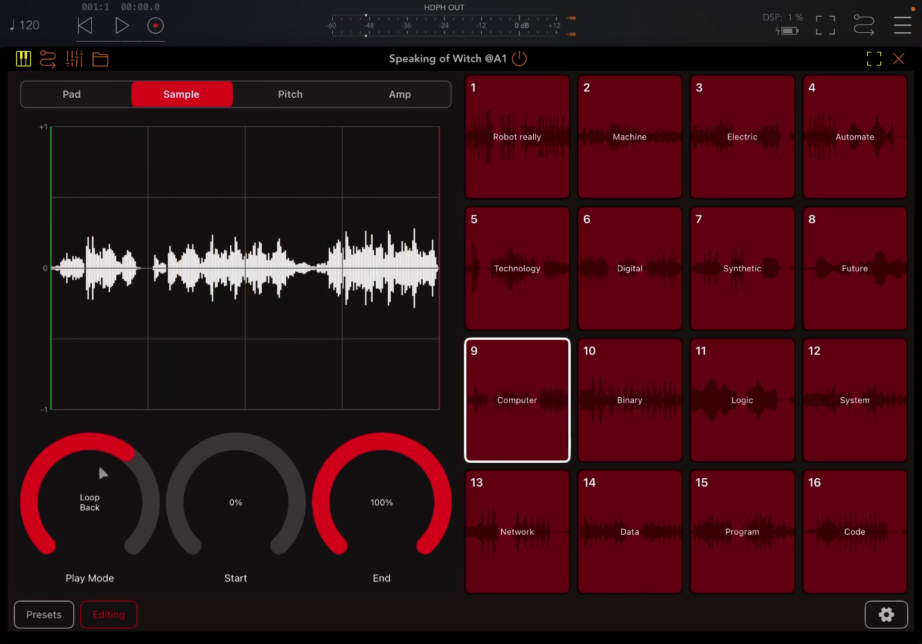
click(536, 422)
drag(98, 480, 117, 444)
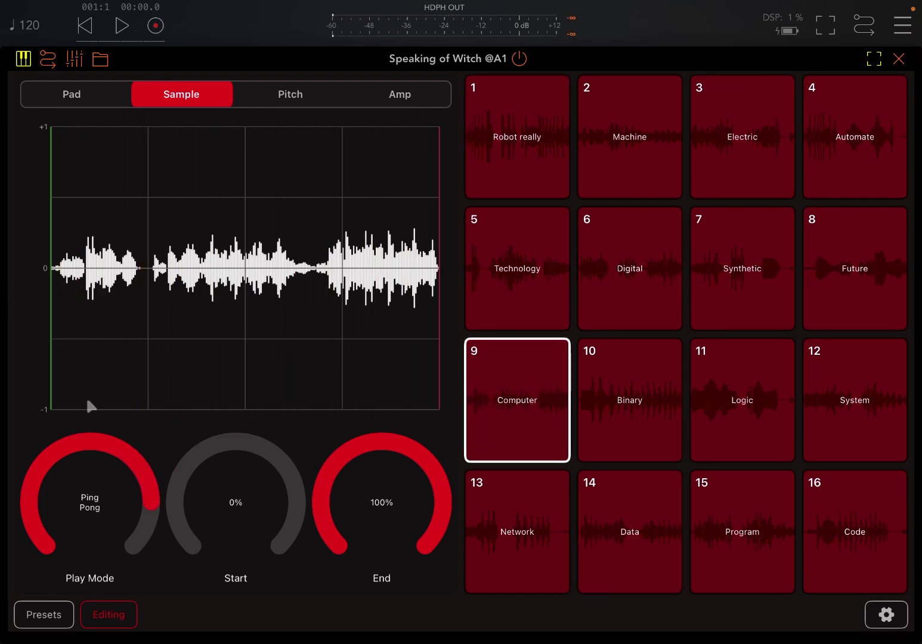
drag(540, 393, 537, 395)
drag(176, 490, 141, 471)
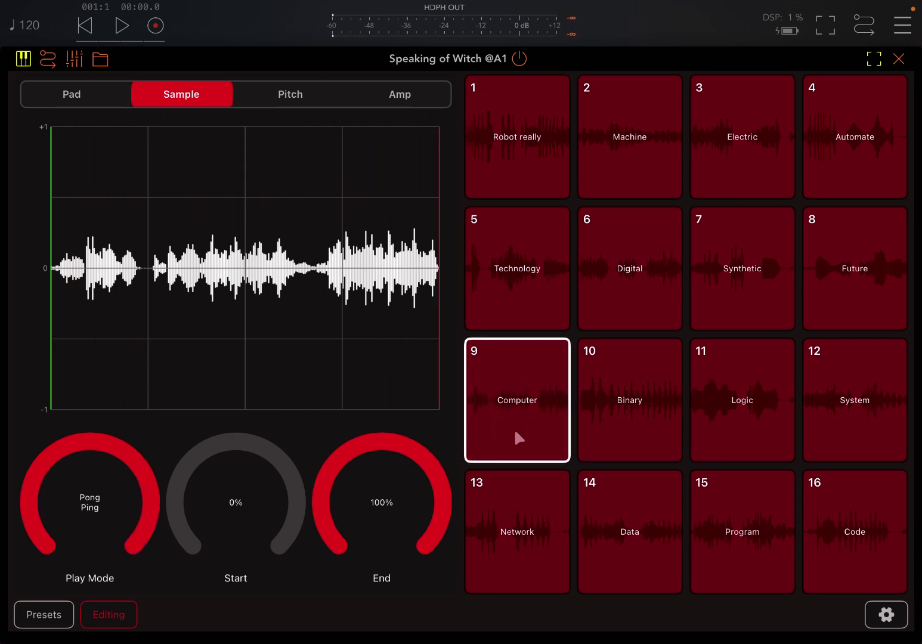
drag(513, 403, 513, 404)
drag(149, 475, 113, 634)
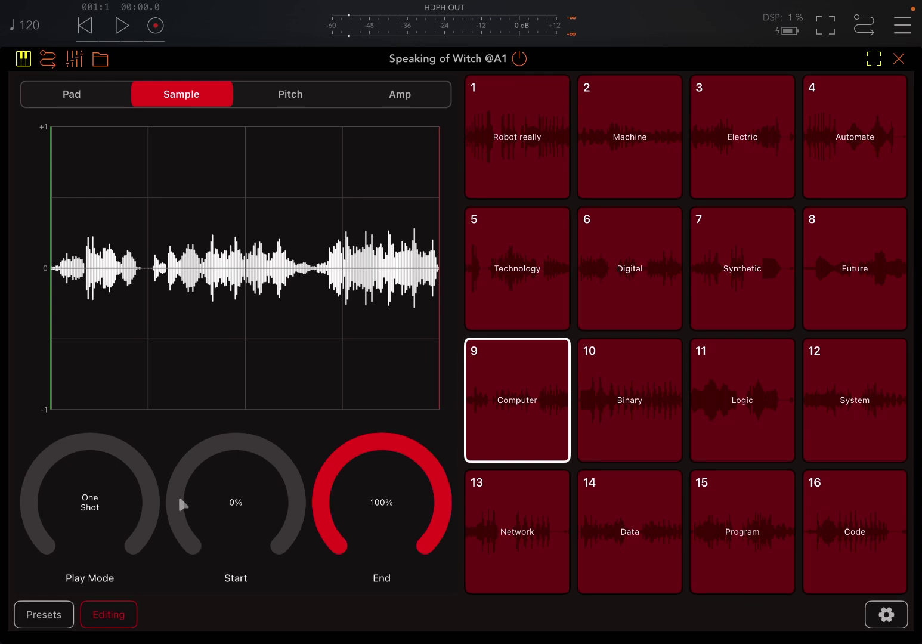
Step: Try out the start and end trim of the Computer pad's sample and return the start to 0%
drag(213, 485, 234, 413)
mouse_move(361, 462)
mouse_down()
mouse_move(356, 495)
mouse_move(362, 453)
mouse_up()
drag(234, 470, 230, 581)
Step: Draw a falling pitch envelope on the Binary pad from +12 at the start to -12 at the end
click(289, 95)
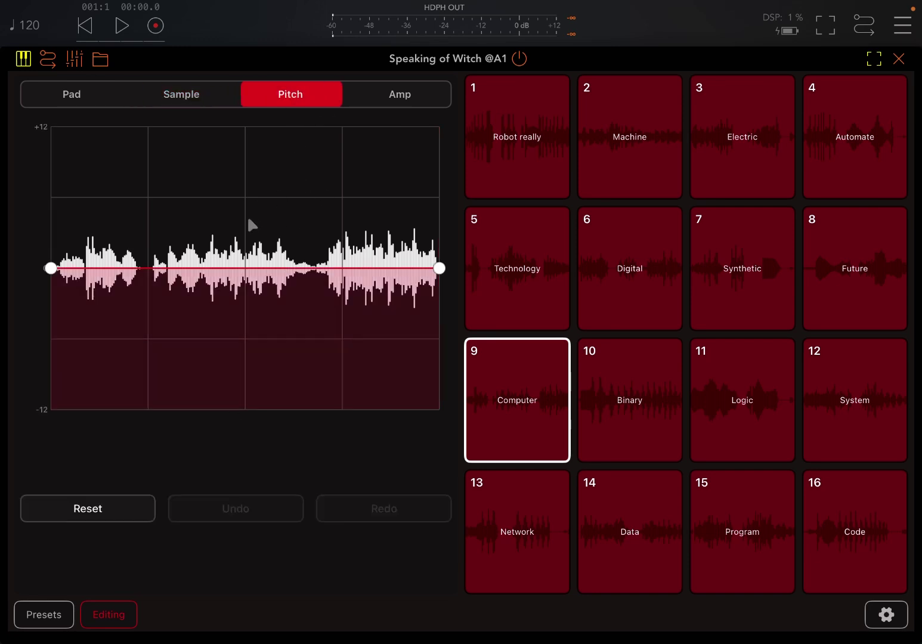
click(627, 400)
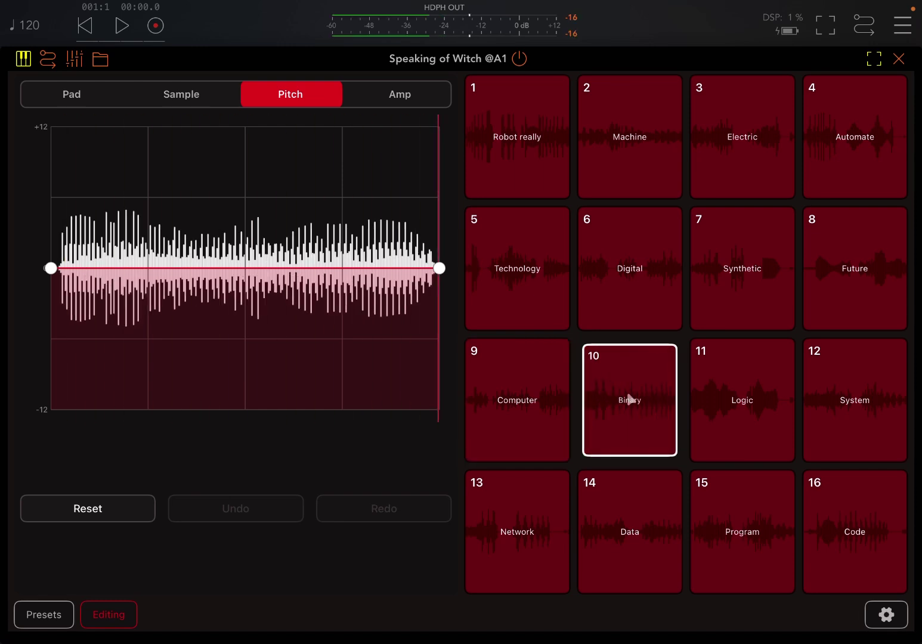
drag(53, 267, 71, 121)
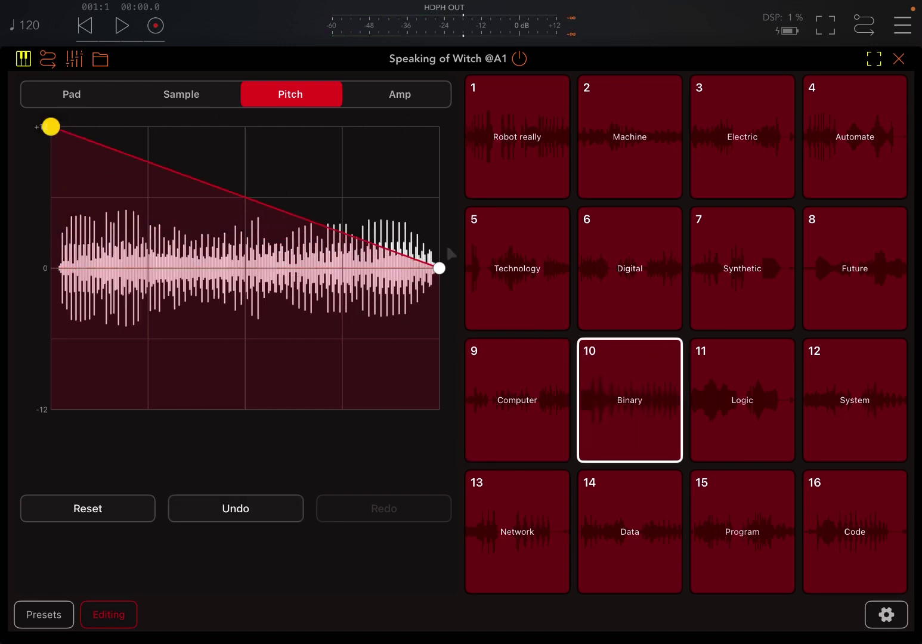
drag(442, 270, 439, 410)
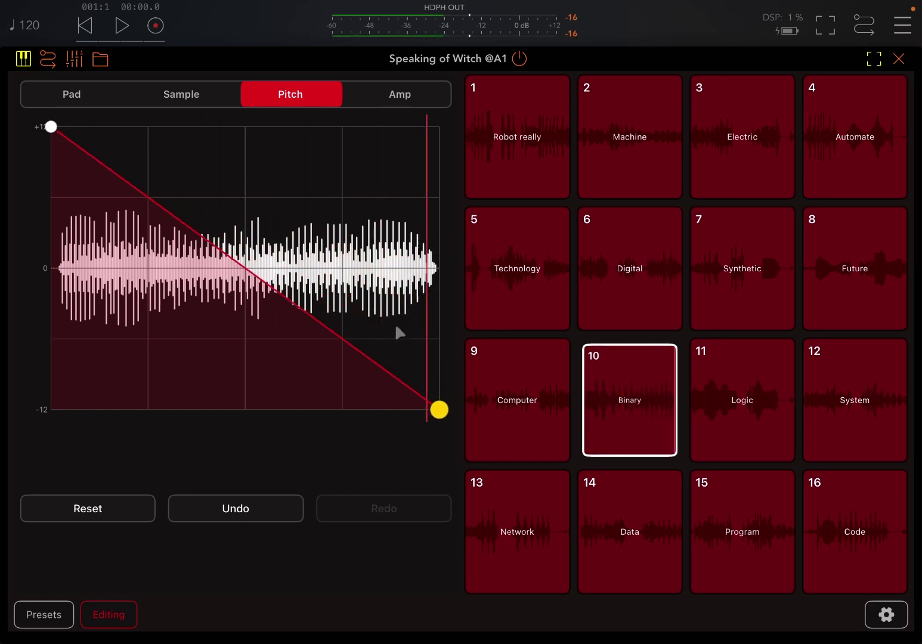
Step: Add two intermediate points to Binary's pitch envelope and pull the earlier one down to about -8
click(297, 309)
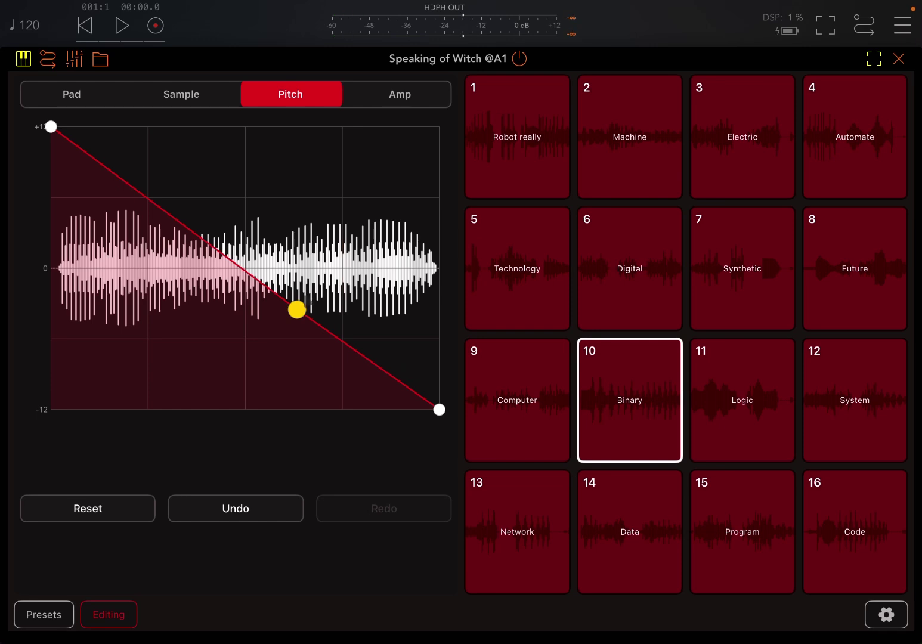
click(192, 237)
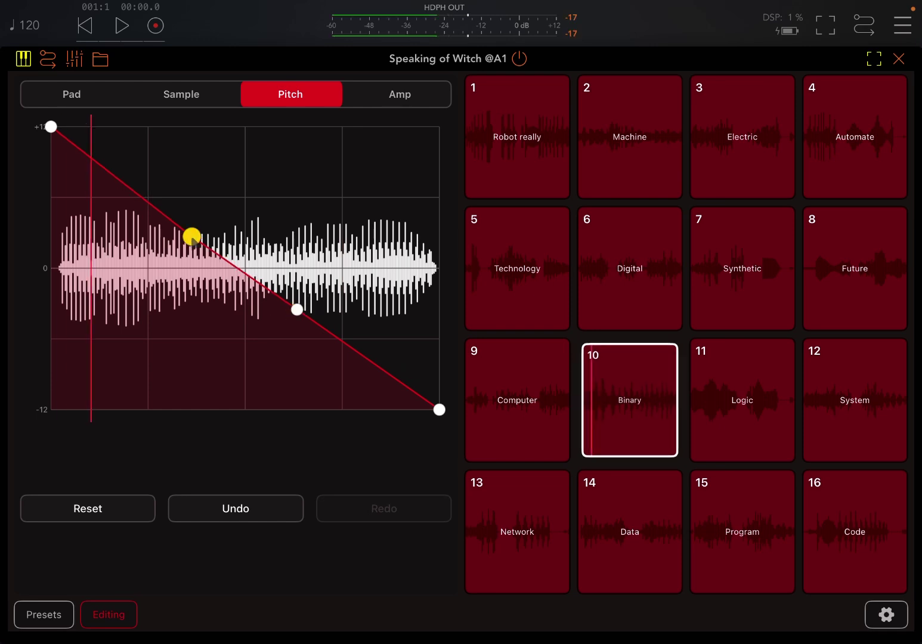
drag(192, 238, 169, 365)
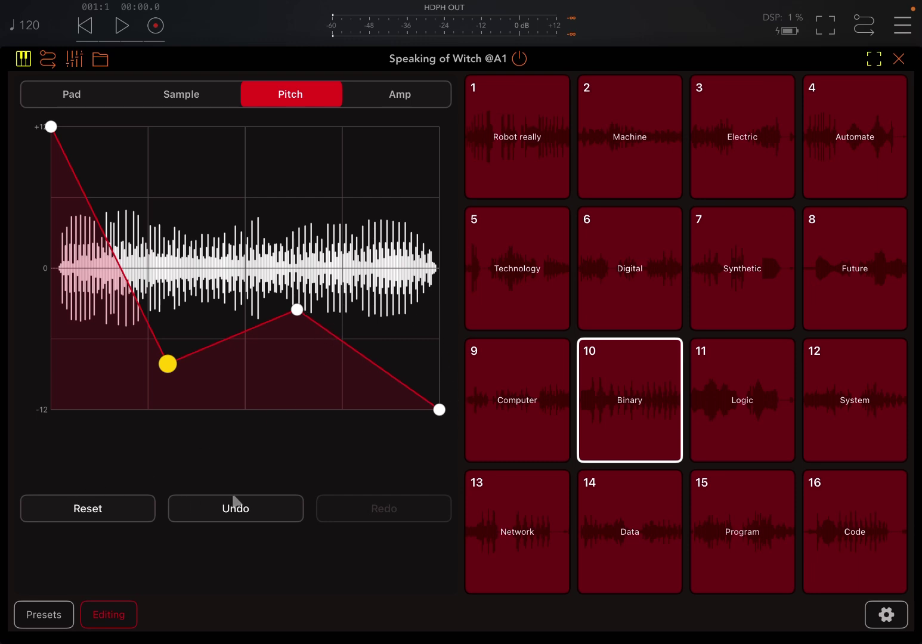
Step: Move the sustain end point of Binary's amp envelope to about 0.53 near mid-sample and play the pad
click(416, 92)
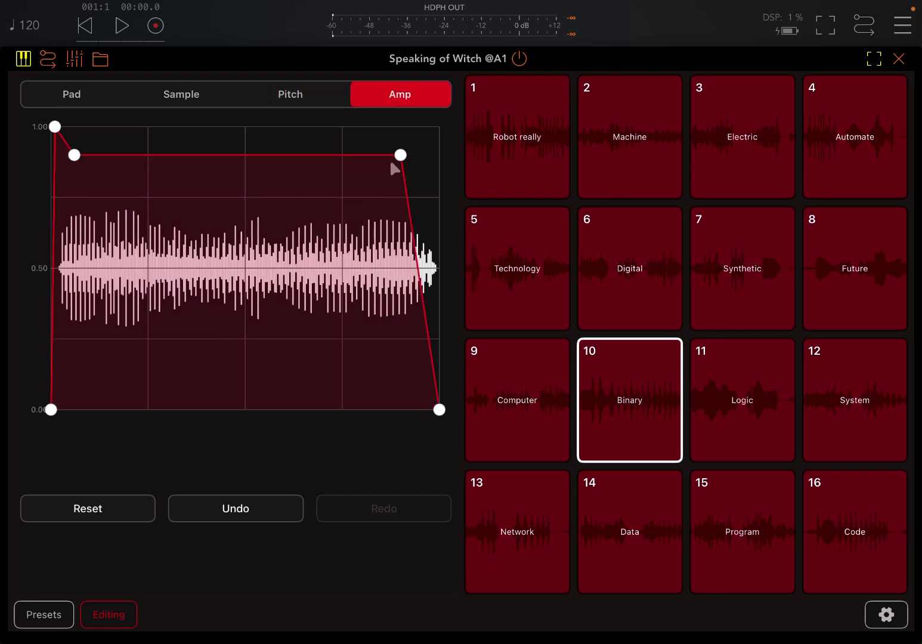
drag(391, 163, 233, 260)
click(630, 400)
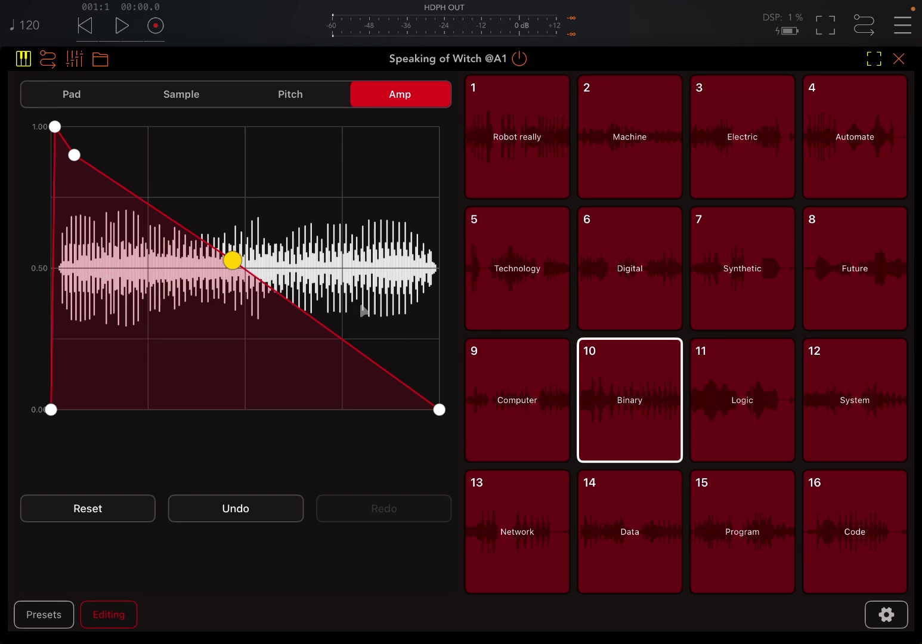
Step: Look through the plugin settings for default voice, knob control style and support, and close them
click(884, 612)
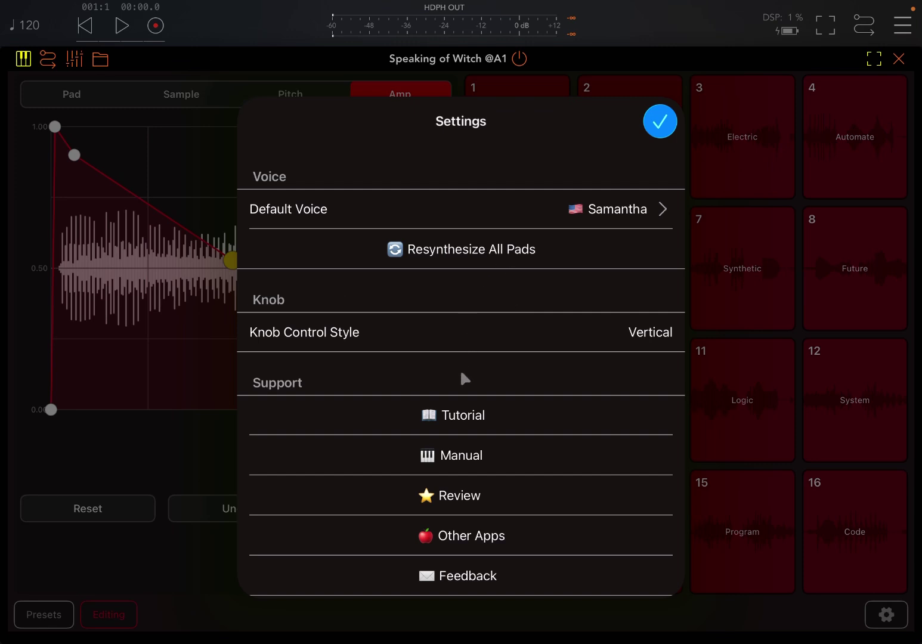
scroll(464, 374, down, 3)
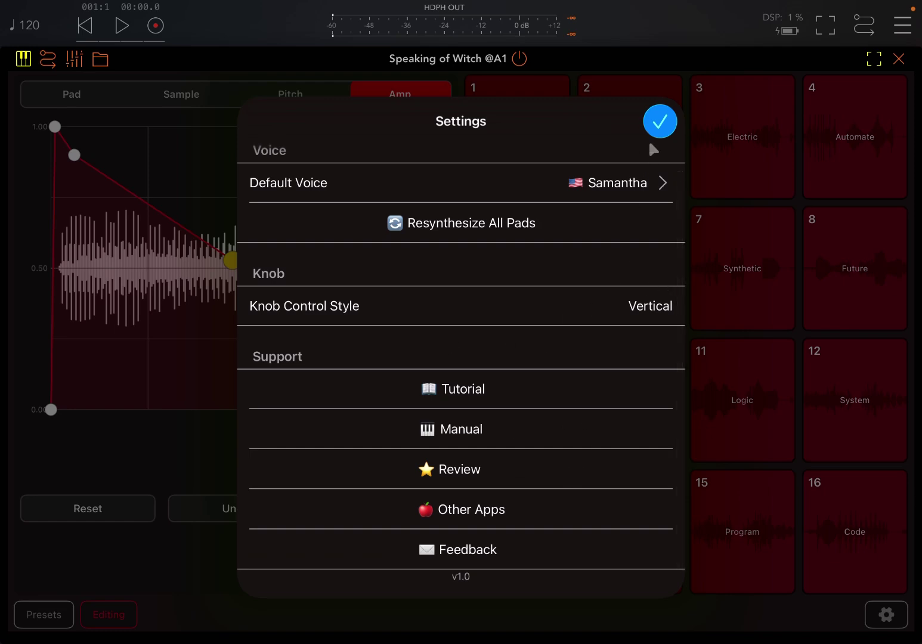
click(660, 122)
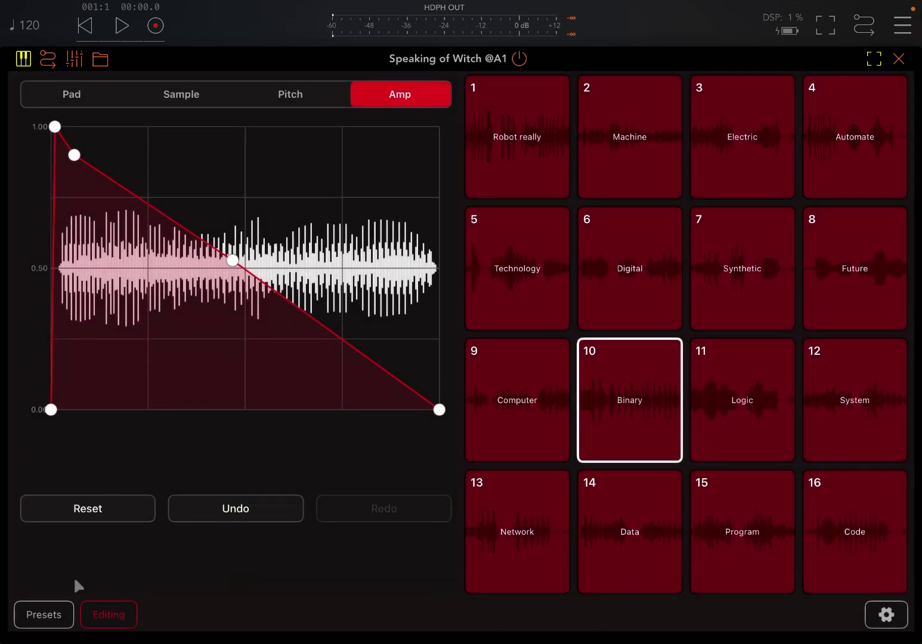
Step: Load the Multi-Language factory preset and play its Hello, Hola, Bonjour and Guten Tag pads
click(53, 616)
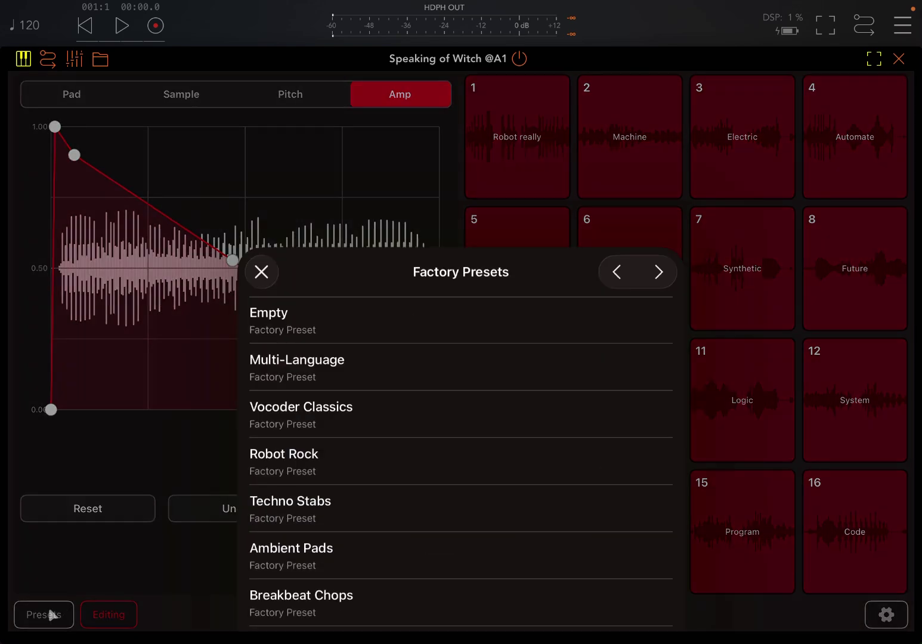
click(358, 227)
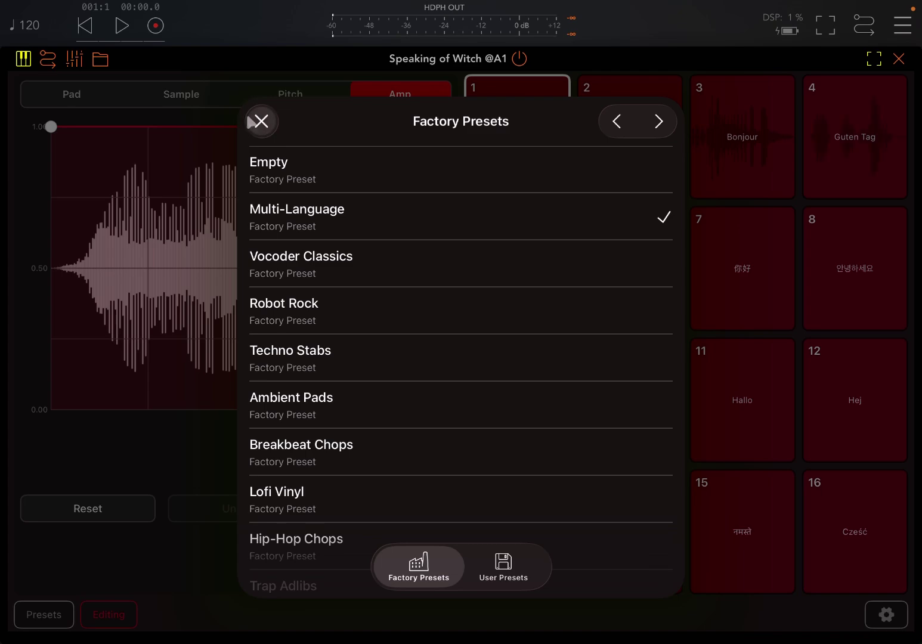
click(262, 122)
click(523, 130)
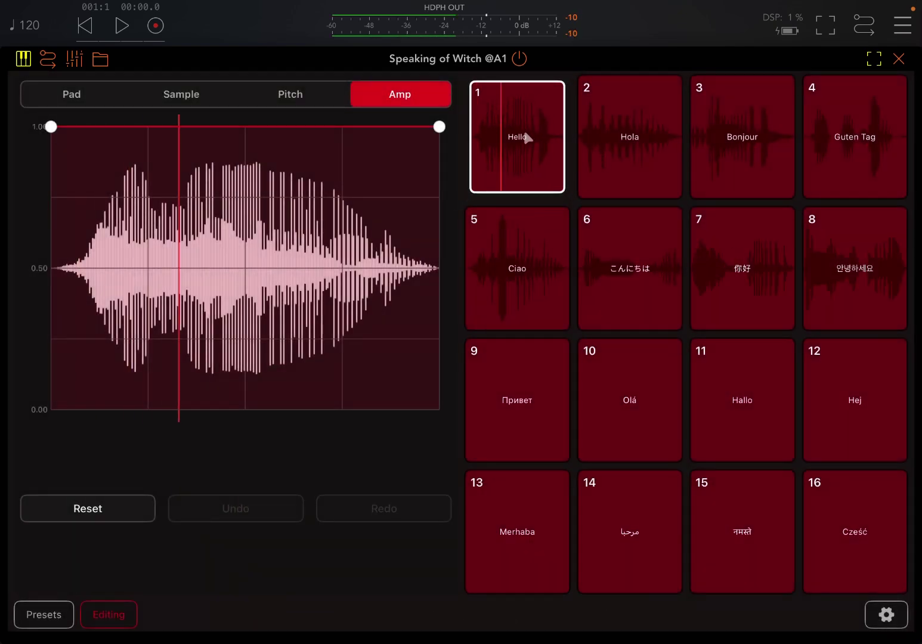
click(650, 134)
click(743, 142)
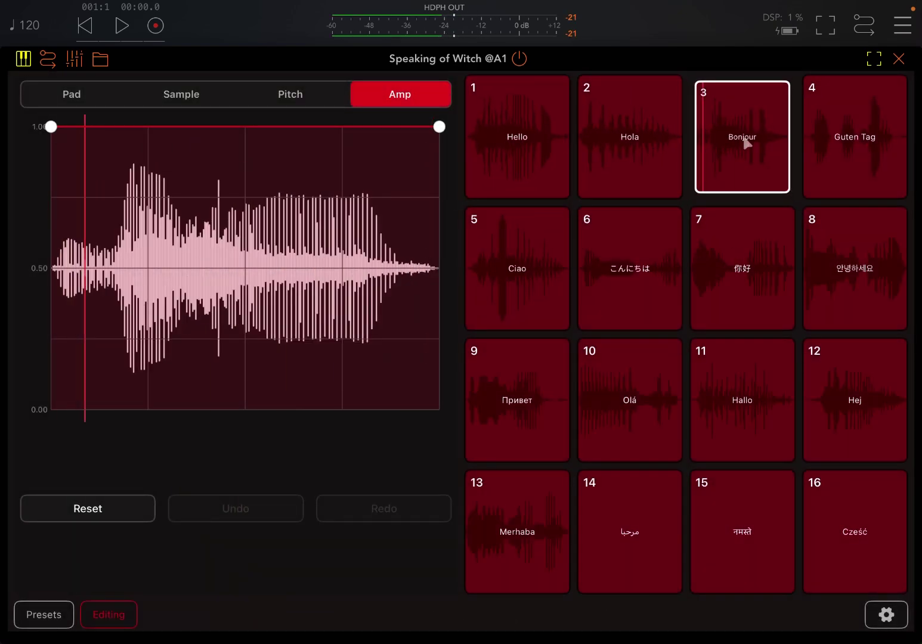
click(850, 140)
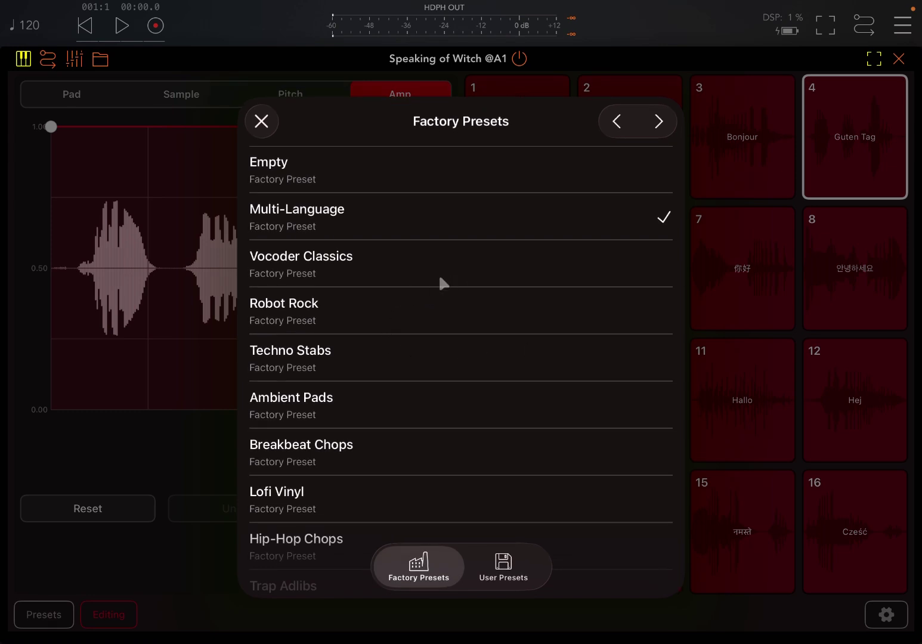
Step: Load the Vocoder Classics factory preset, replace it with Robot Rock and close the preset list
click(368, 263)
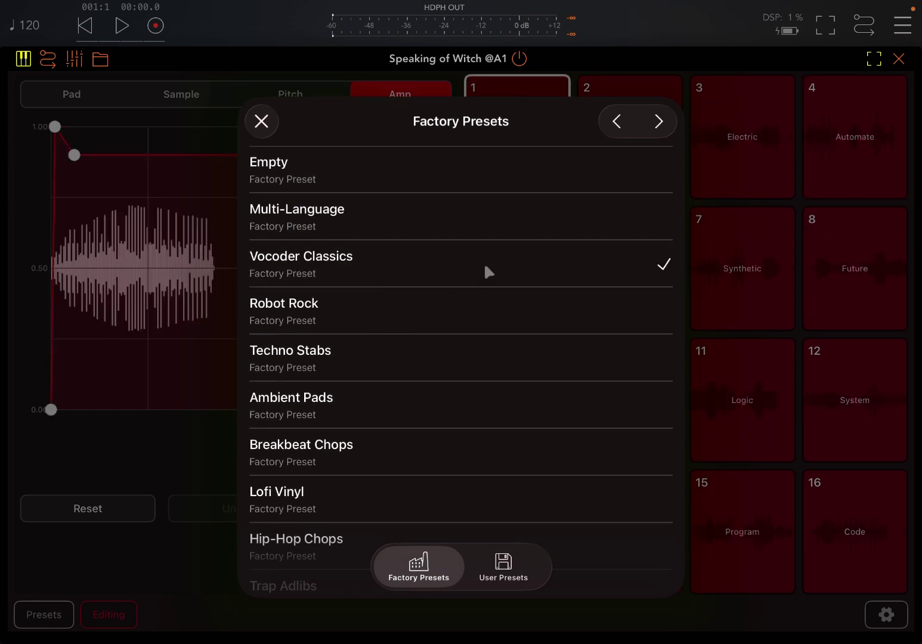
click(417, 310)
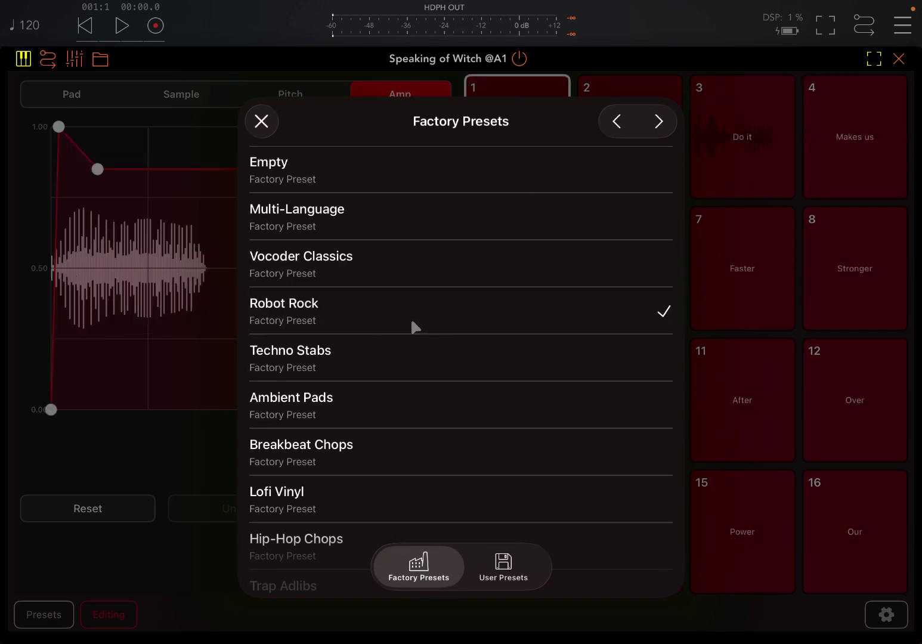
click(262, 121)
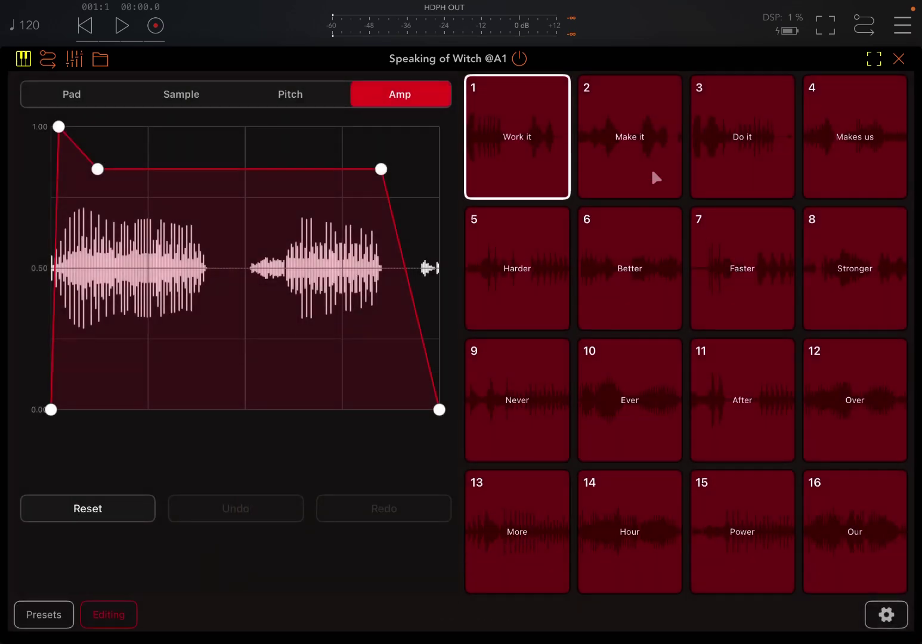
Step: Audition Robot Rock pads across the grid, including Make it, Better, Never, After, Makes us, Stronger and Power
click(628, 142)
click(655, 269)
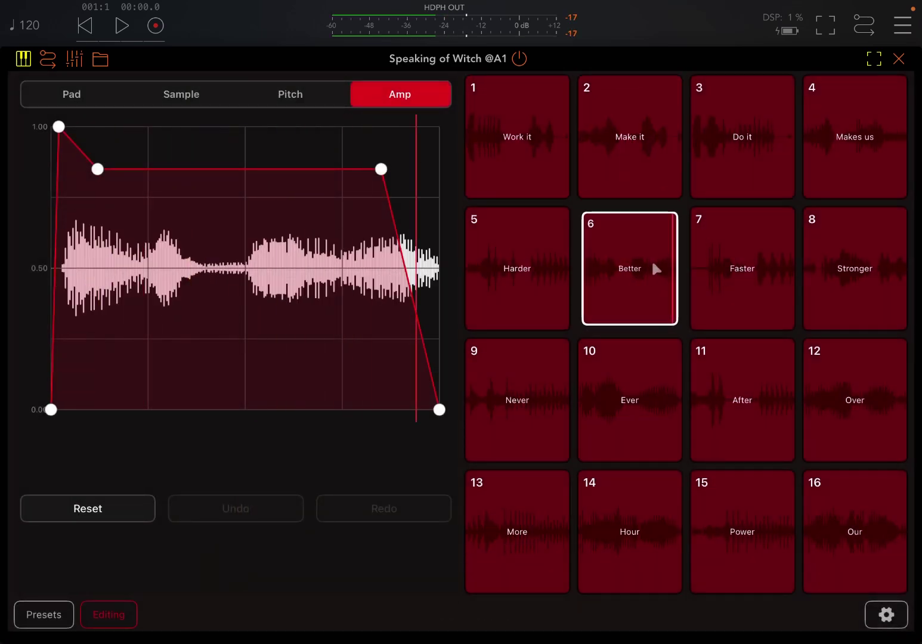
click(517, 400)
click(742, 400)
click(855, 137)
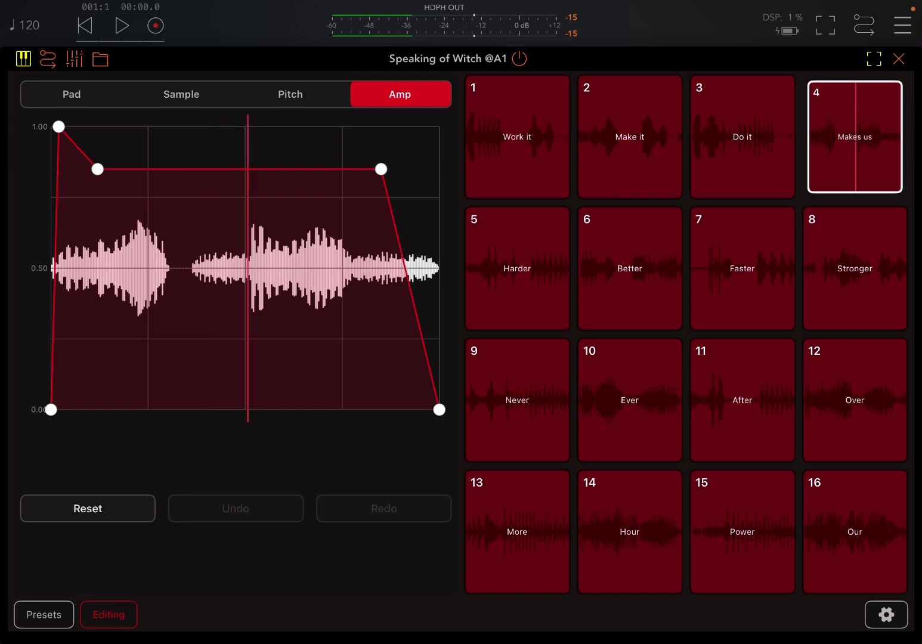
click(629, 400)
click(854, 269)
click(742, 268)
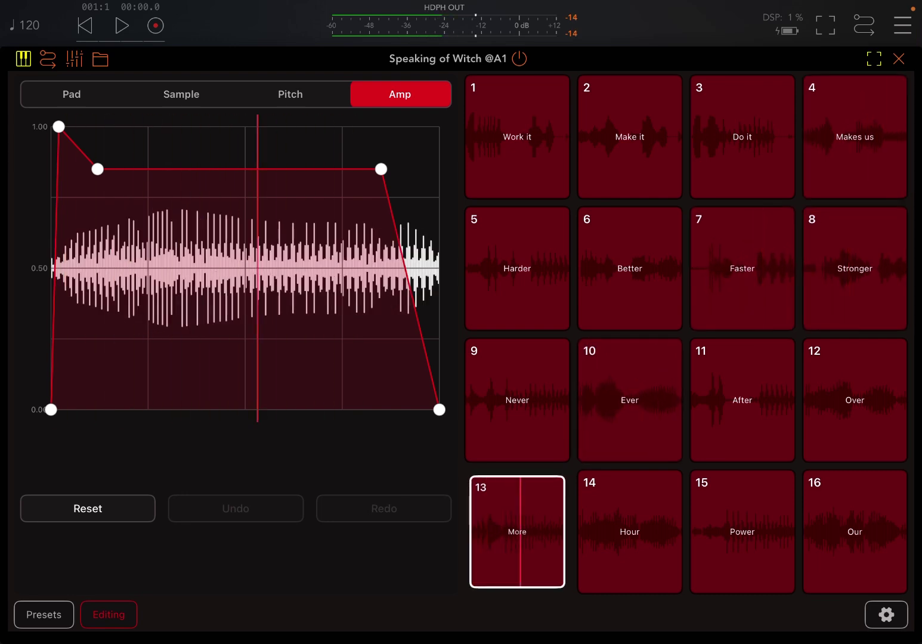
click(742, 531)
click(854, 532)
click(630, 269)
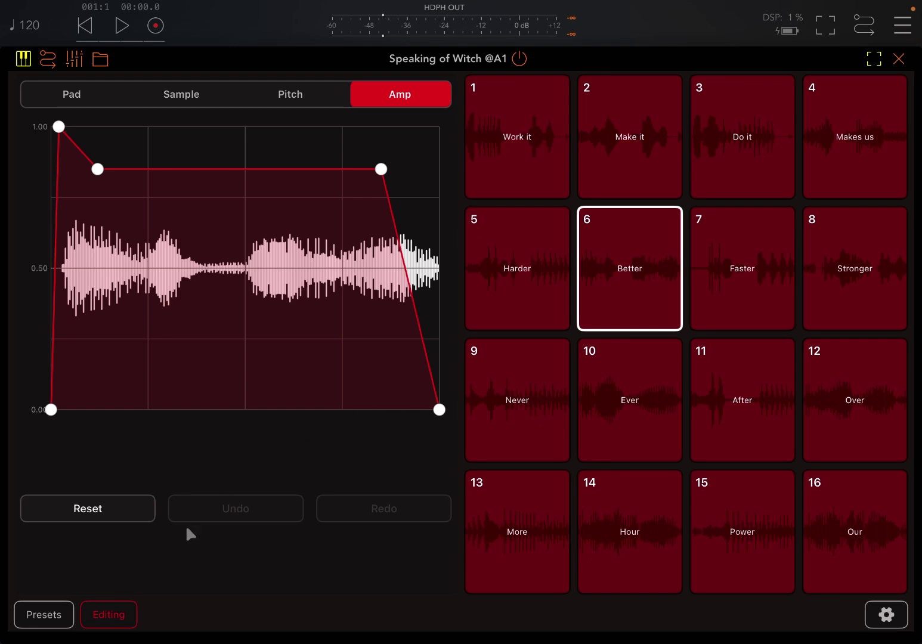
Step: Play the Harder pad in the full-width grid, and return to editing with the Better pad's general settings shown
click(122, 615)
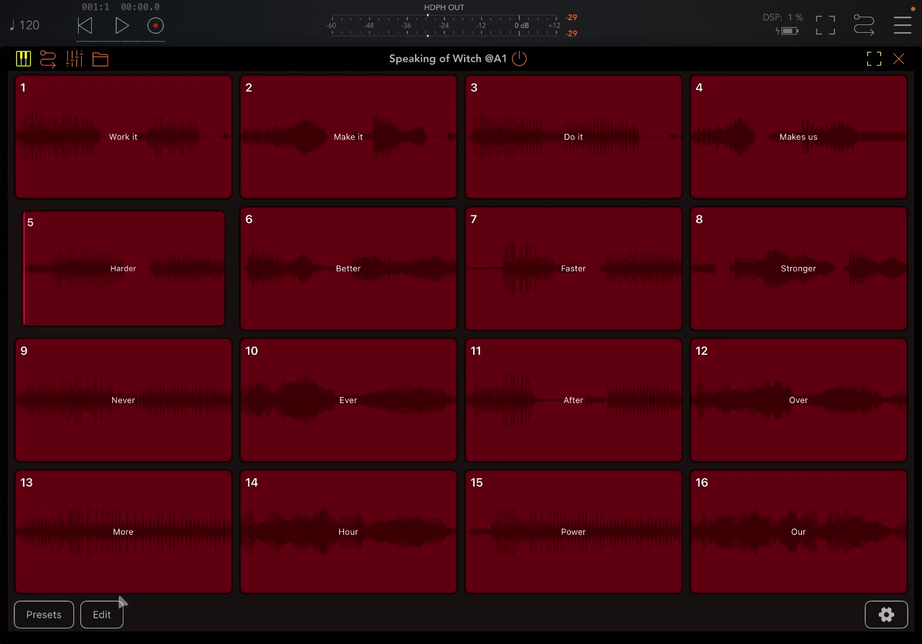
click(138, 264)
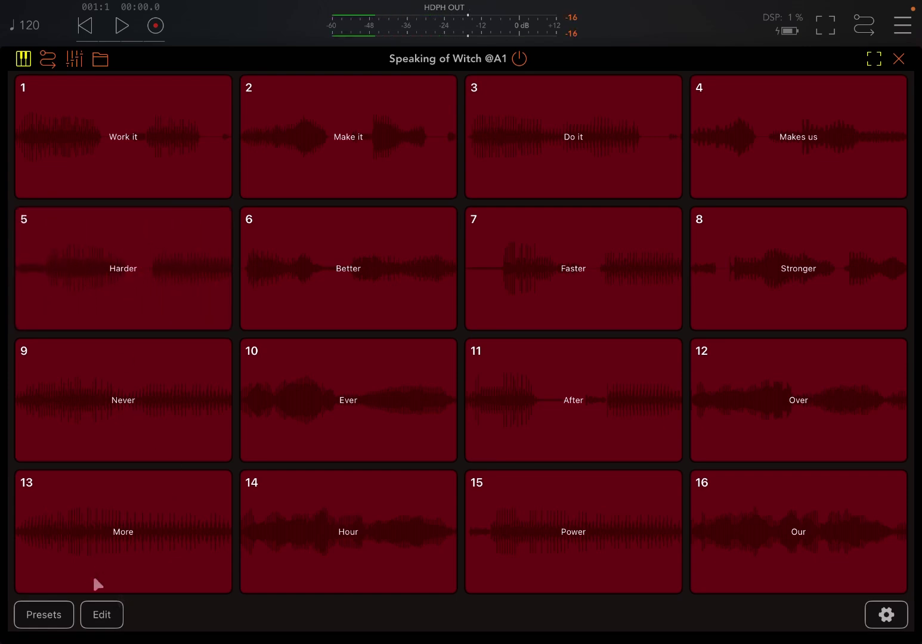
click(103, 614)
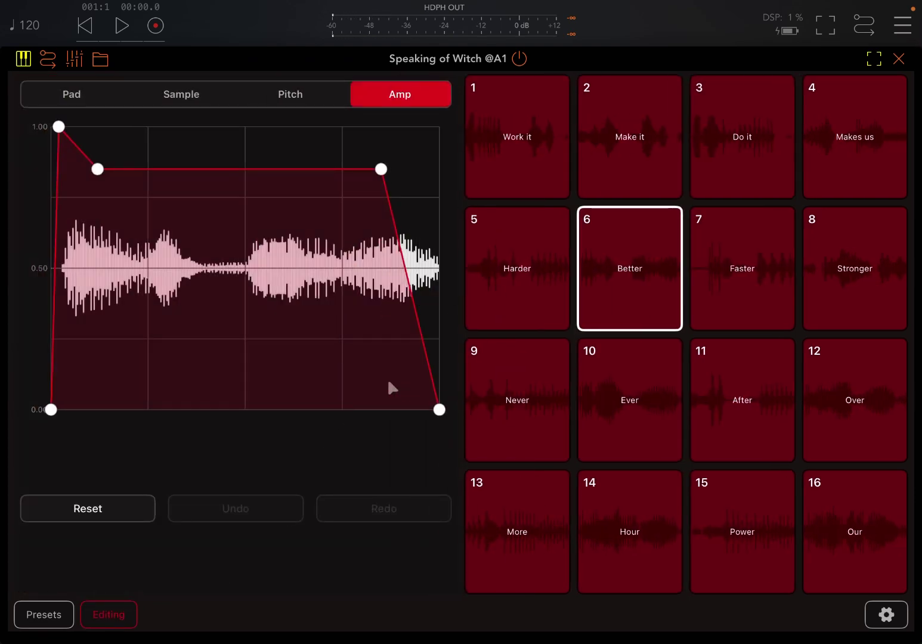
click(70, 95)
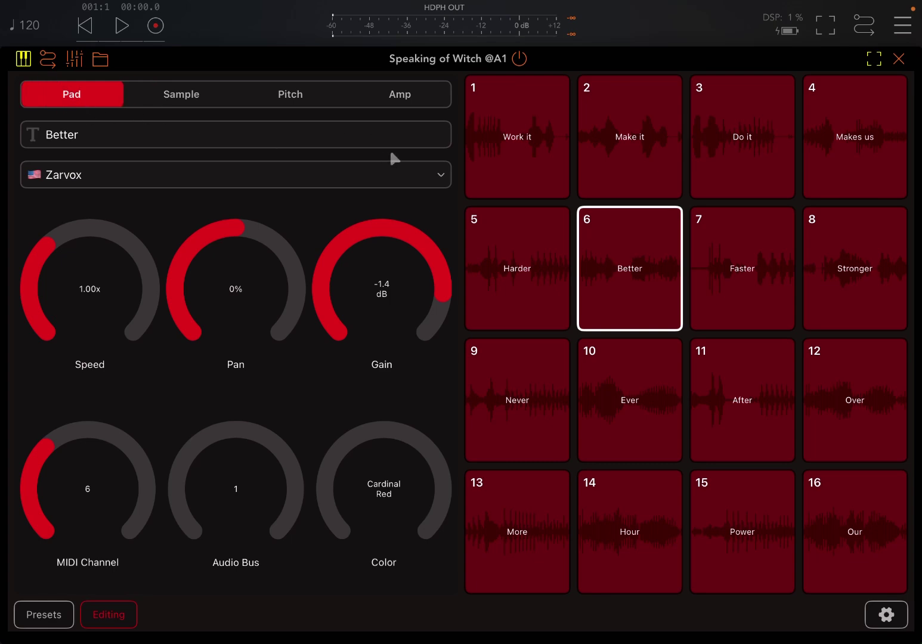
Step: Close the plugin window and add a second audio channel to the mixer
click(899, 58)
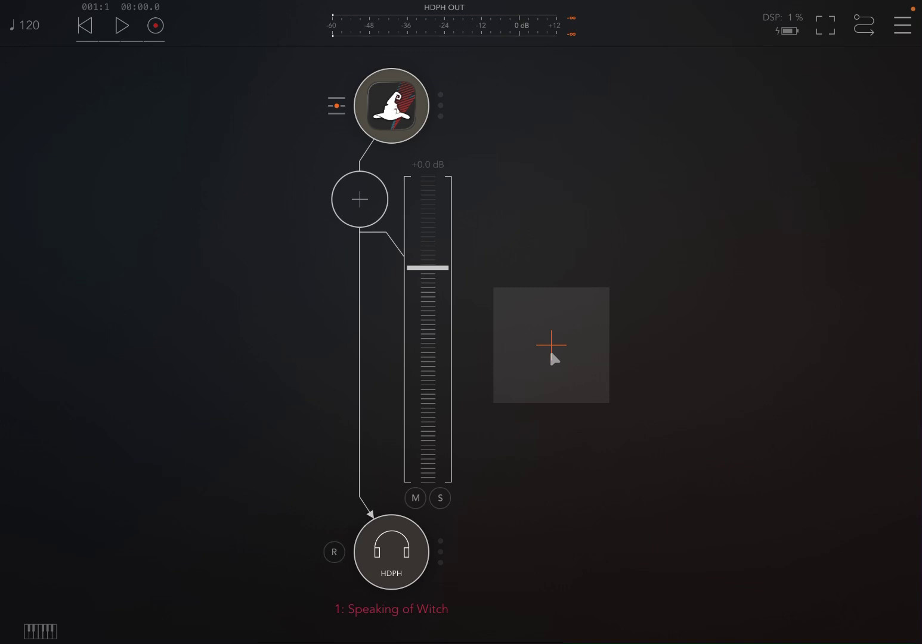
click(551, 356)
click(524, 308)
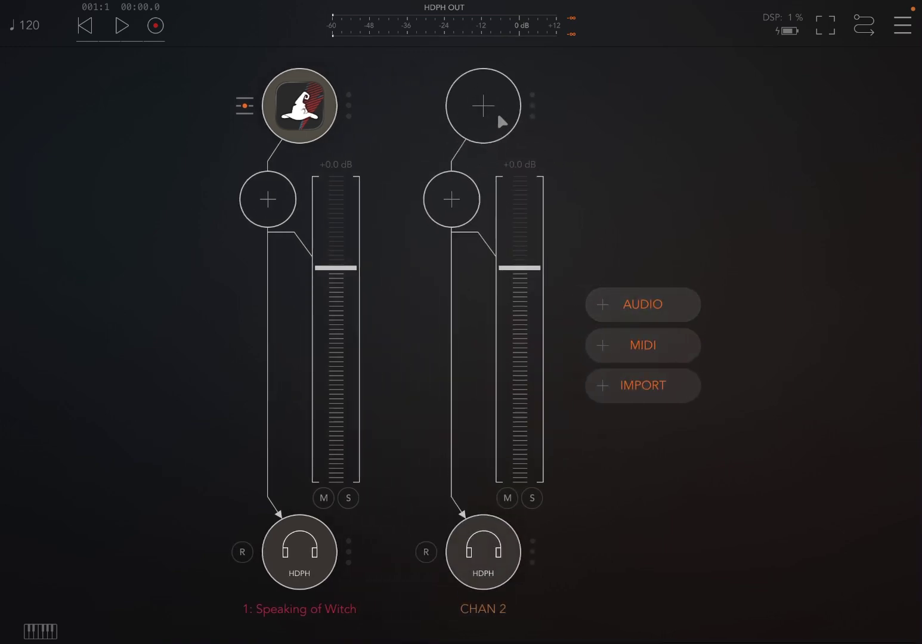
click(497, 116)
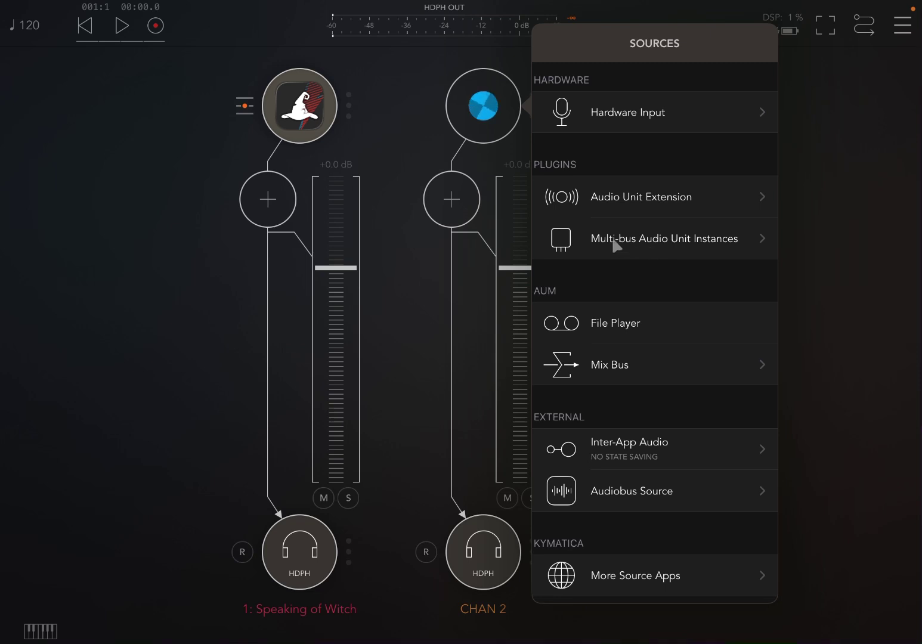
click(695, 242)
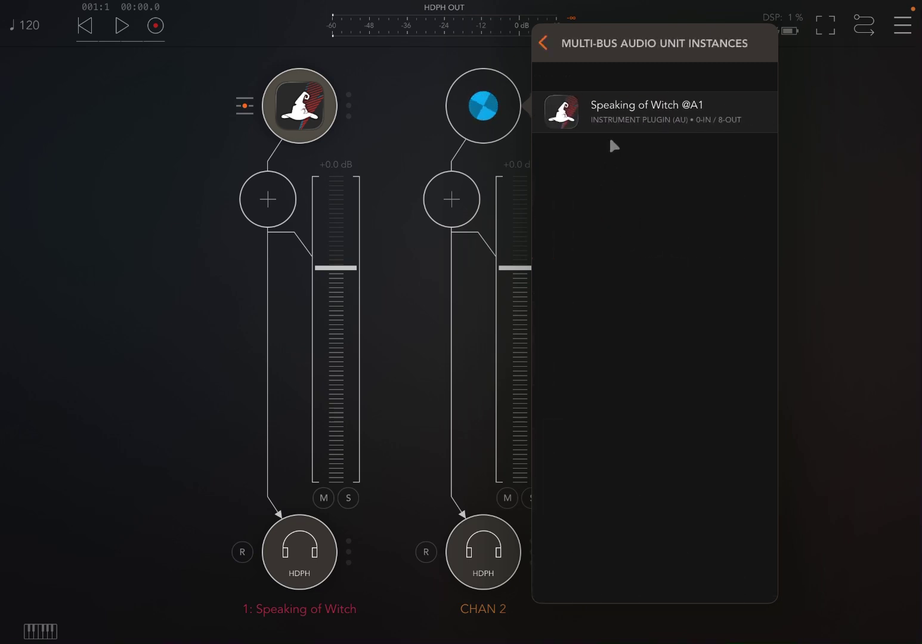
click(620, 113)
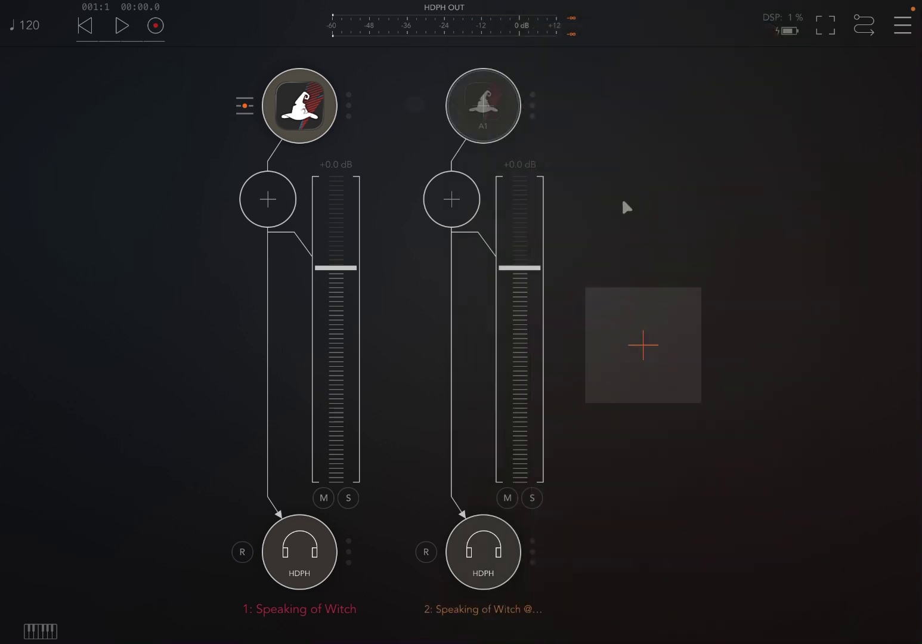
Step: Search the inserts for "aul" and add the AulDelay effect to the first Speaking of Witch channel
click(285, 217)
click(391, 67)
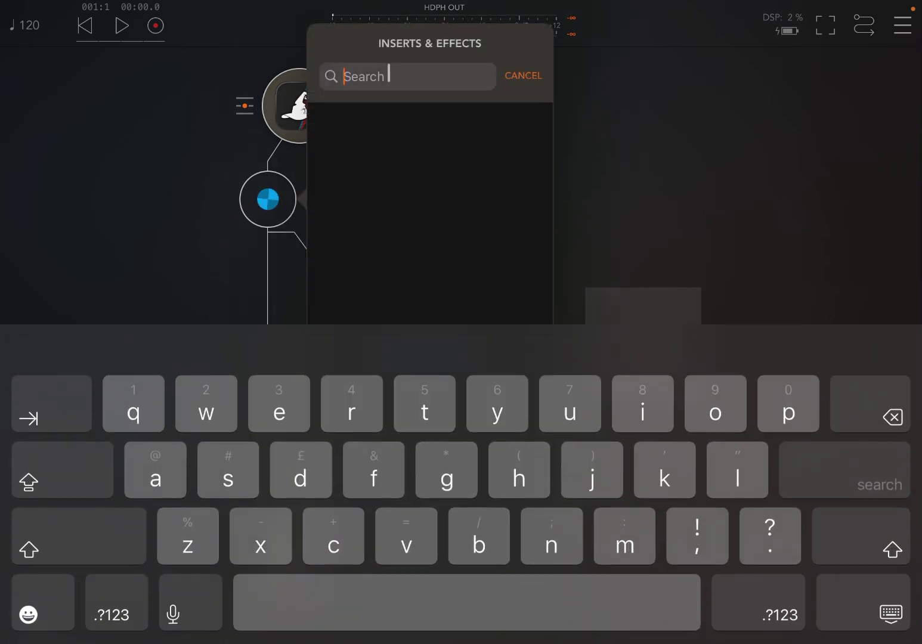
text(aul)
click(450, 280)
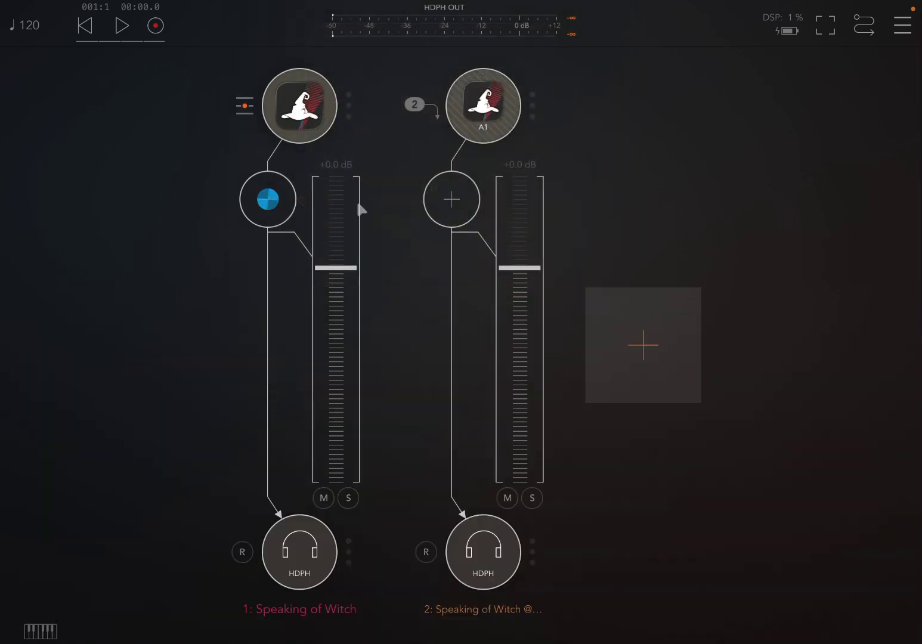
Step: Open the first channel's Speaking of Witch plugin, audition the Work it and Make it pads, and close its window
click(300, 105)
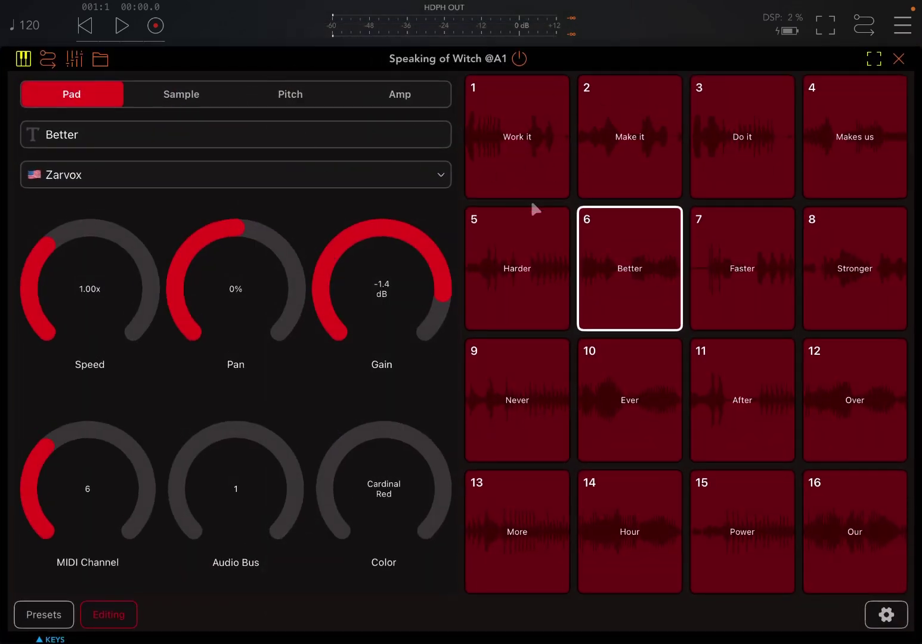
click(522, 148)
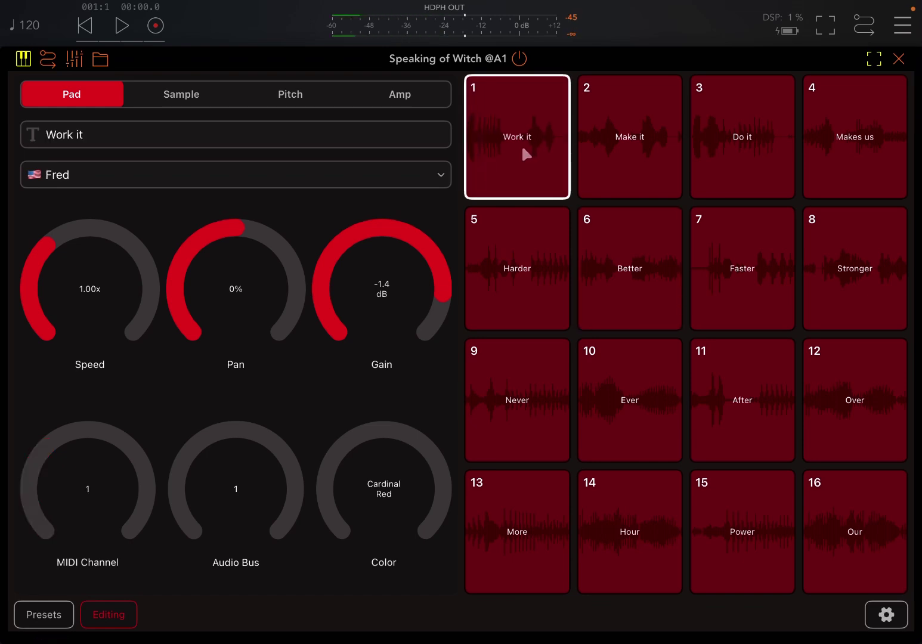
click(521, 145)
click(521, 144)
click(640, 157)
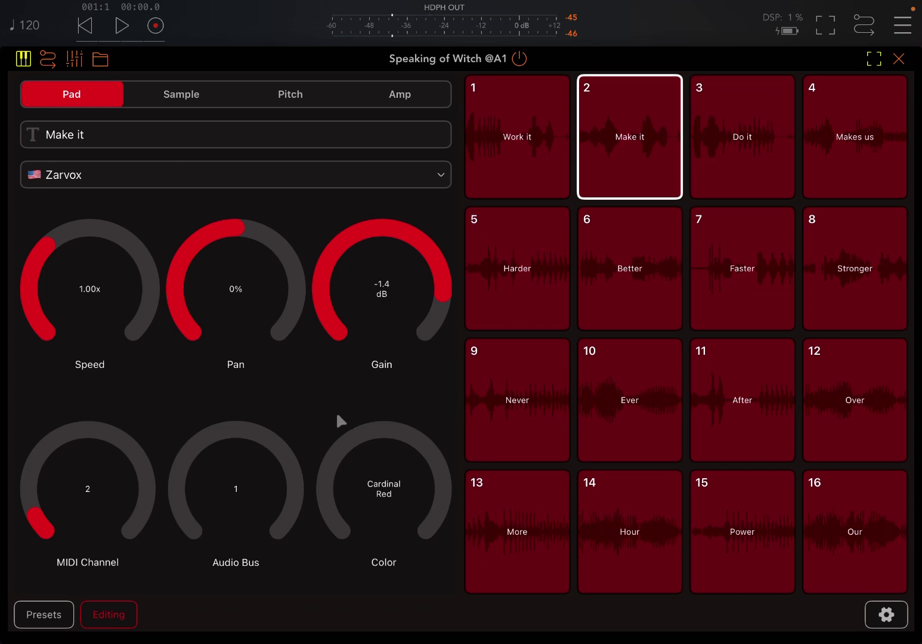
click(899, 58)
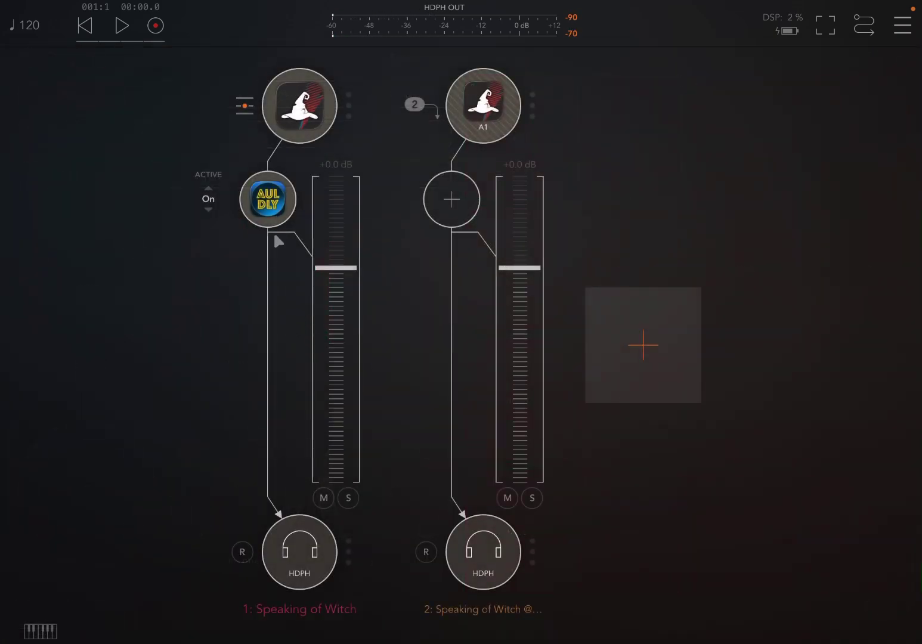
Step: Search the inserts for "rev", add Rack Reverb to the second channel, and check the AulDelay settings on the first
click(451, 198)
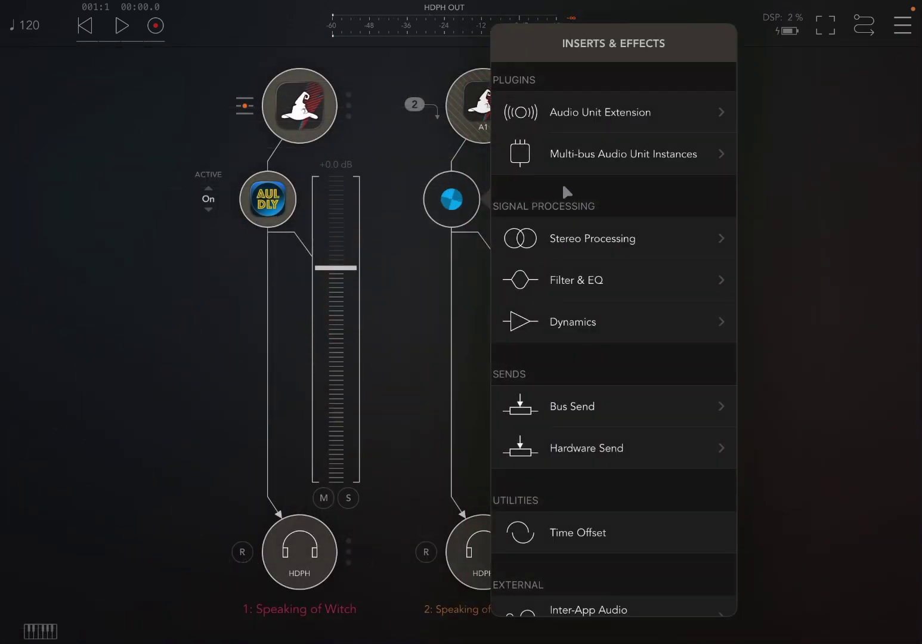
scroll(694, 178, up, 3)
click(668, 76)
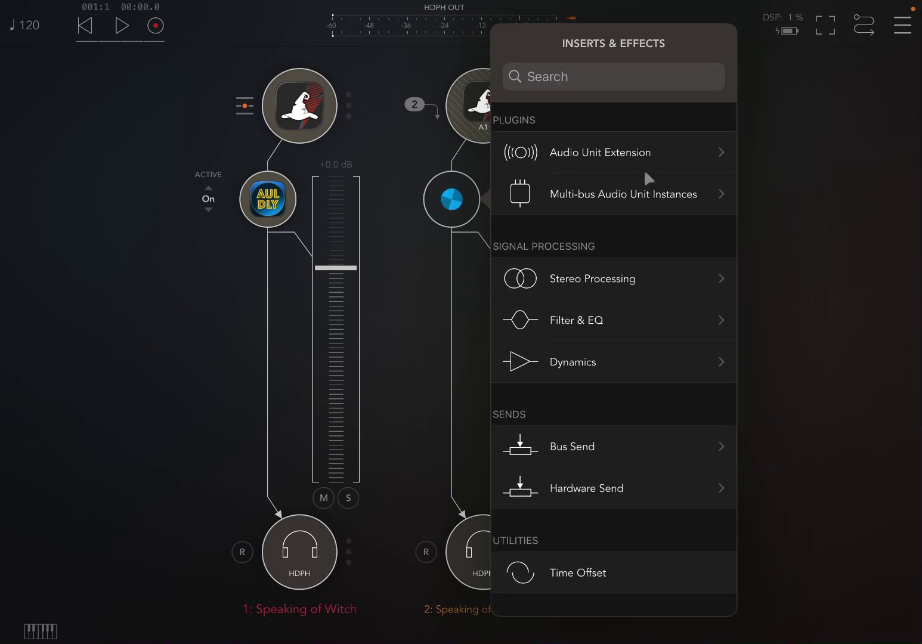
click(607, 77)
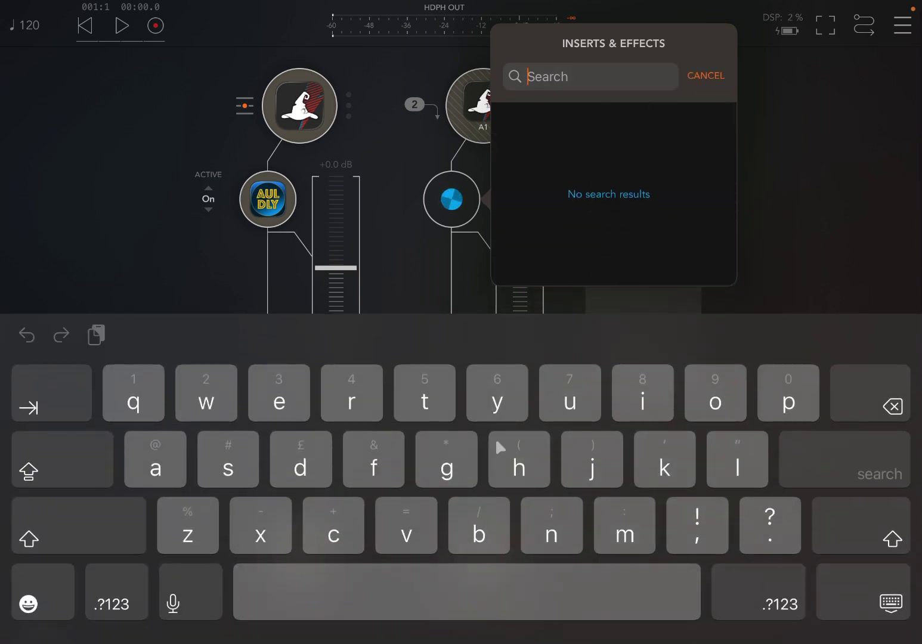
text(rev)
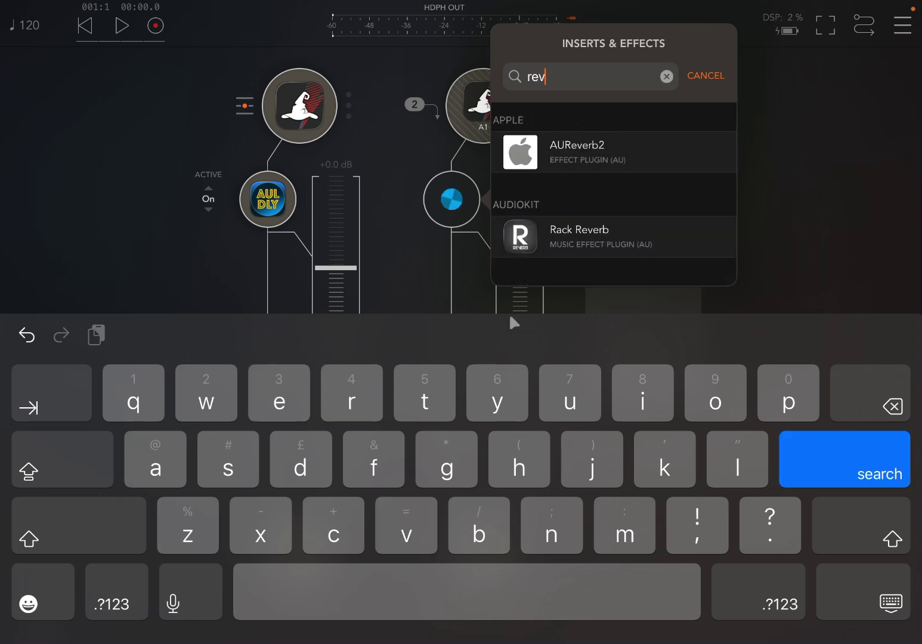
click(576, 230)
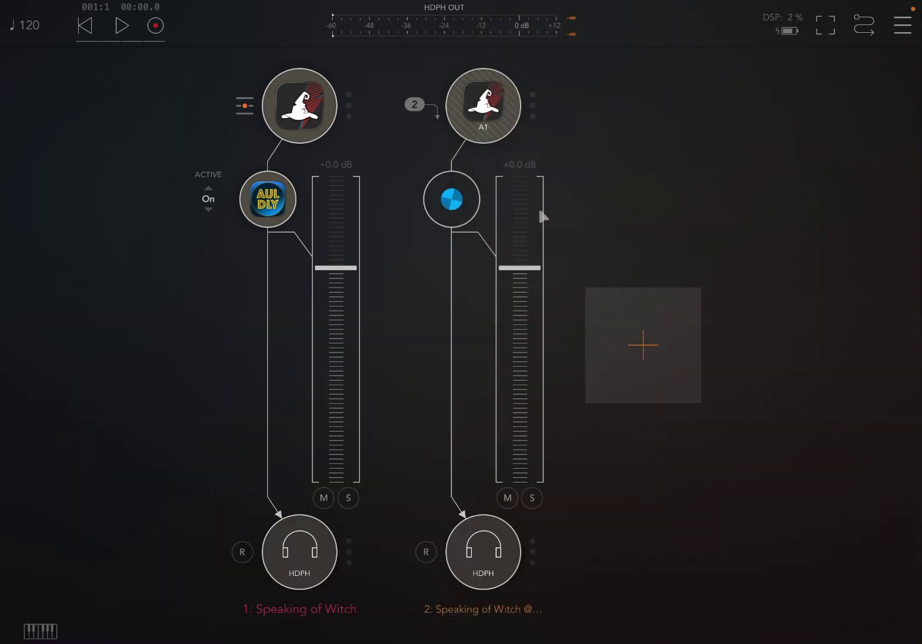
click(277, 206)
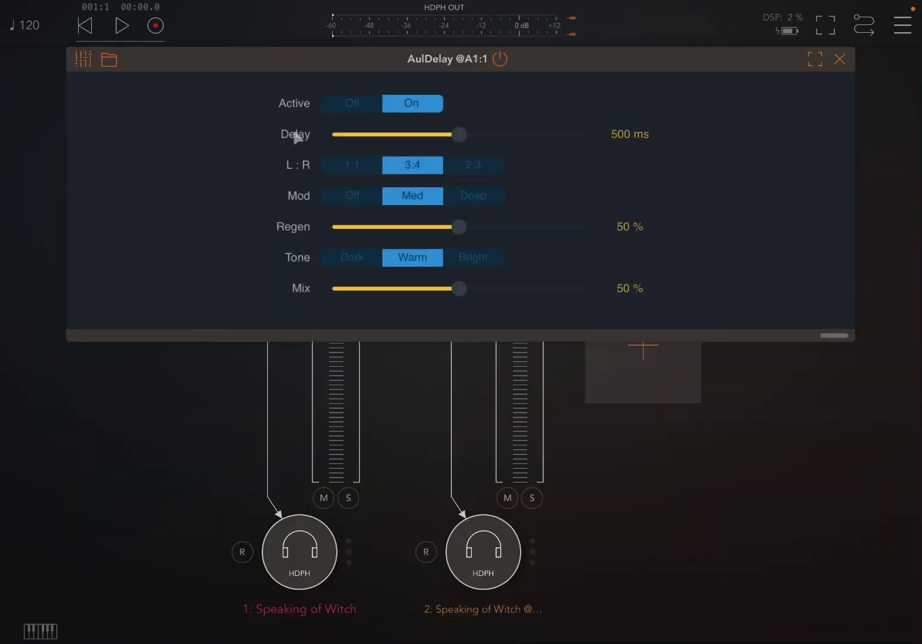
click(841, 59)
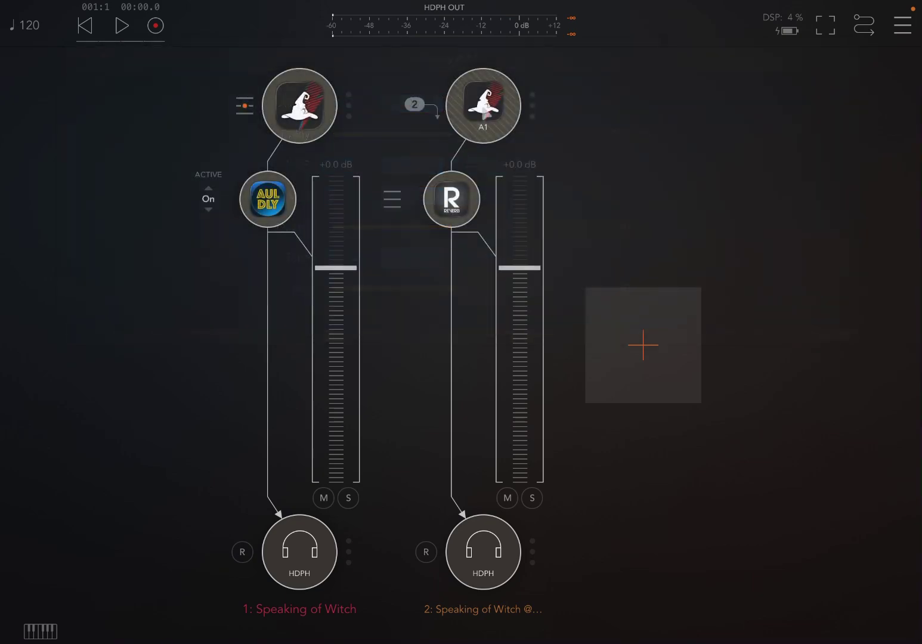
Step: Reopen the Speaking of Witch plugin, route the Make it pad to audio bus 2 and play it
click(298, 116)
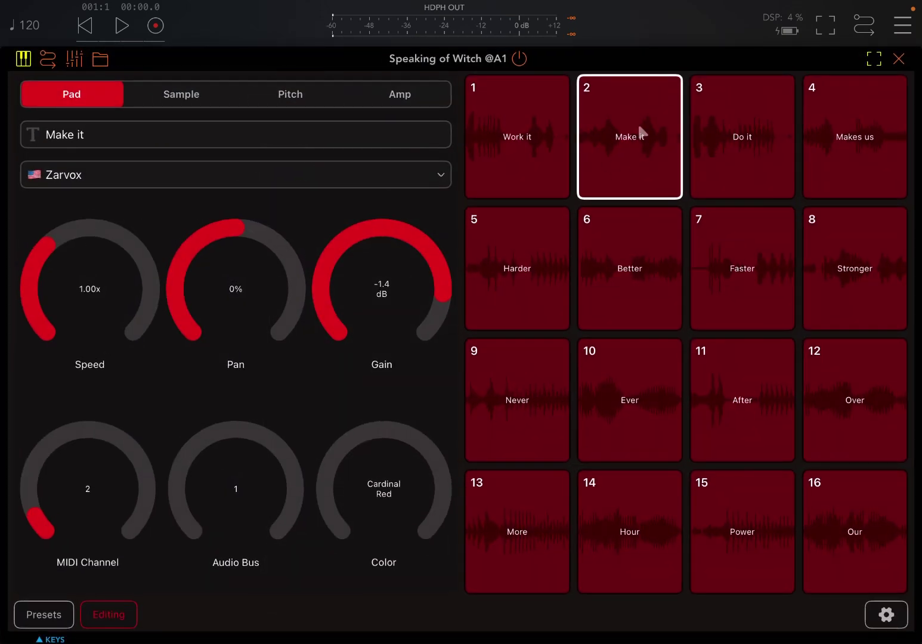
drag(238, 454, 254, 420)
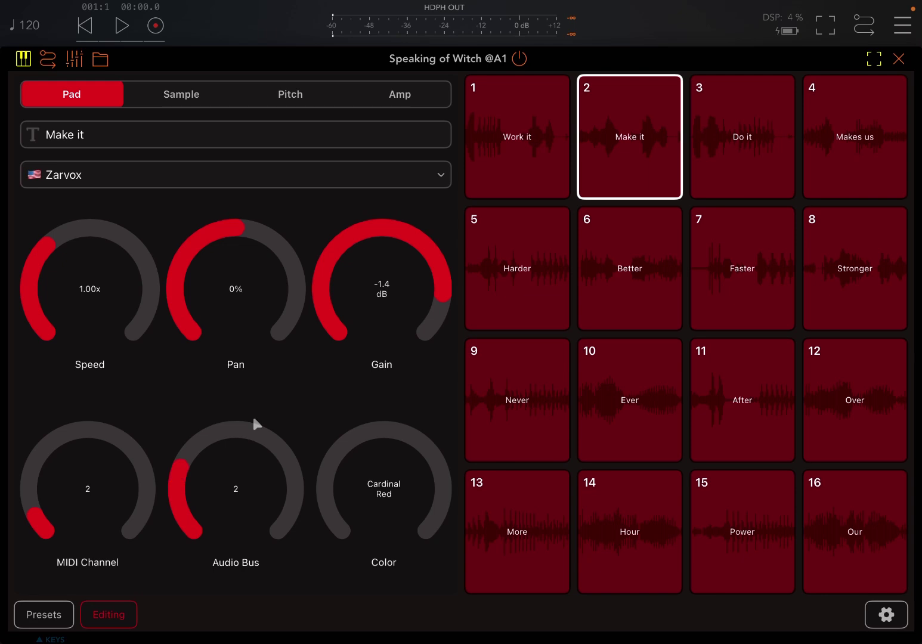
click(620, 133)
Step: Shrink the plugin window to expose the channel outputs and play the Make it, Work it, Harder and Ever pads
click(874, 59)
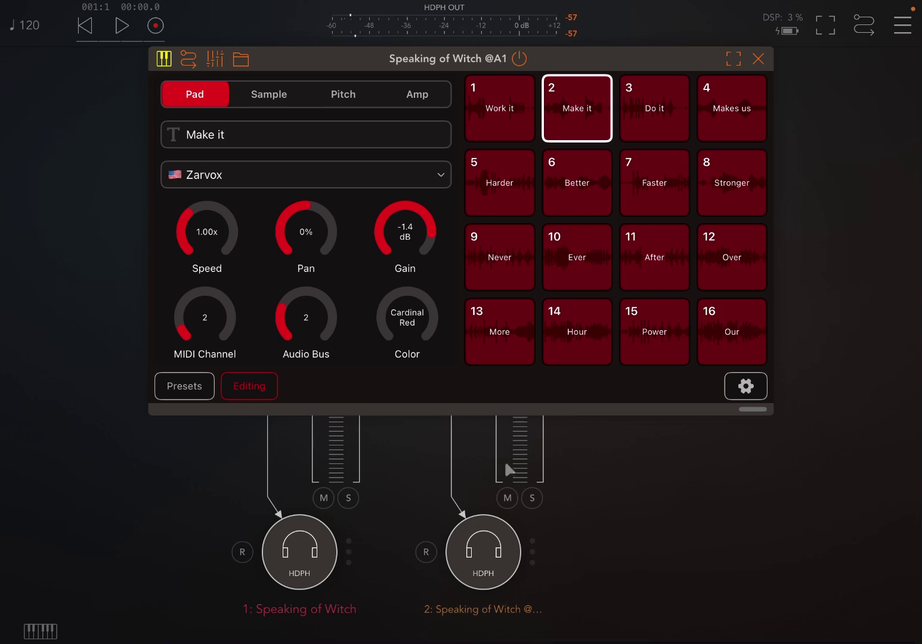
click(586, 97)
click(502, 117)
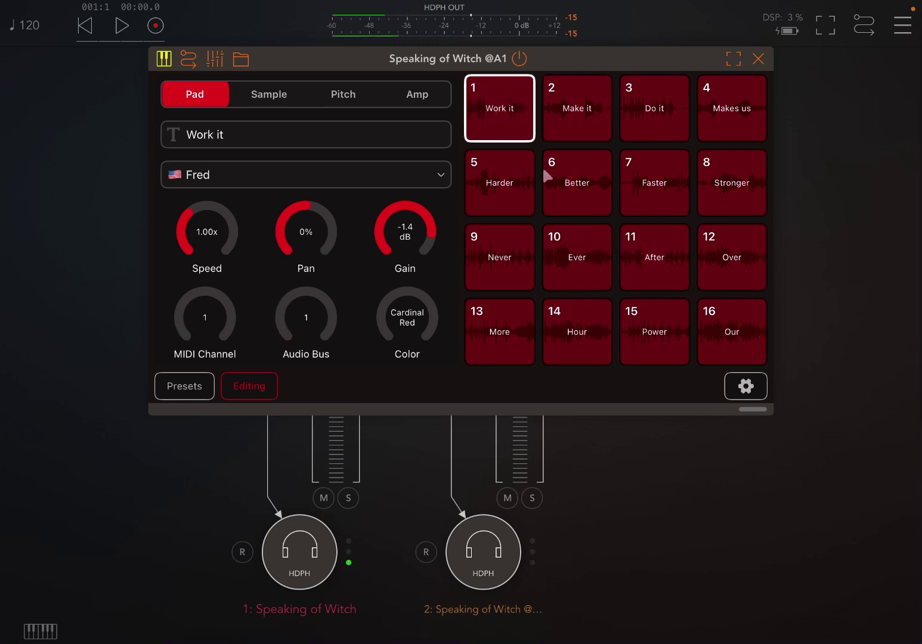
click(528, 180)
click(591, 256)
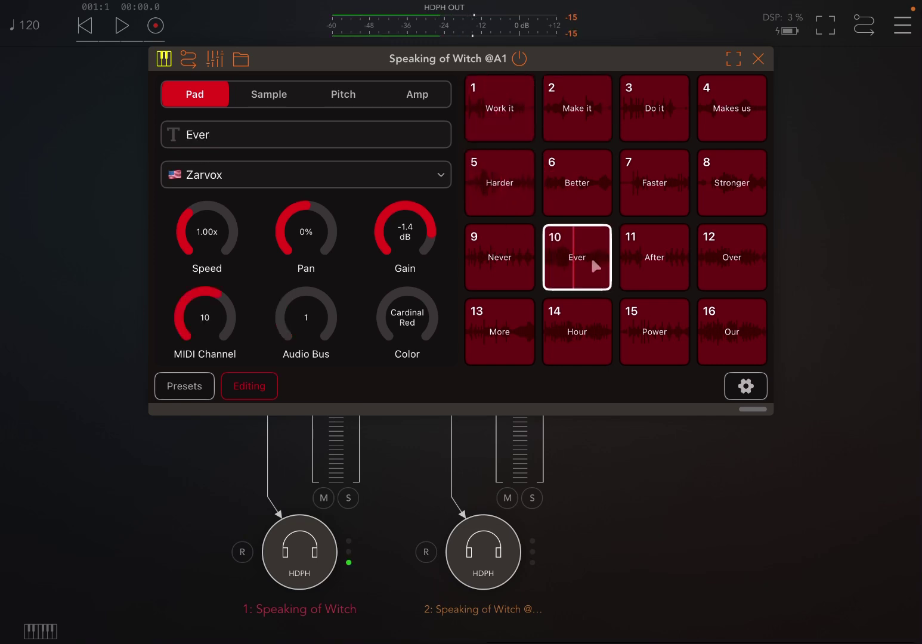
Step: Enlarge the plugin window and play a pattern across Make it, Harder, Do it, Never, Over, After and Hour
double_click(680, 59)
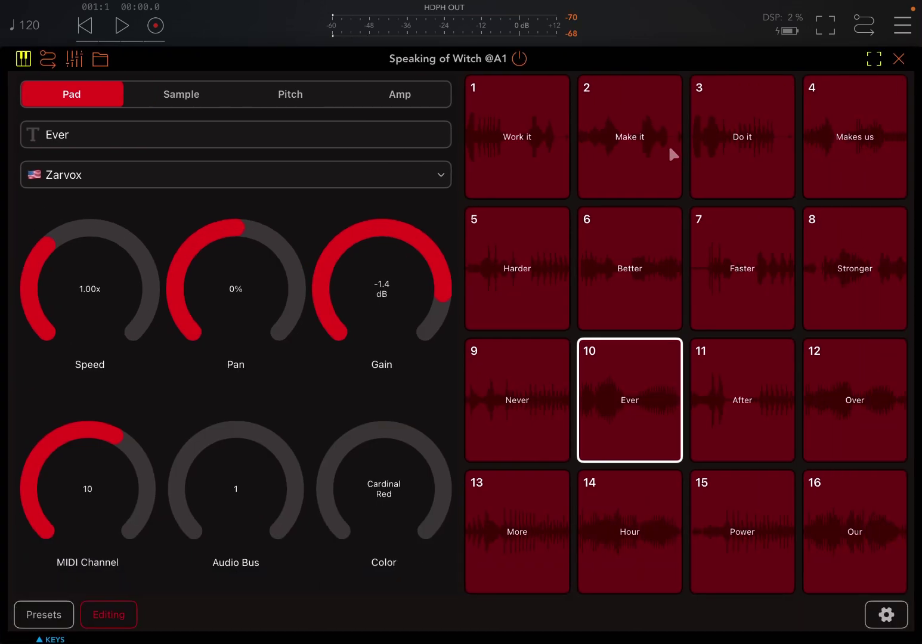
click(670, 152)
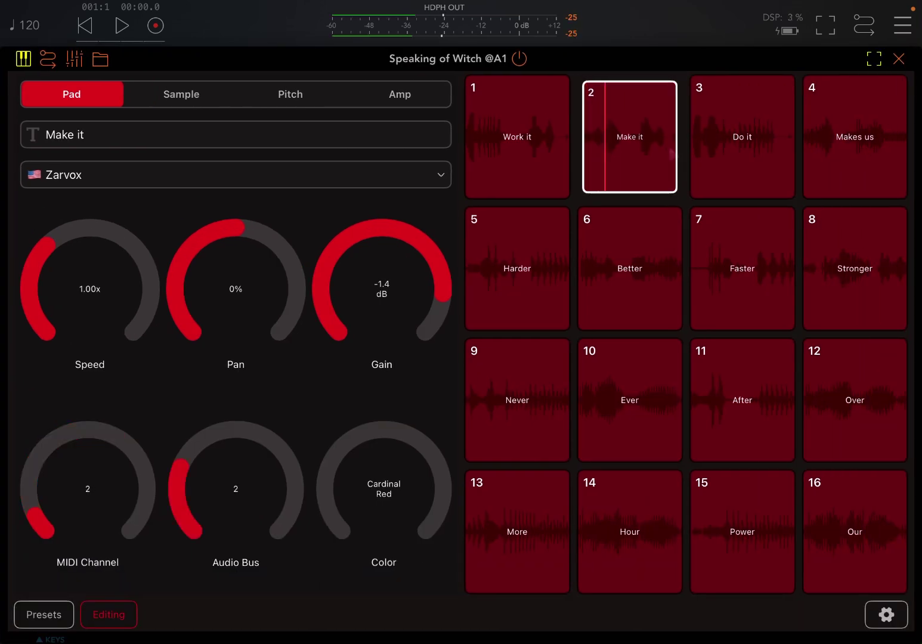
click(517, 269)
click(742, 136)
click(517, 401)
click(630, 136)
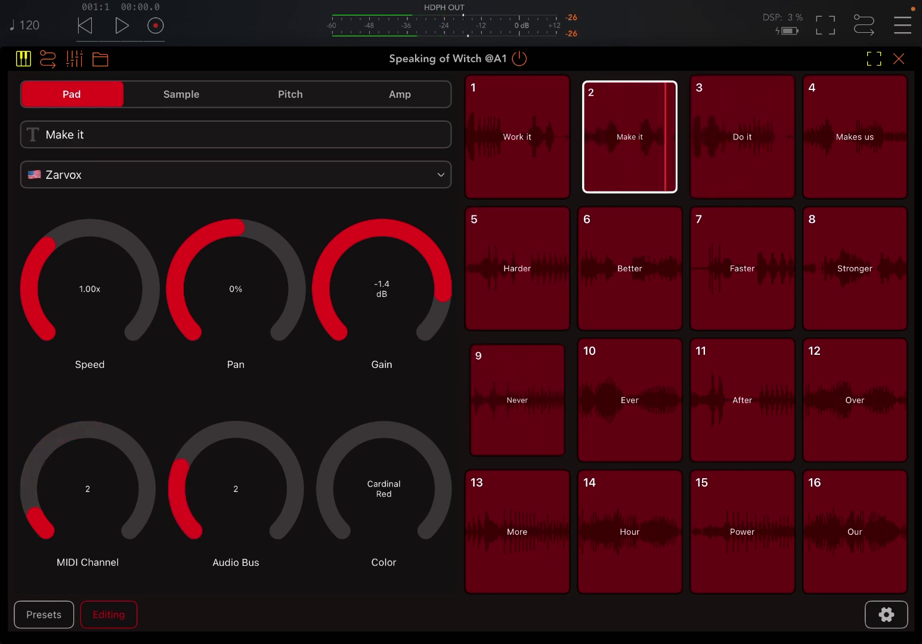
click(742, 137)
click(630, 137)
click(517, 401)
click(855, 401)
click(742, 400)
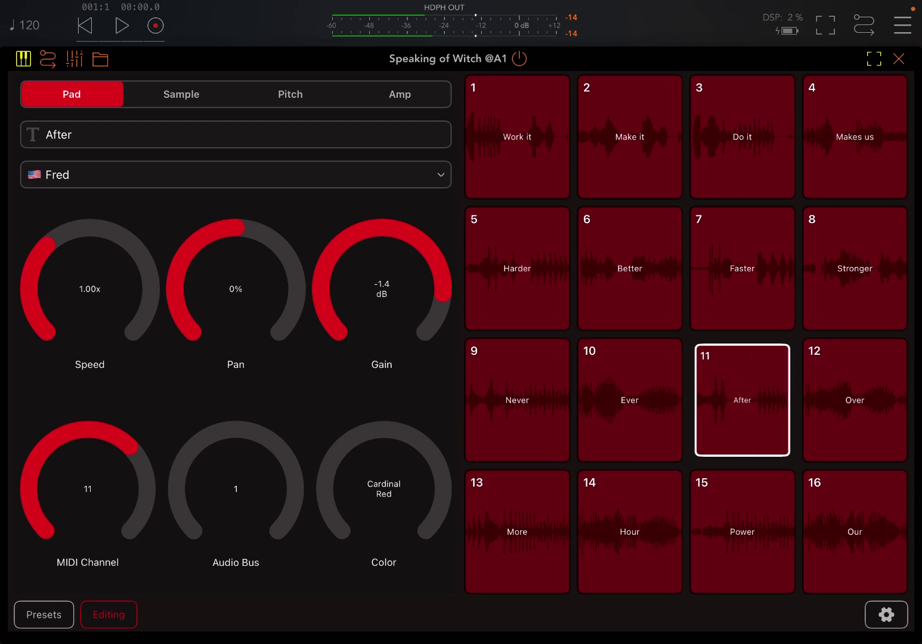
click(630, 532)
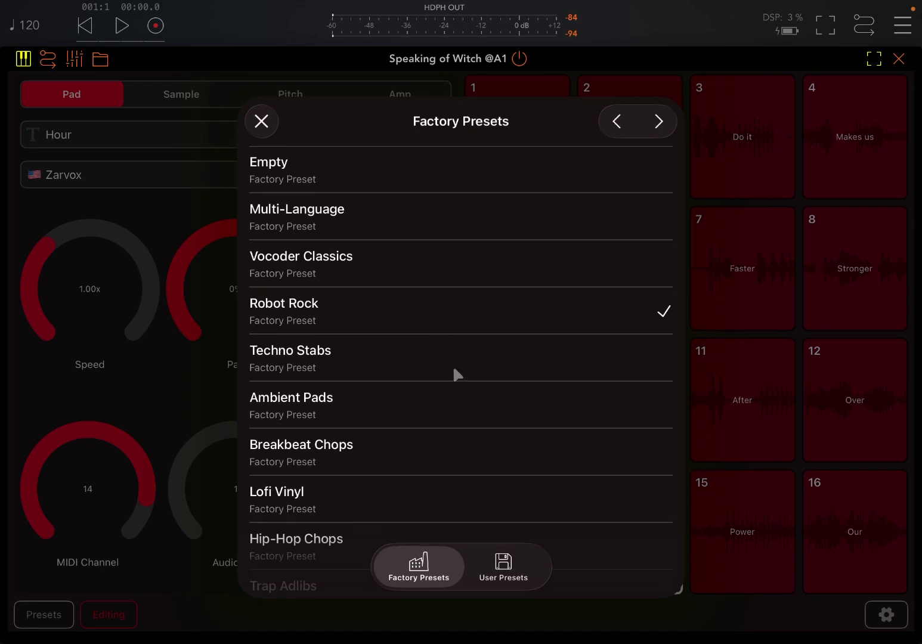
Step: Load the Techno Stabs factory preset and audition its Yeah, Go, Now and Drop pads
click(455, 371)
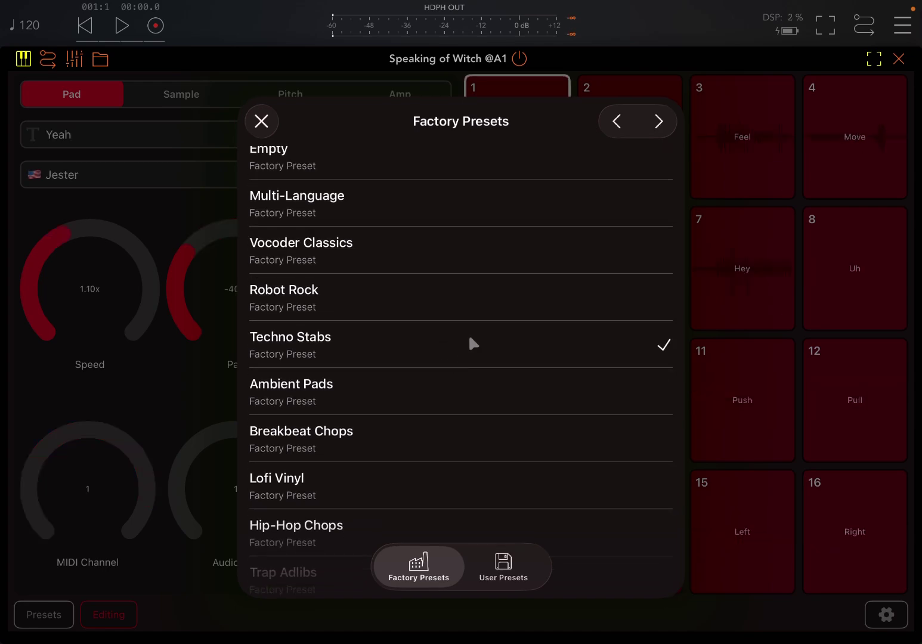
click(261, 122)
click(529, 154)
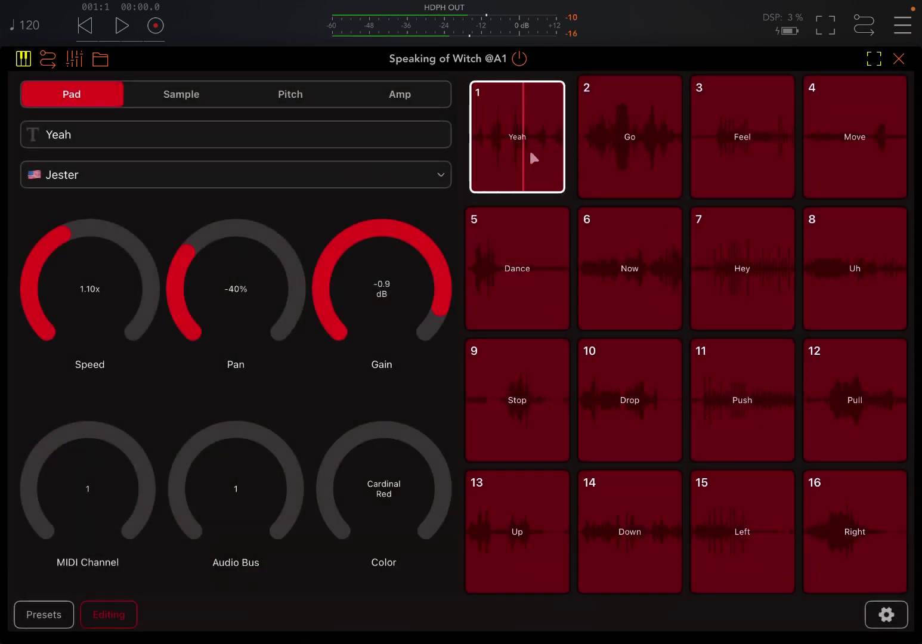
click(629, 136)
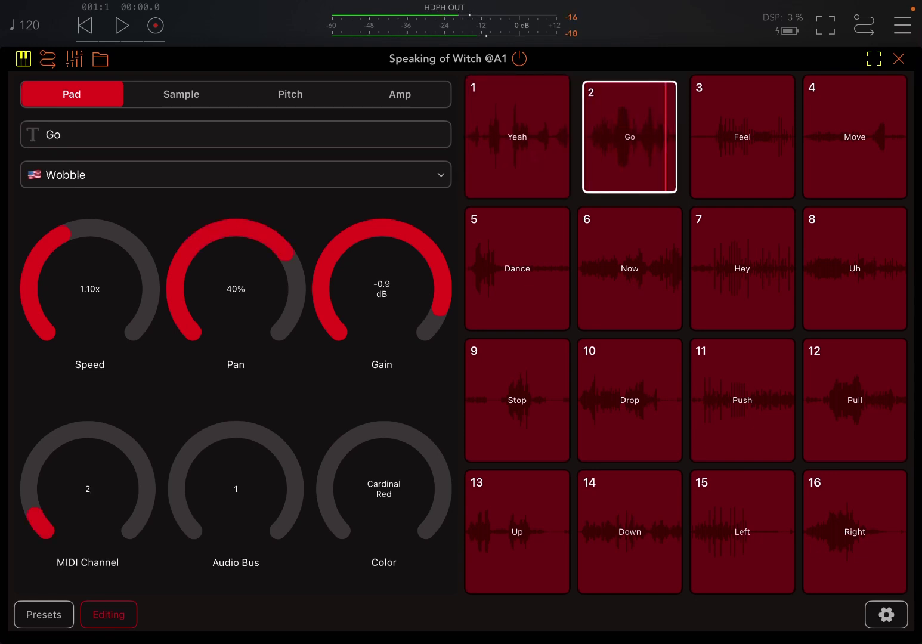
click(629, 136)
click(630, 137)
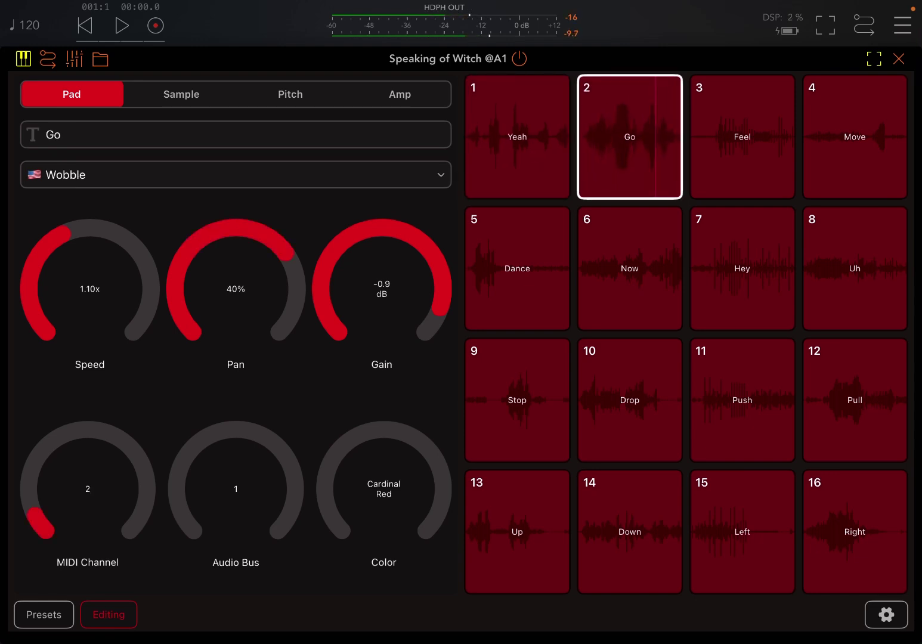
click(630, 268)
click(630, 269)
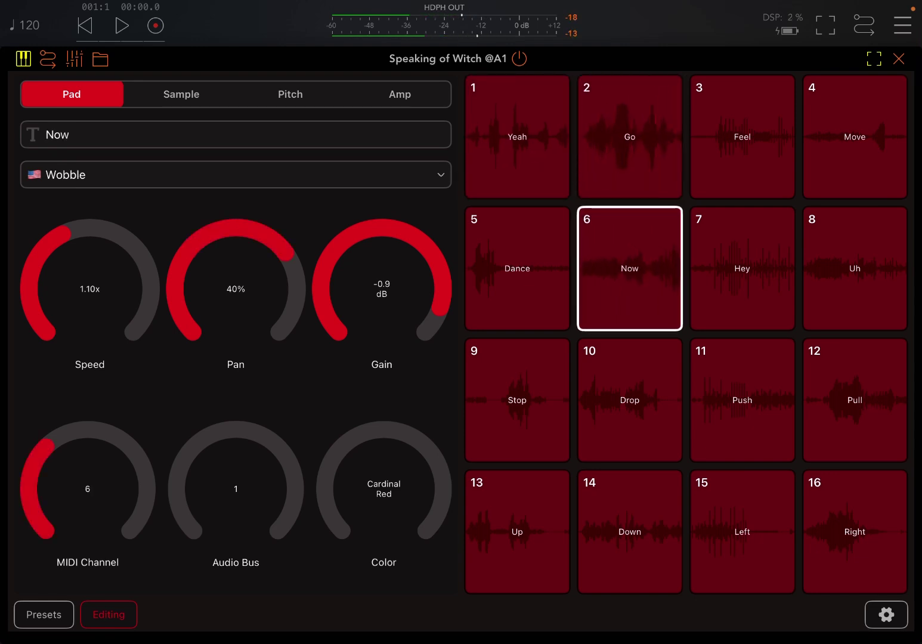
click(630, 400)
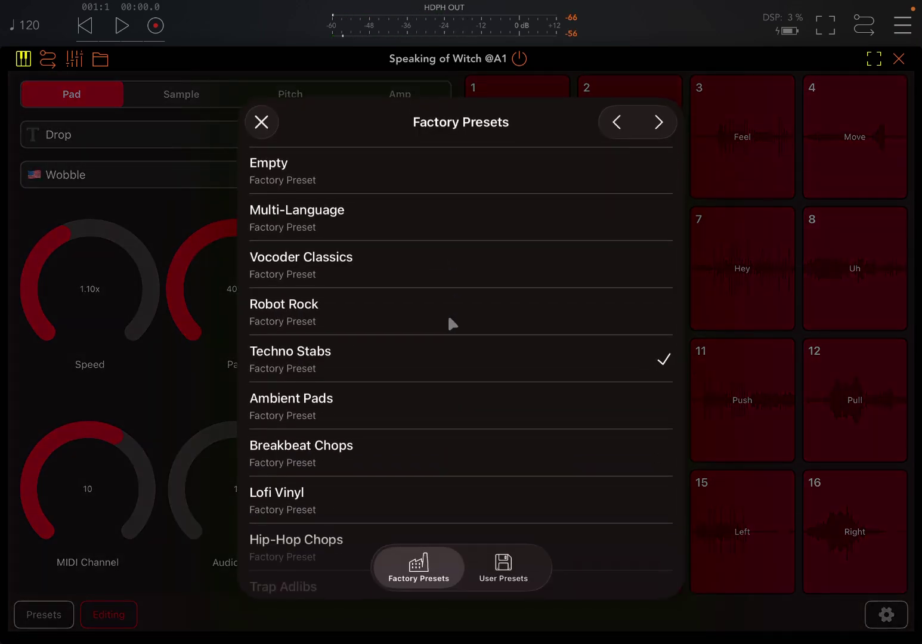
Step: Load the Ambient Pads factory preset and audition its Ah, Ee, Oh, Eh, Aa, Ei and Ou pads
click(405, 414)
click(261, 122)
click(477, 195)
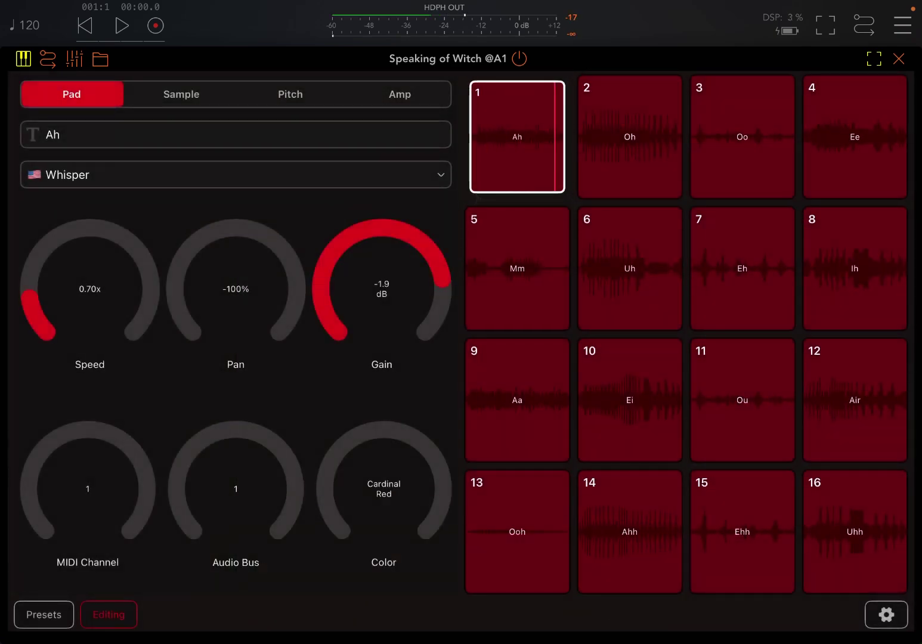
click(855, 137)
click(855, 137)
click(629, 137)
click(742, 268)
click(517, 400)
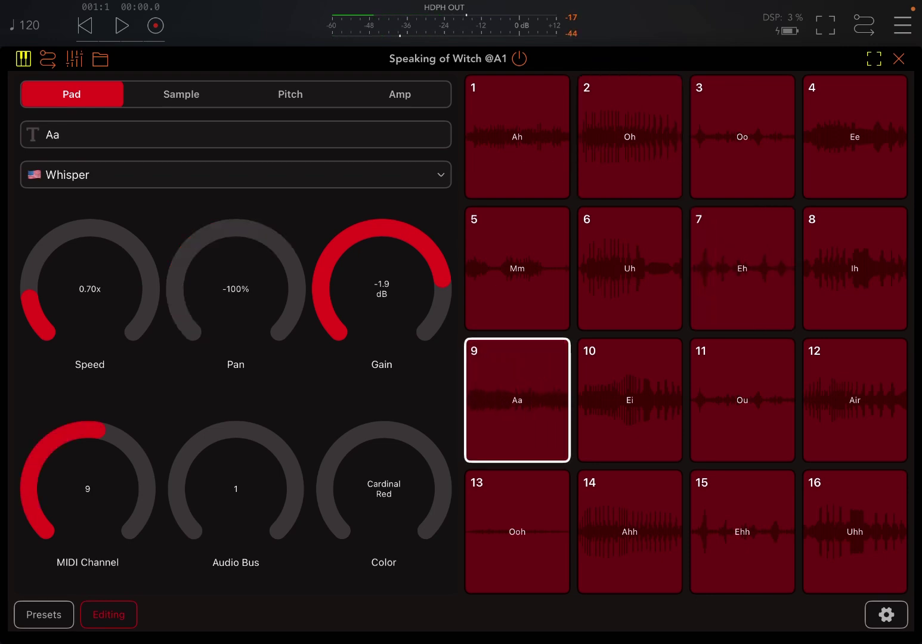
click(630, 399)
click(742, 400)
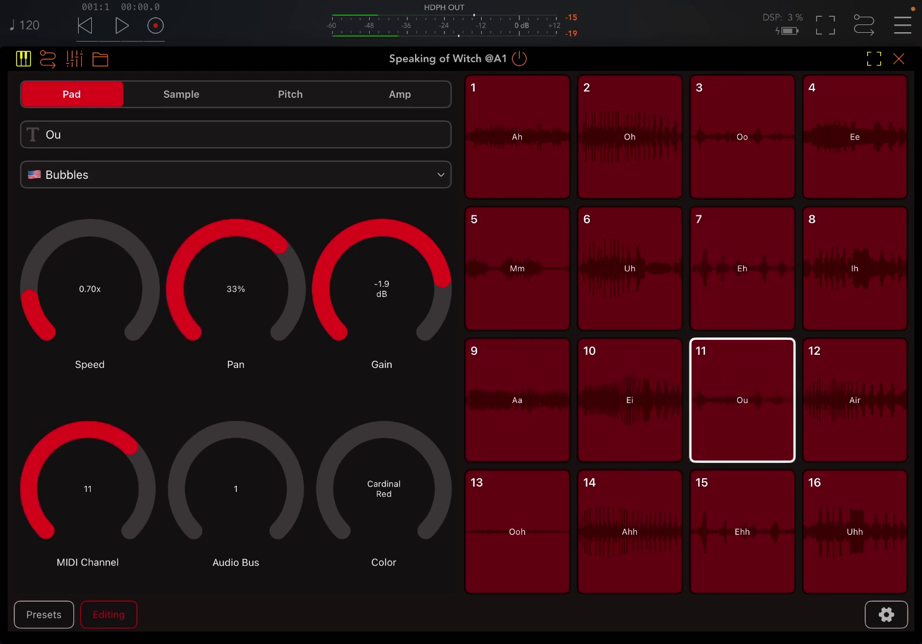
Step: Audition the Ambient Pads sounds Ooh, Ehh, Uhh, Ahh, Ee, Oo, Ou, Uh and Ei
click(518, 531)
click(742, 532)
click(855, 532)
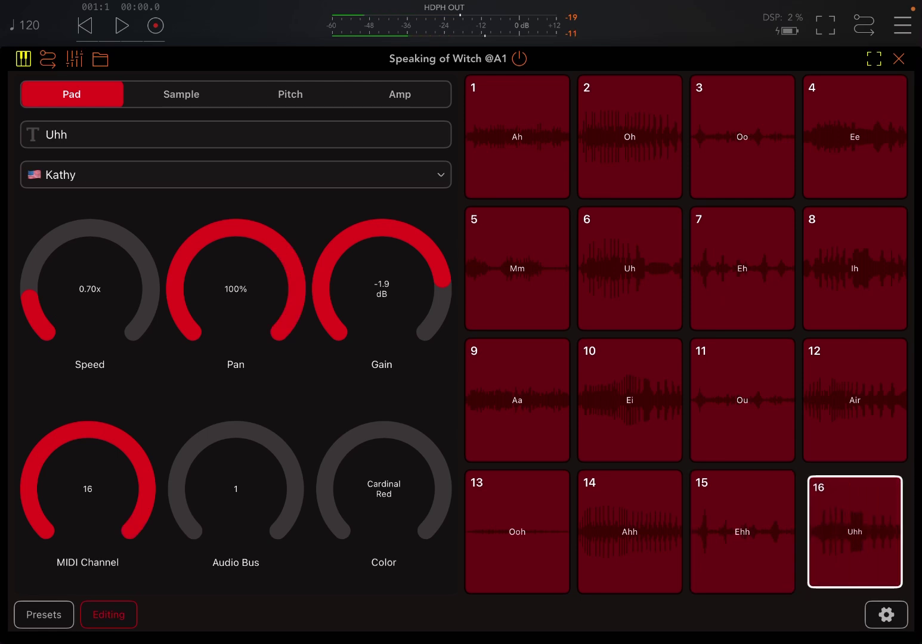
click(630, 532)
click(854, 137)
click(742, 137)
click(742, 399)
click(630, 269)
click(742, 137)
click(855, 137)
click(742, 137)
click(630, 269)
click(630, 400)
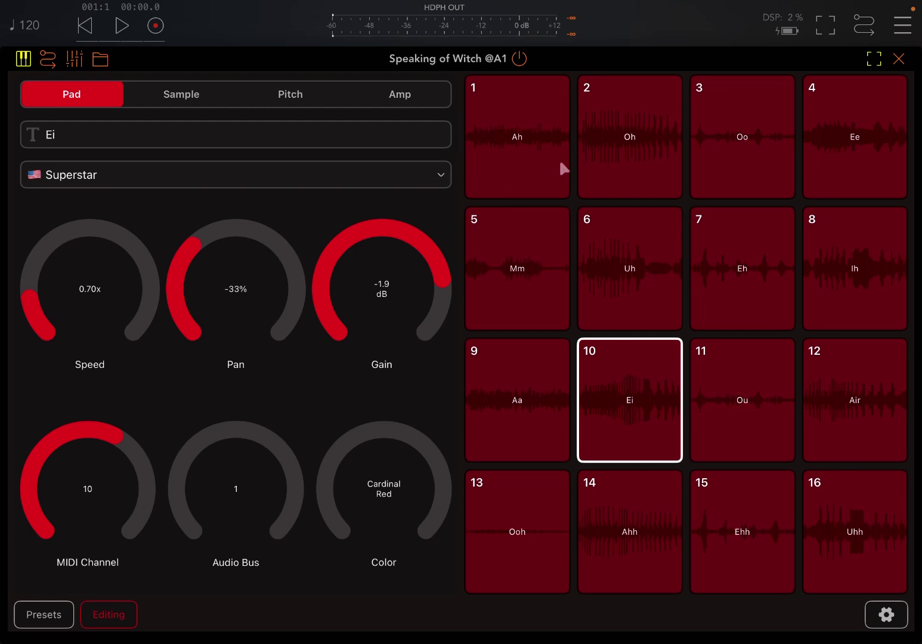
Step: Close the plugin window, add a MIDI channel and load the PolyBud MIDI processor into it by searching for "pol"
click(898, 60)
click(636, 352)
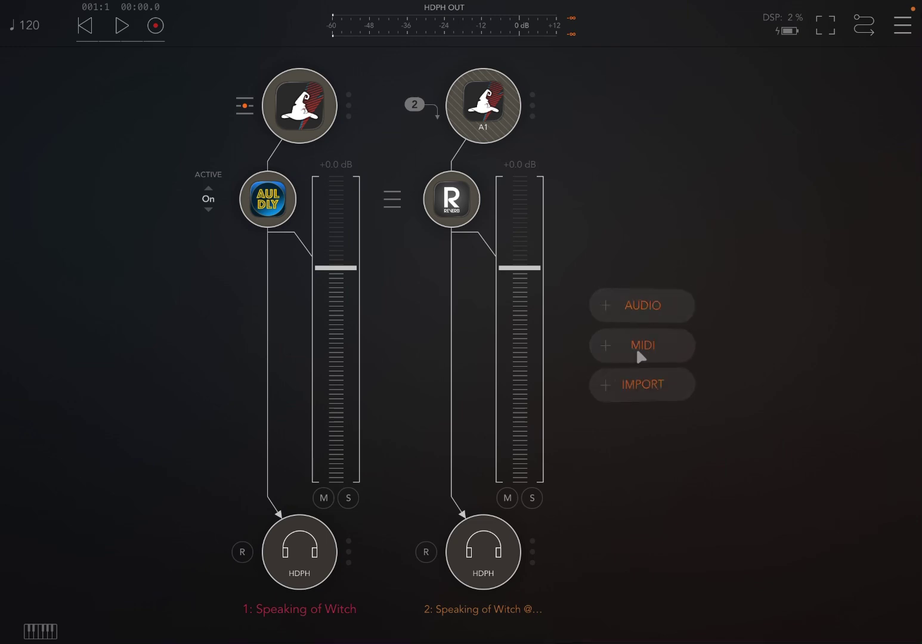
click(617, 349)
click(580, 122)
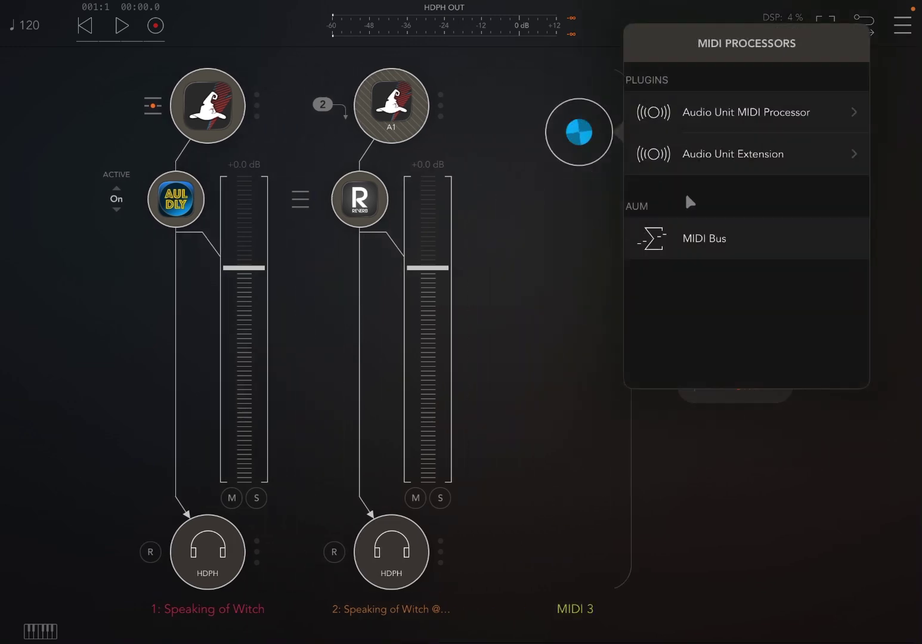
scroll(693, 188, up, 2)
click(679, 76)
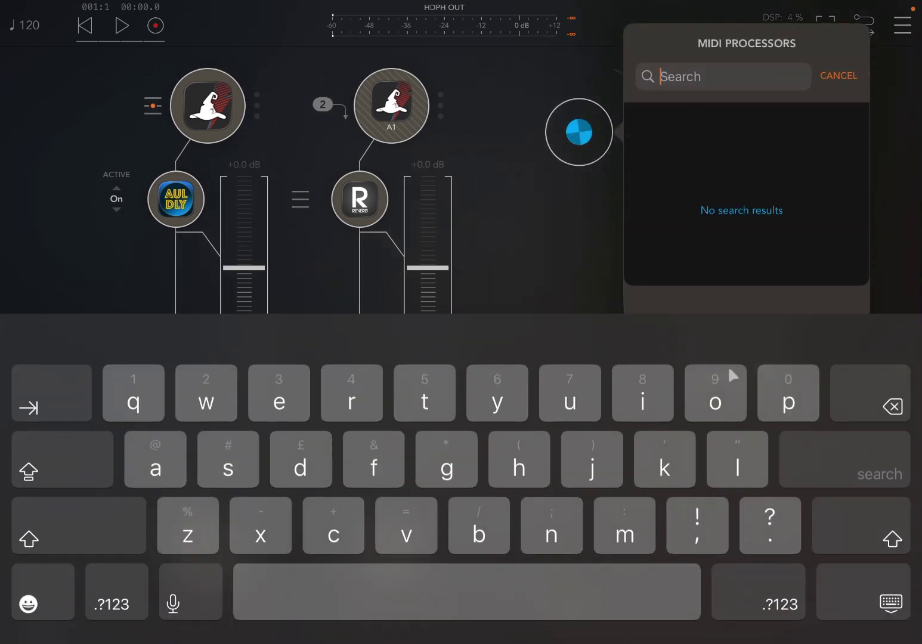
text(pol)
click(704, 149)
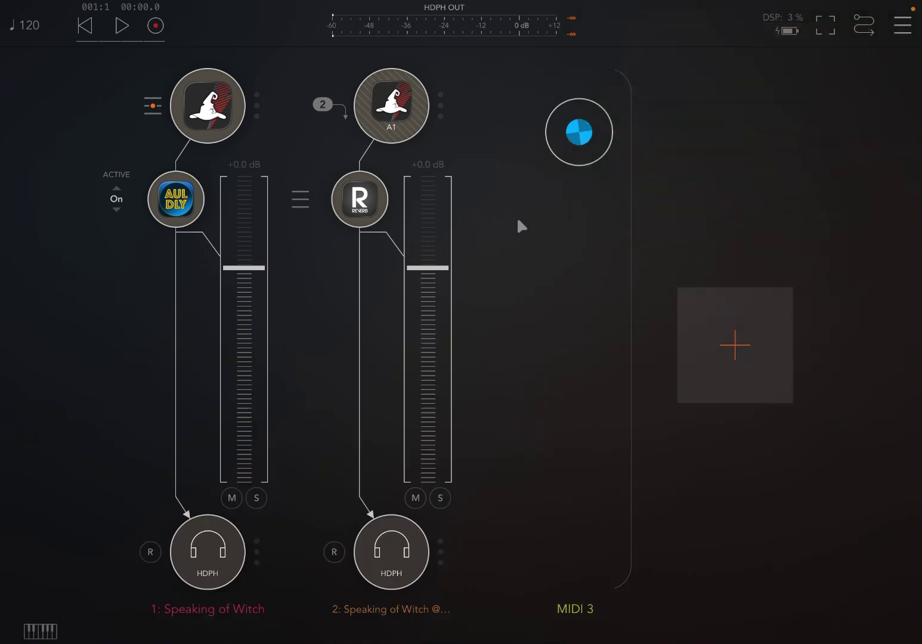
Step: Connect PolyBud as a MIDI source for Speaking of Witch, open PolyBud and test its sequence with brief playback
click(152, 107)
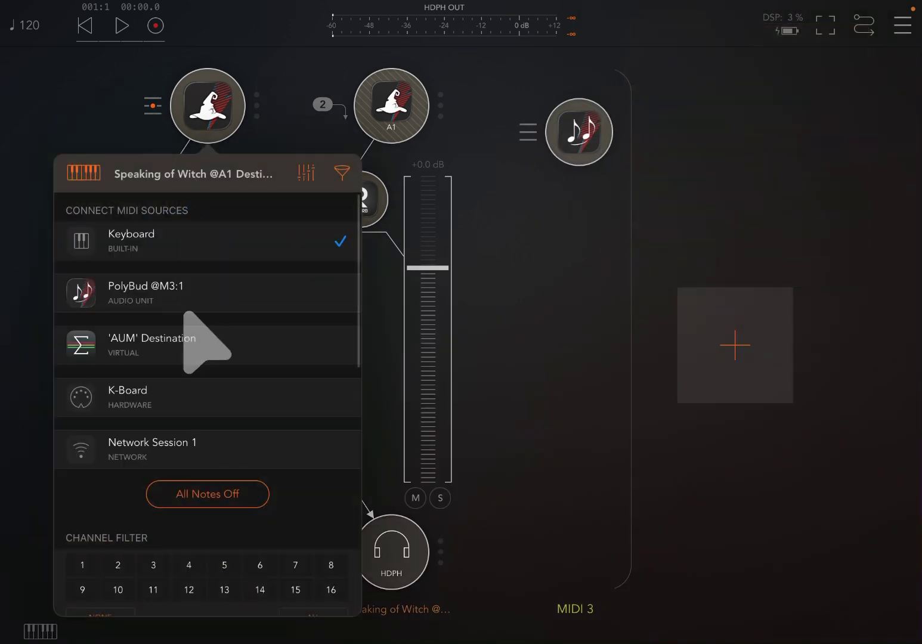
click(201, 292)
click(591, 156)
click(586, 147)
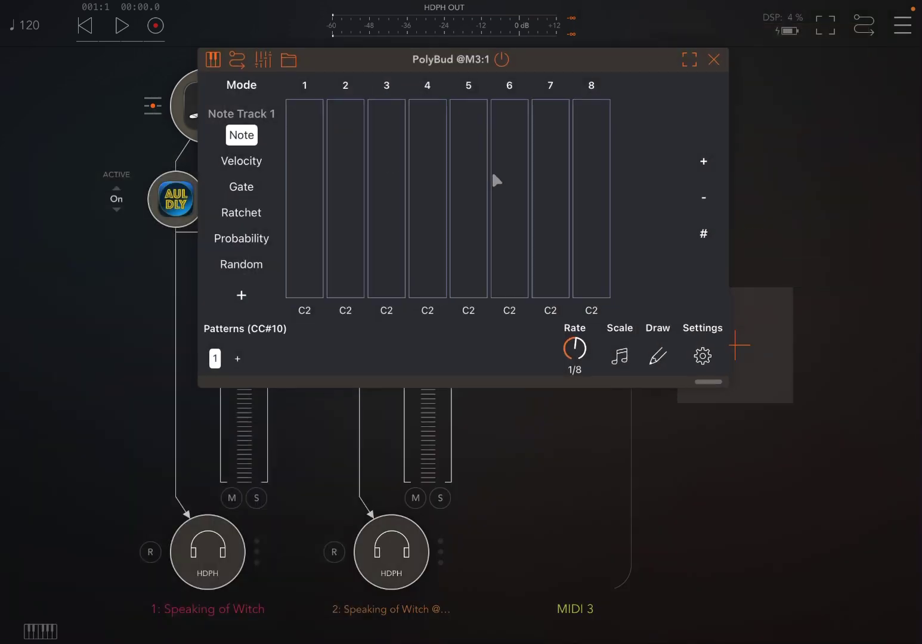
click(121, 26)
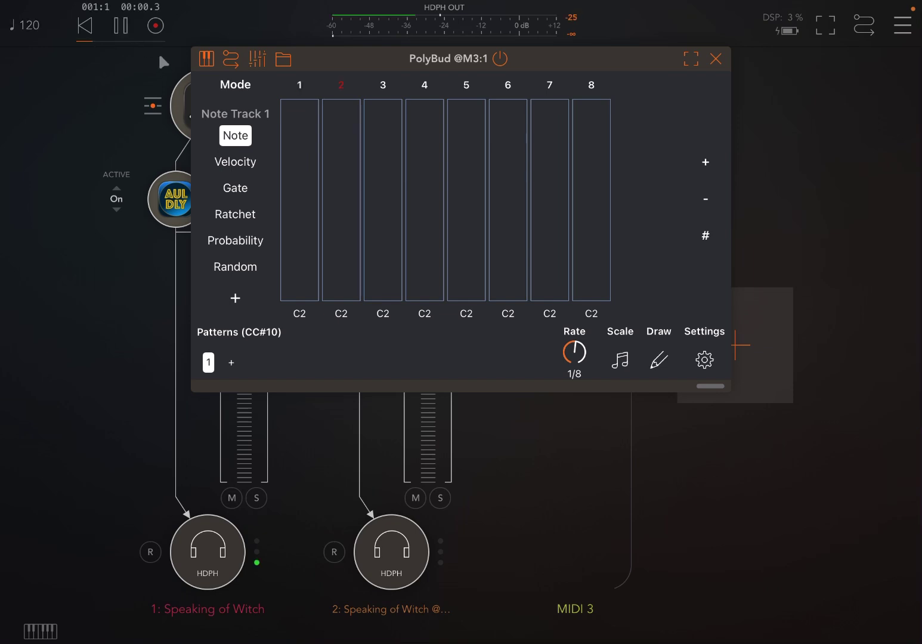
click(121, 26)
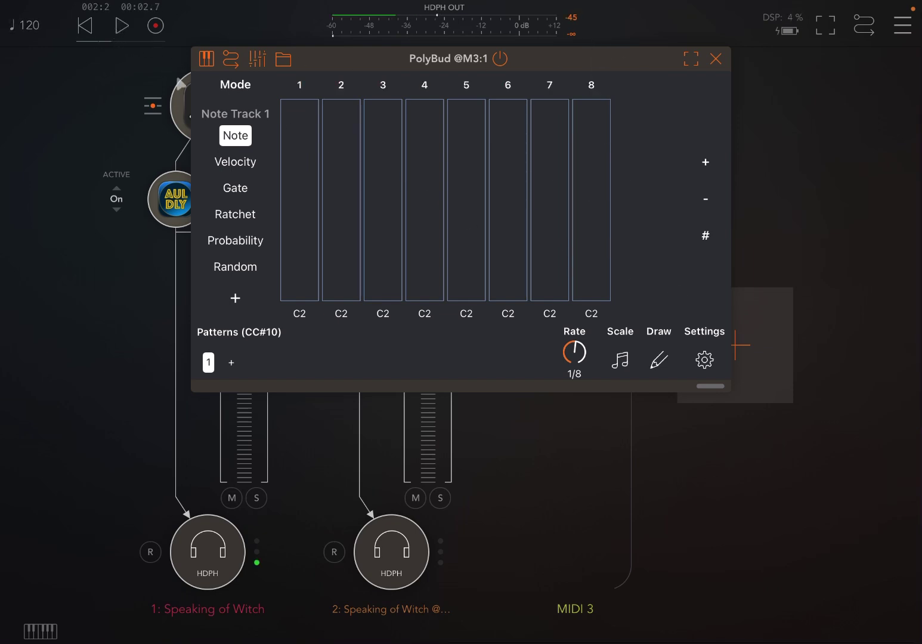
Step: Maximize PolyBud and set Random to 100, 58, 73, 89 and 93% on steps 1–5, 96% on step 7 and 95% on step 8
double_click(600, 57)
click(53, 268)
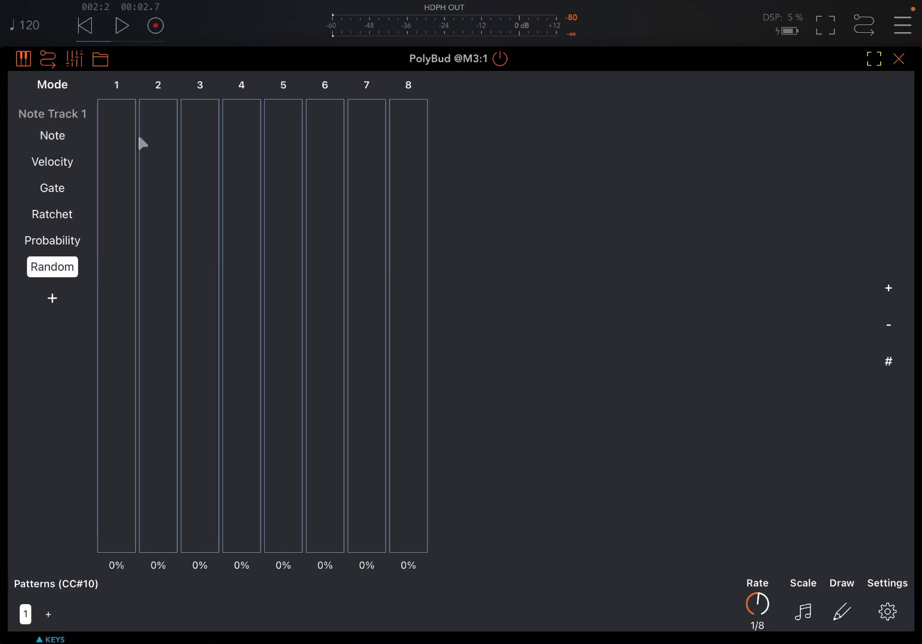
click(117, 101)
click(410, 122)
click(367, 117)
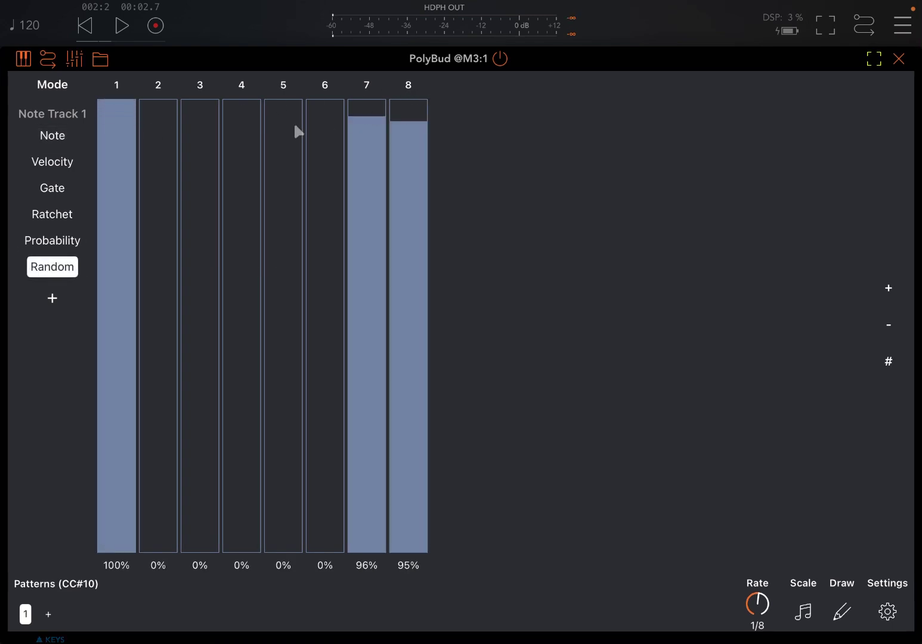
click(285, 127)
click(250, 144)
click(196, 218)
click(164, 287)
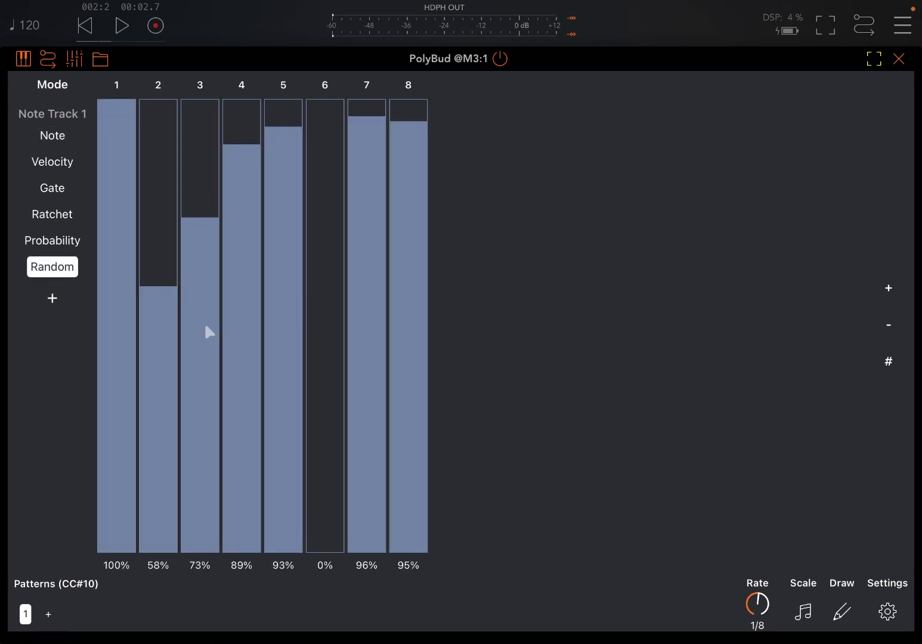
Step: Play the PolyBud sequence, set the Random value of step 6 to 62% during playback, and stop the transport
click(120, 27)
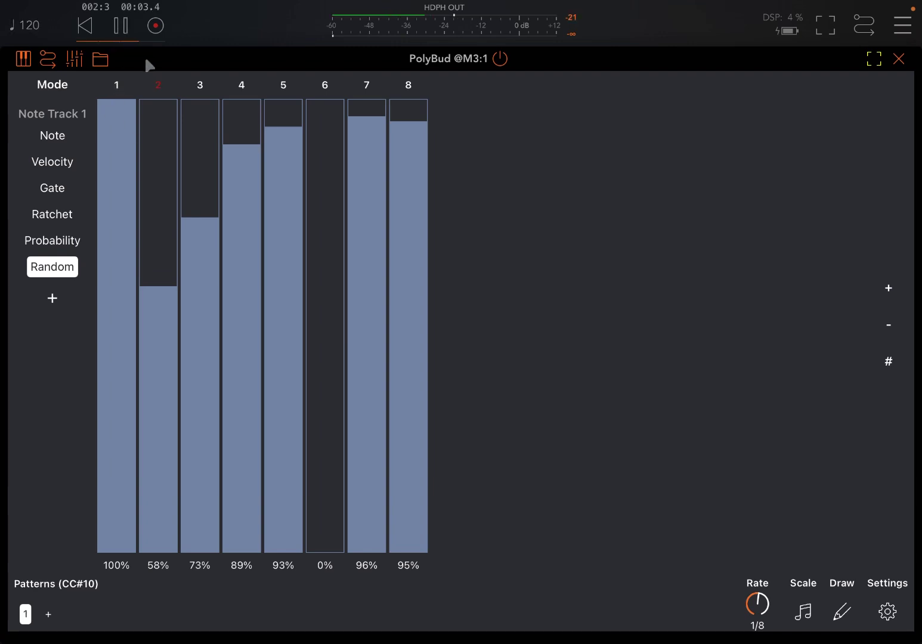
click(334, 272)
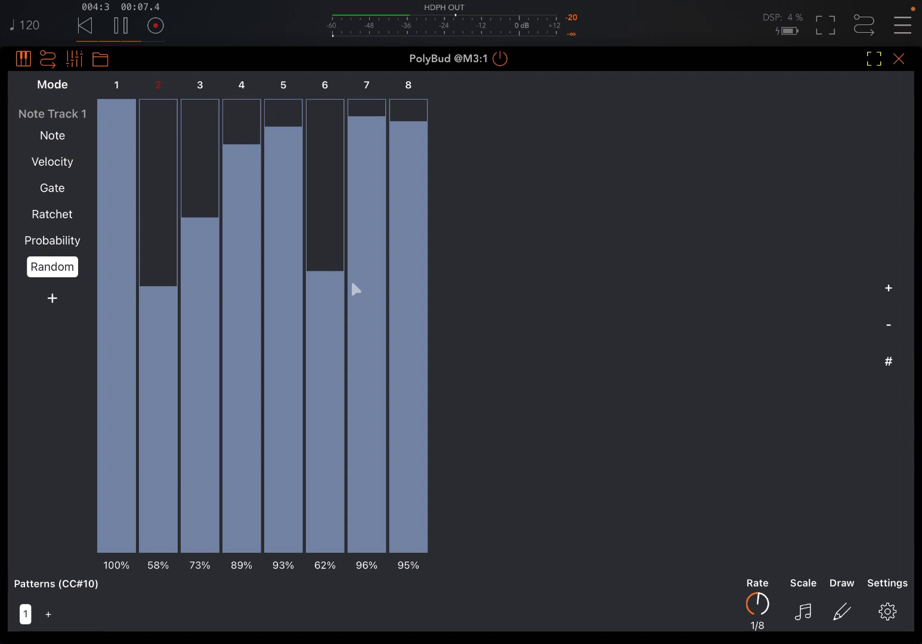
click(119, 26)
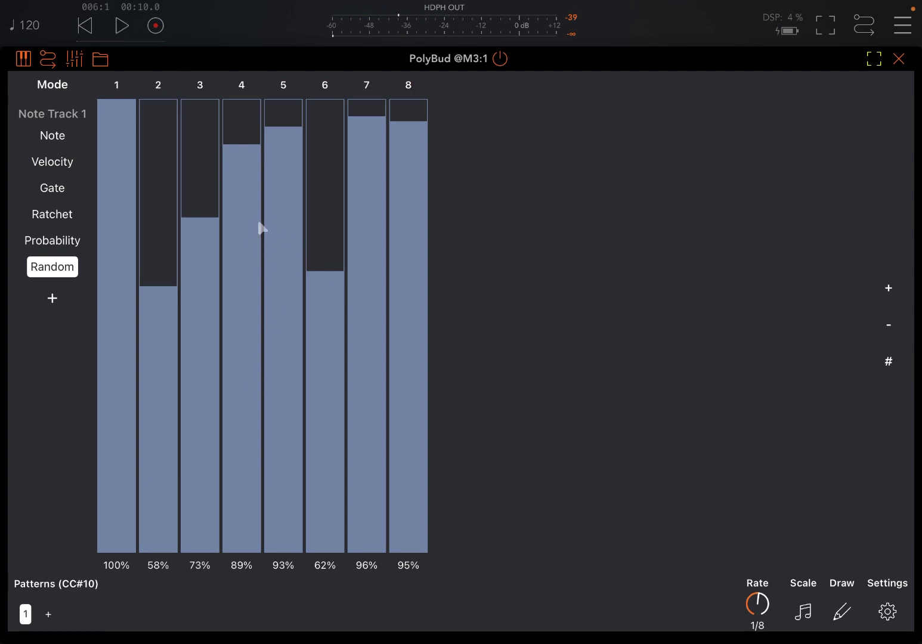
Step: Change the MIDI channel of PolyBud's Note Track 1 so it triggers the Oh pad, and check playback in Speaking of Witch
click(889, 612)
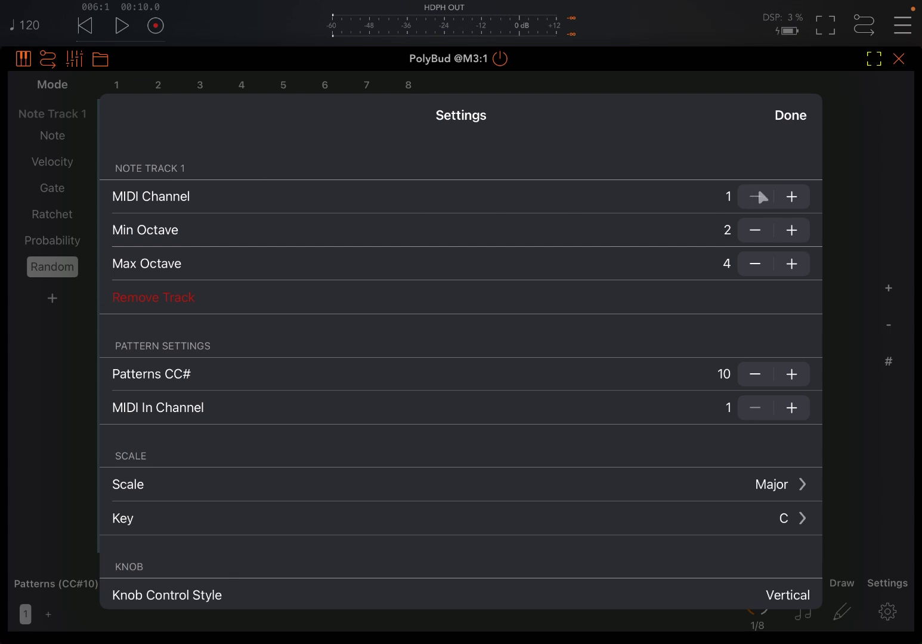
click(790, 115)
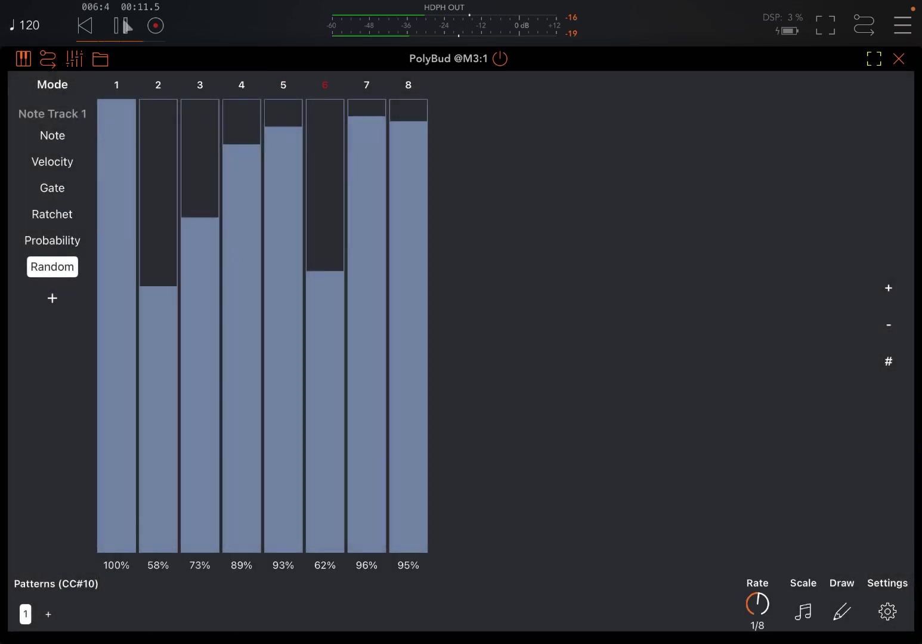
double_click(742, 59)
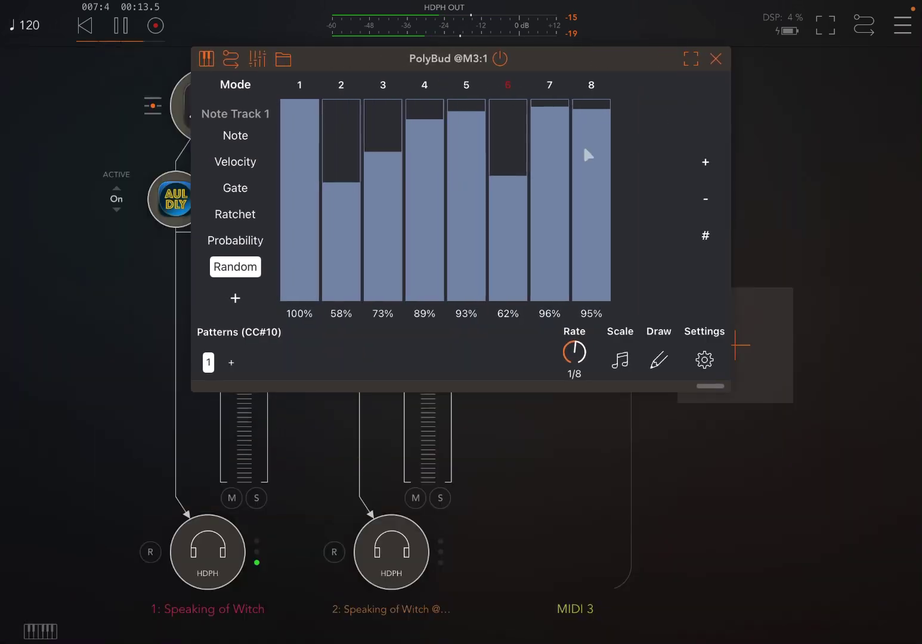
drag(319, 55, 514, 106)
click(211, 111)
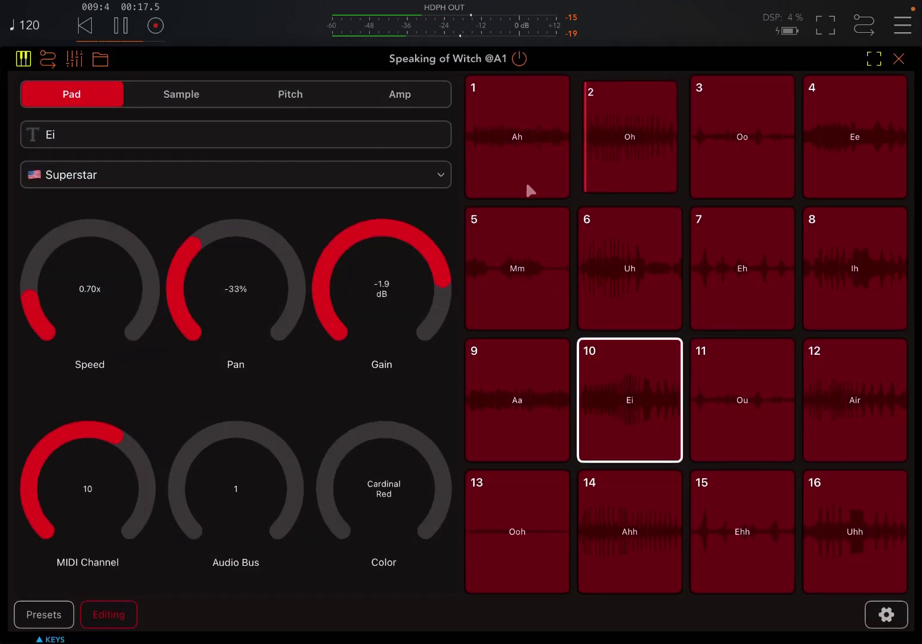
click(120, 26)
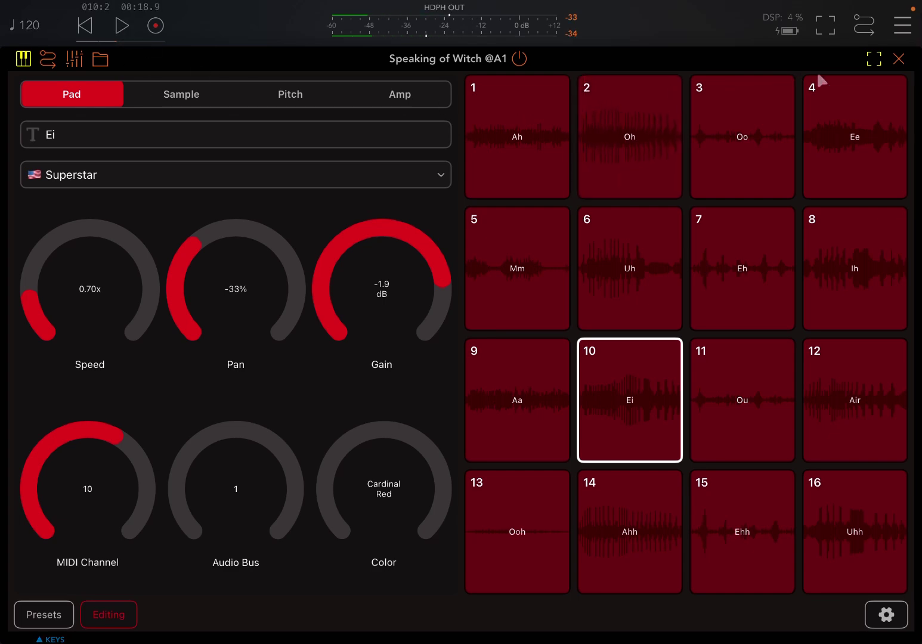
Step: Close the open plugin windows and load a second PolyBud into a new slot below the first, searching for "pol"
click(897, 61)
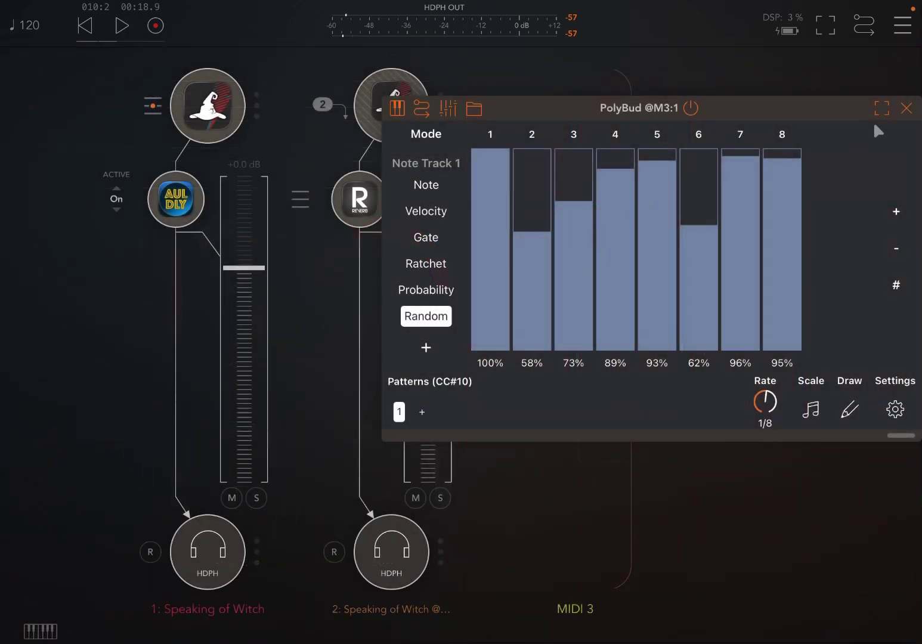
click(906, 109)
click(590, 119)
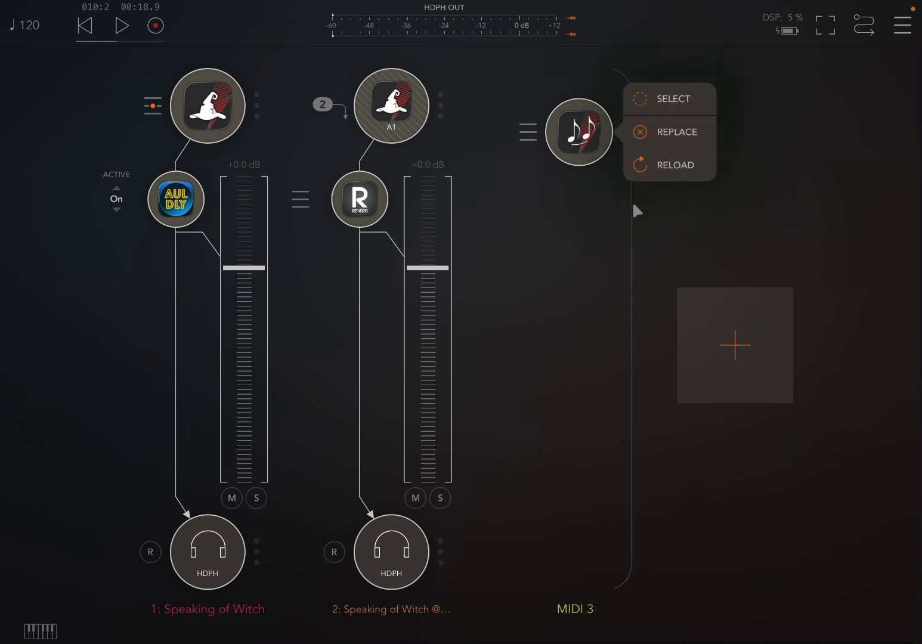
click(574, 222)
click(579, 212)
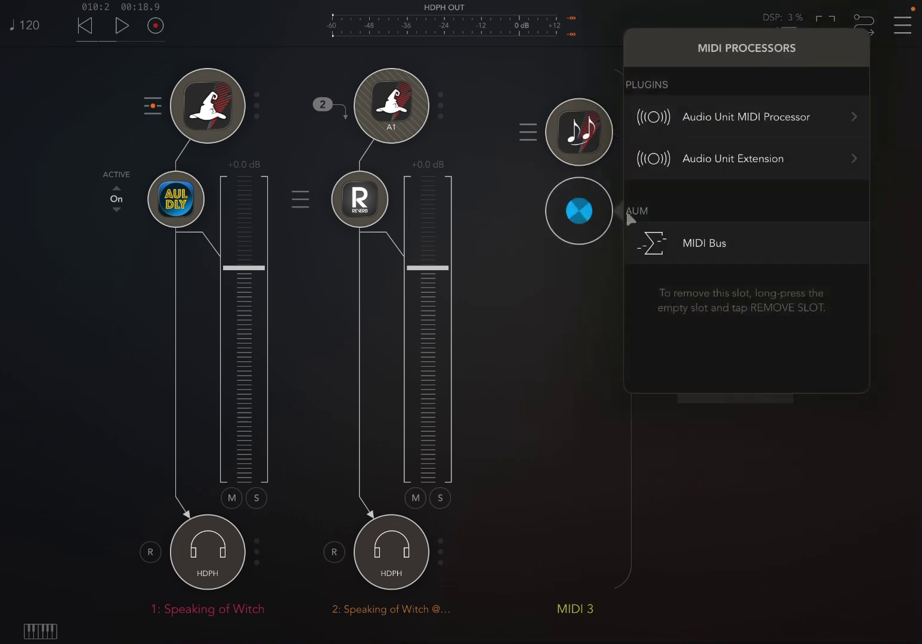
scroll(682, 172, up, 2)
click(679, 86)
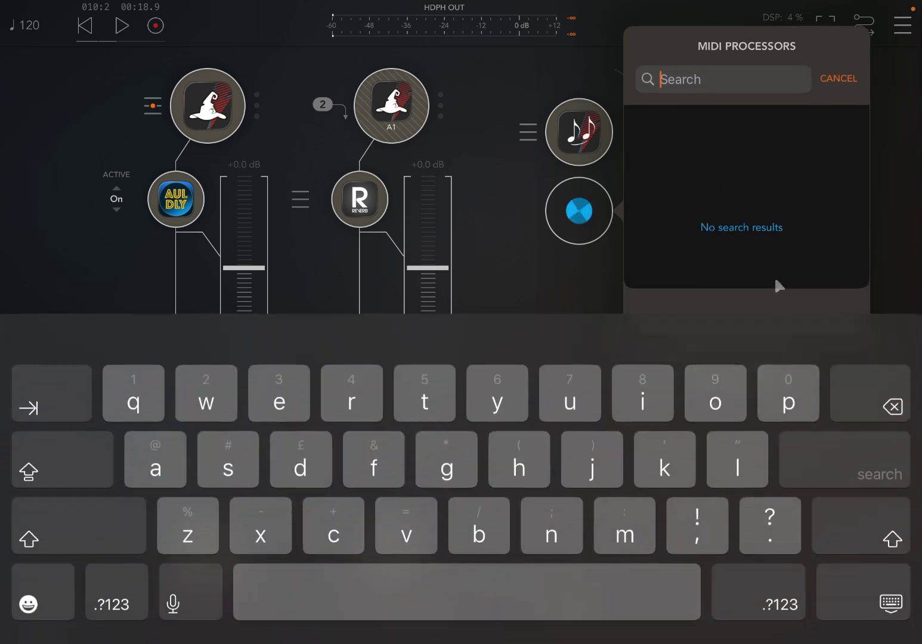
text(pol)
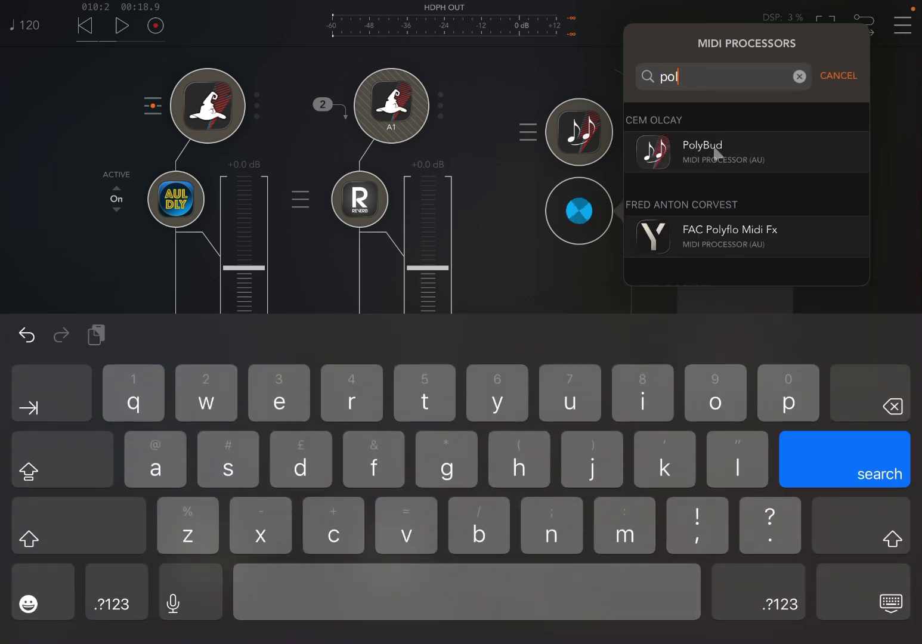
click(716, 152)
Step: Connect the second PolyBud as an additional MIDI source for Speaking of Witch
click(152, 105)
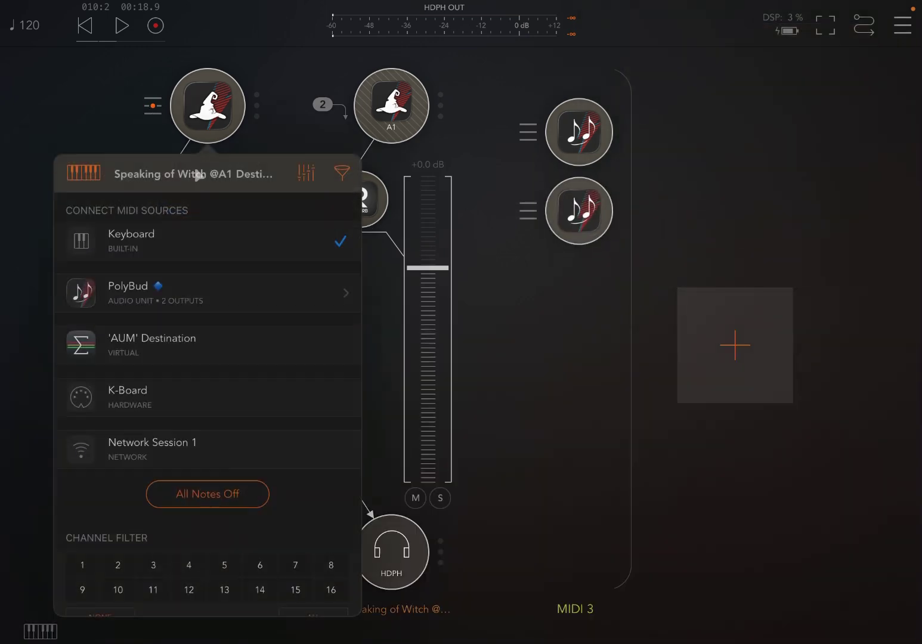
click(243, 286)
click(251, 284)
click(646, 332)
Step: In the second PolyBud, set Random to 79, 52, 63, 68, 77 and 48% on steps 1–6, 62% on step 8, and raise step 7
click(604, 212)
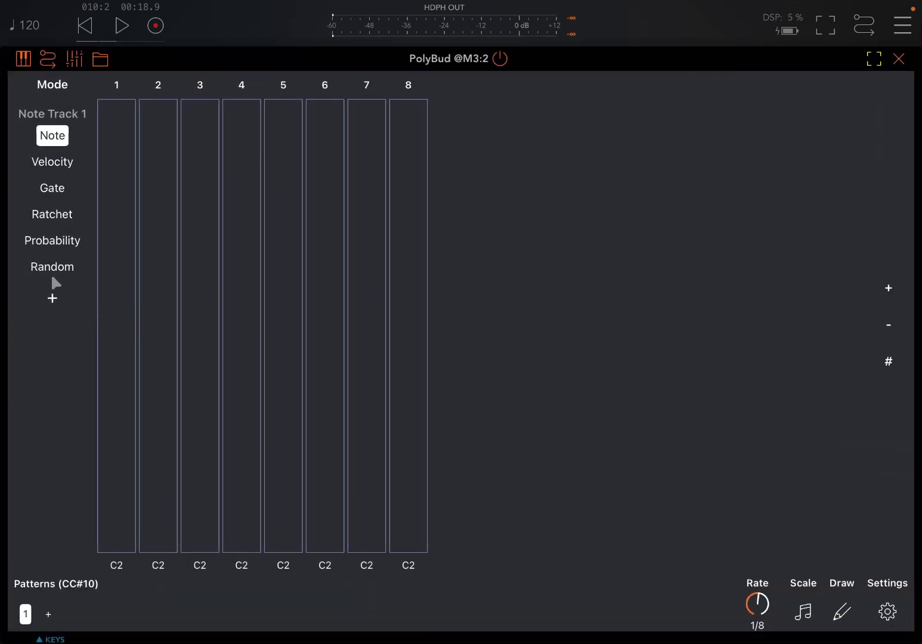
click(54, 269)
click(103, 190)
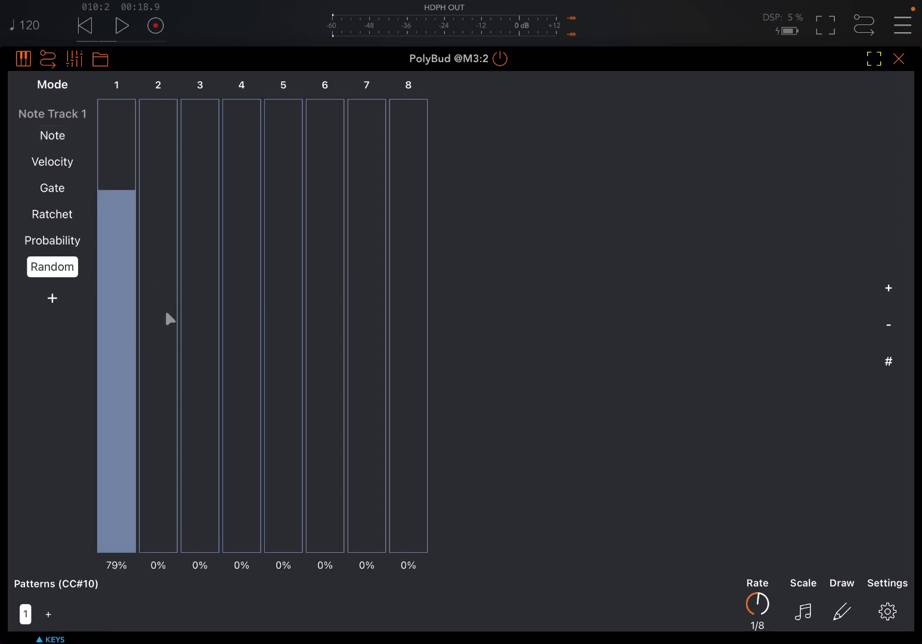
click(165, 313)
click(225, 241)
click(312, 335)
click(393, 268)
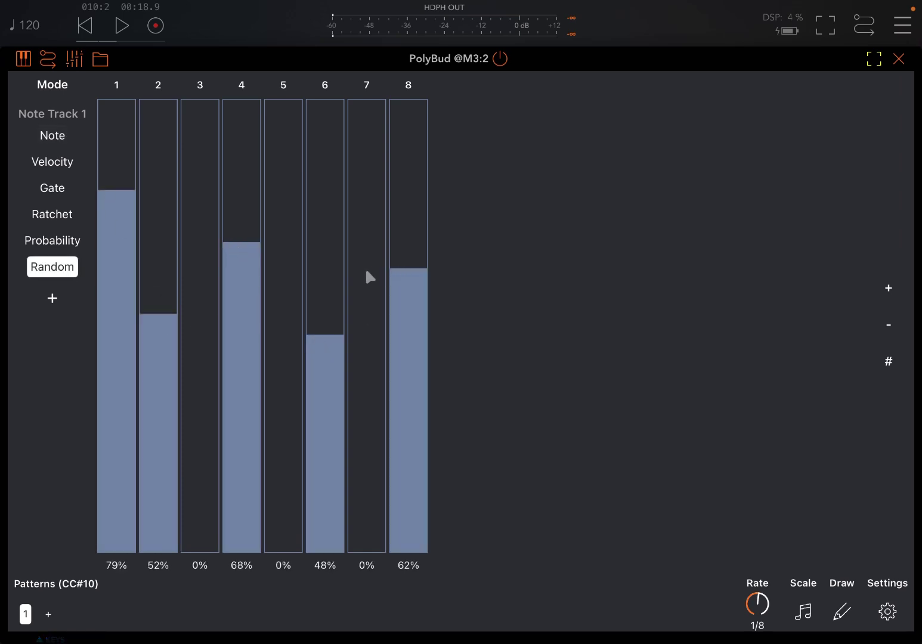
click(293, 202)
click(203, 265)
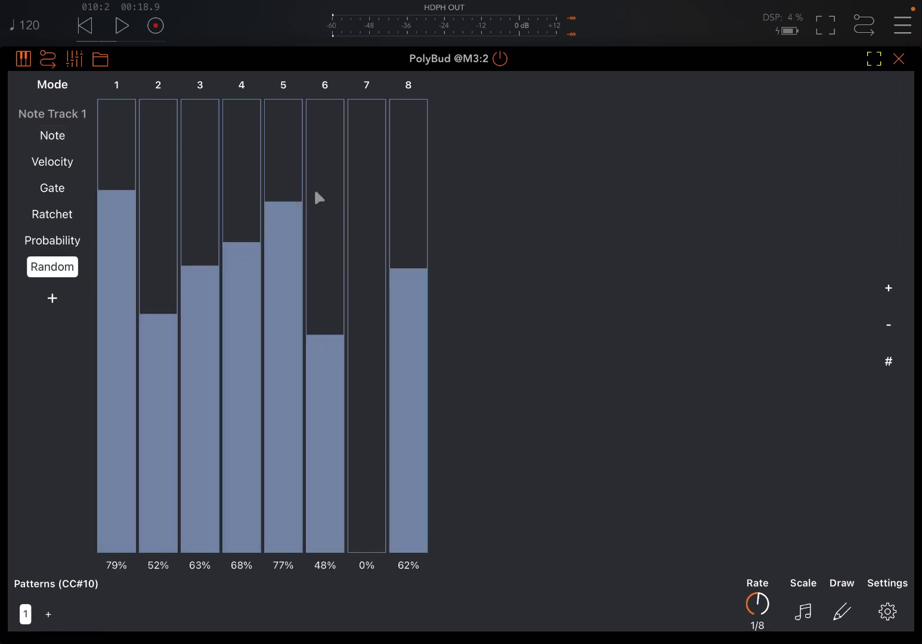
click(353, 161)
Step: Set the second PolyBud's Note Track 1 to MIDI channel 3 and play both sequences with Speaking of Witch open
click(889, 612)
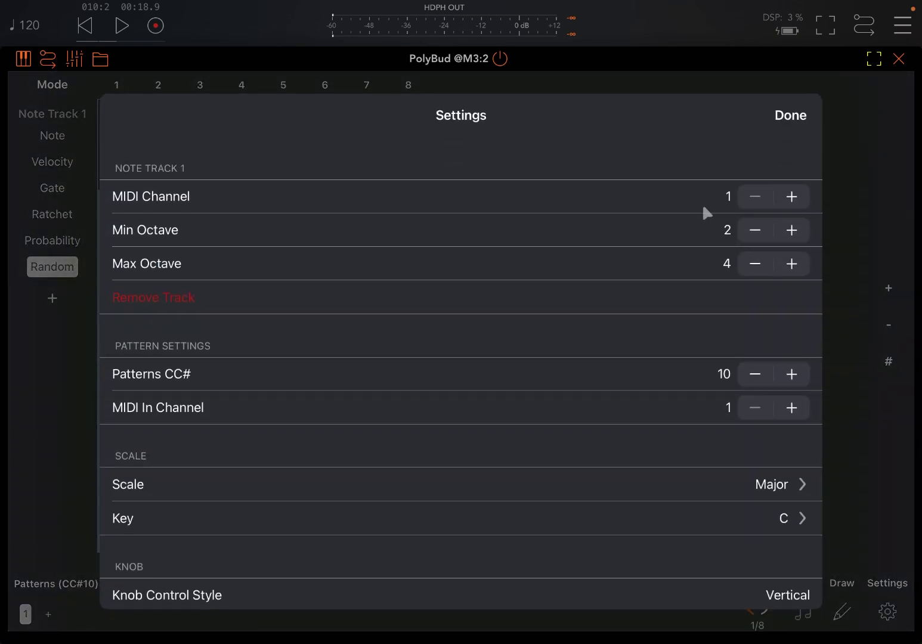
click(784, 126)
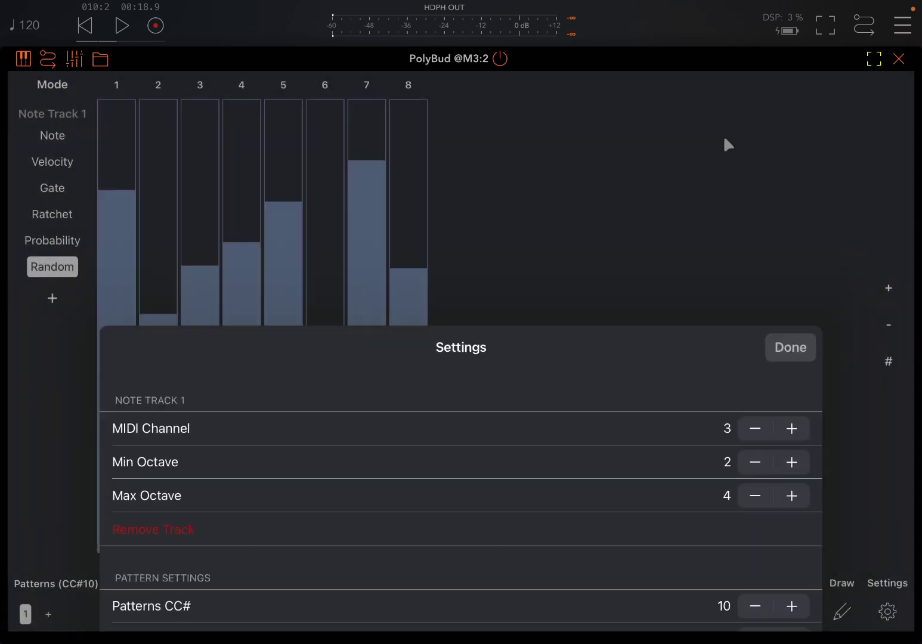
click(898, 59)
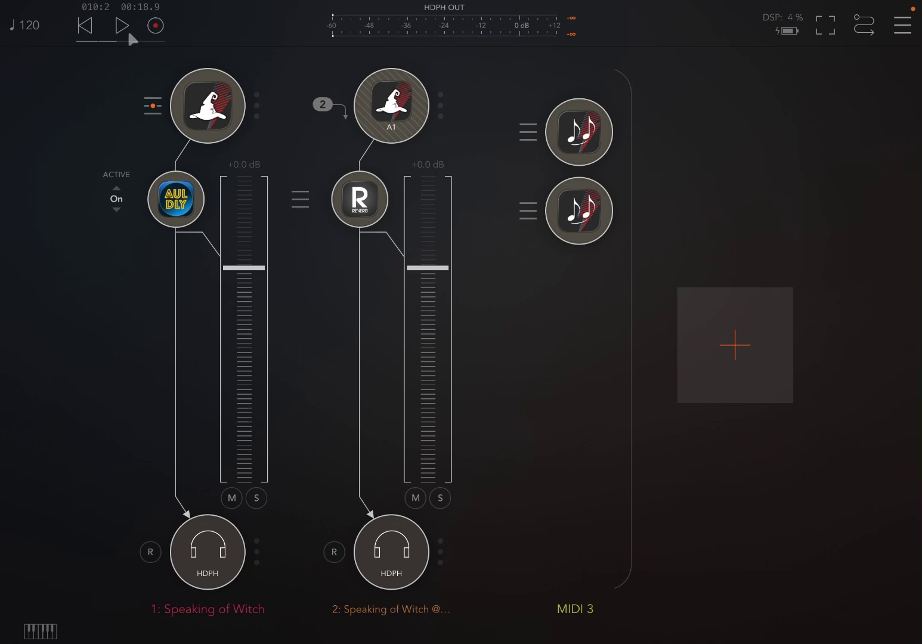
click(206, 108)
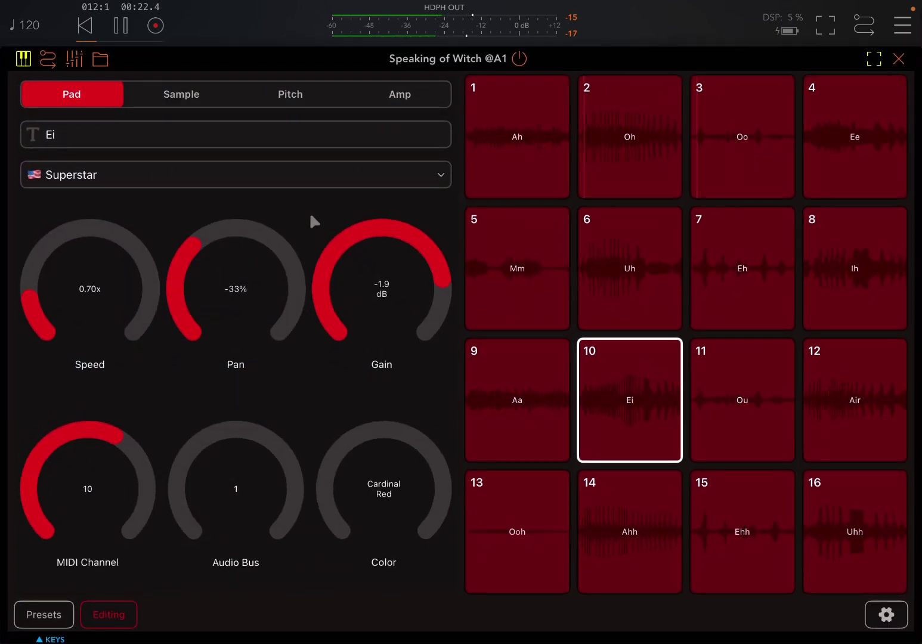
Step: Stop playback and load the Breakbeat Chops factory preset into Speaking of Witch
click(120, 27)
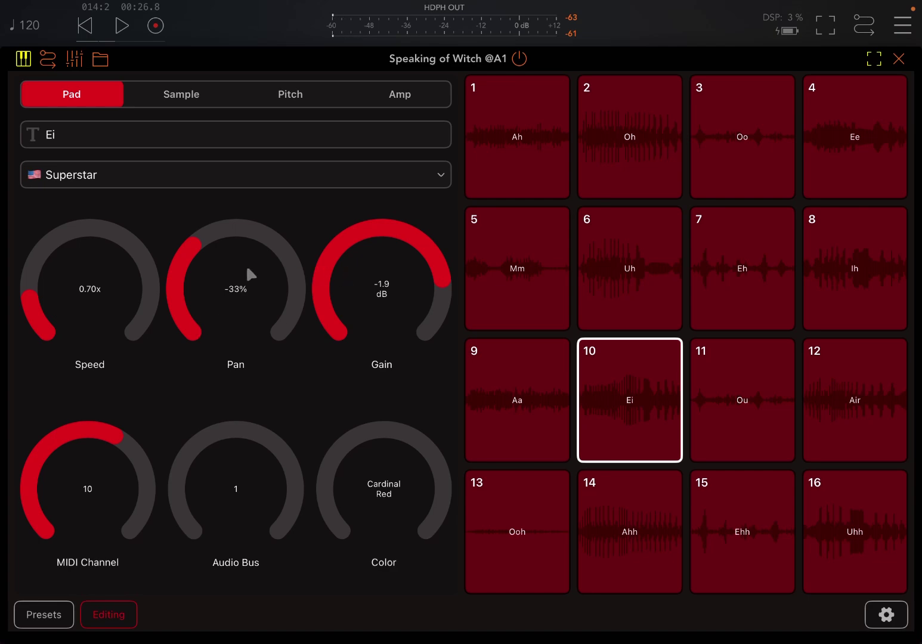
click(384, 463)
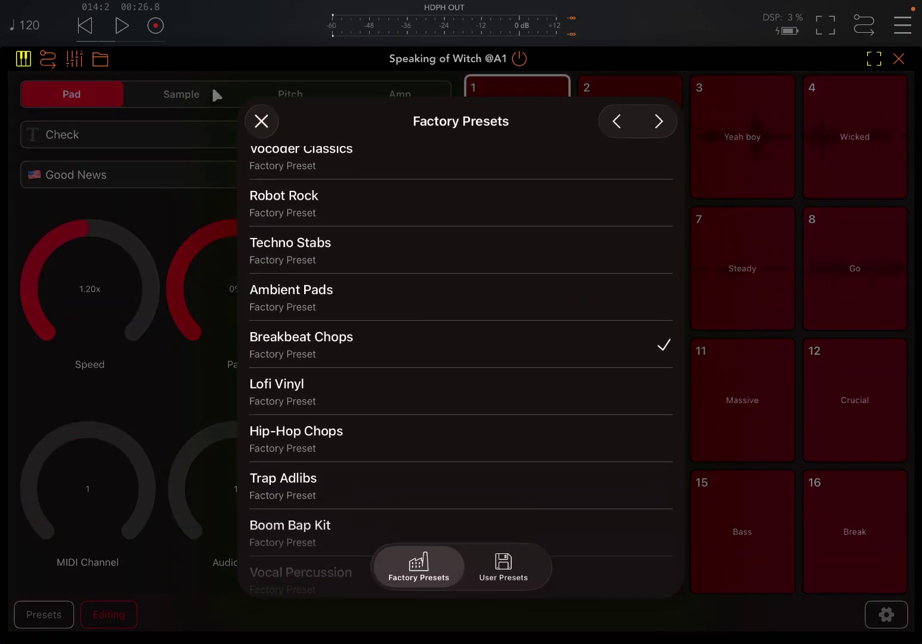
click(260, 119)
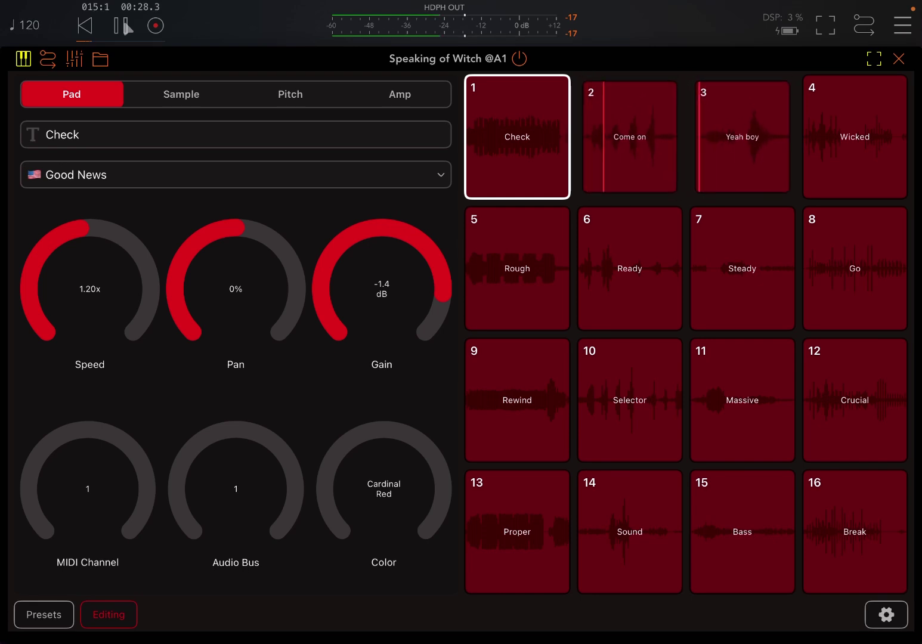
Step: Play the Selector, Sound, Proper, Bass, Massive, Steady and Go pads over the running sequences, and stop playback
click(629, 400)
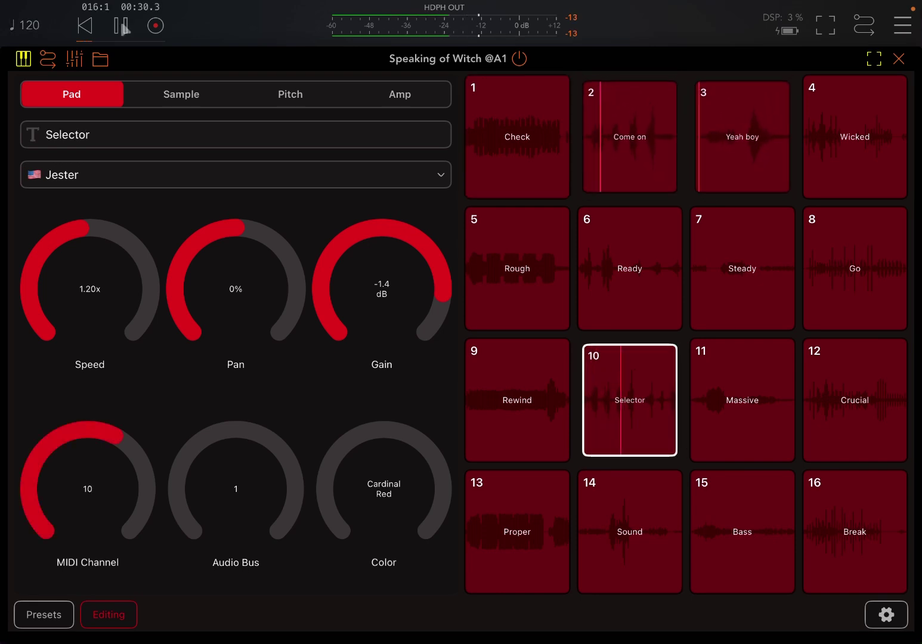
click(630, 532)
click(517, 531)
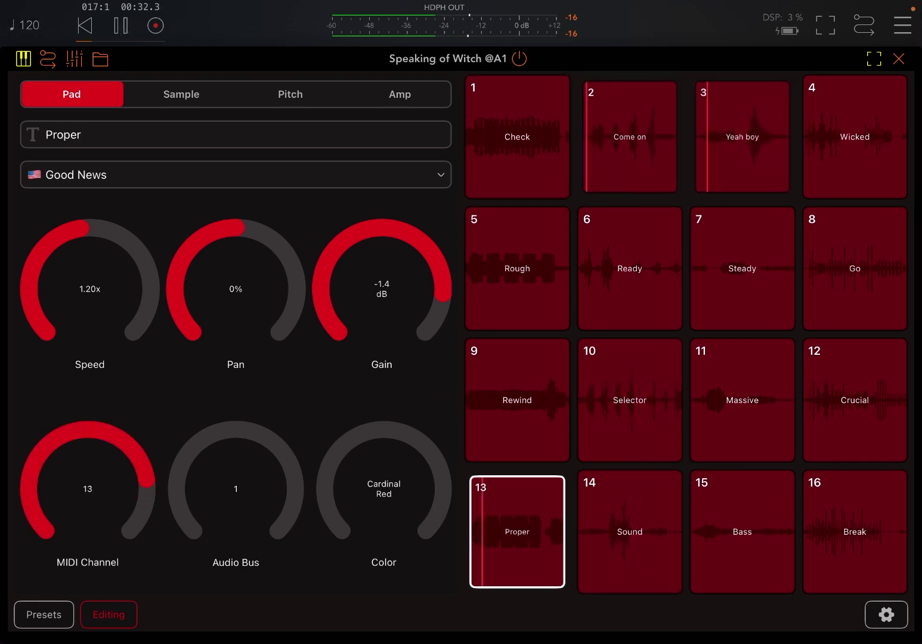
click(743, 531)
click(742, 400)
click(742, 269)
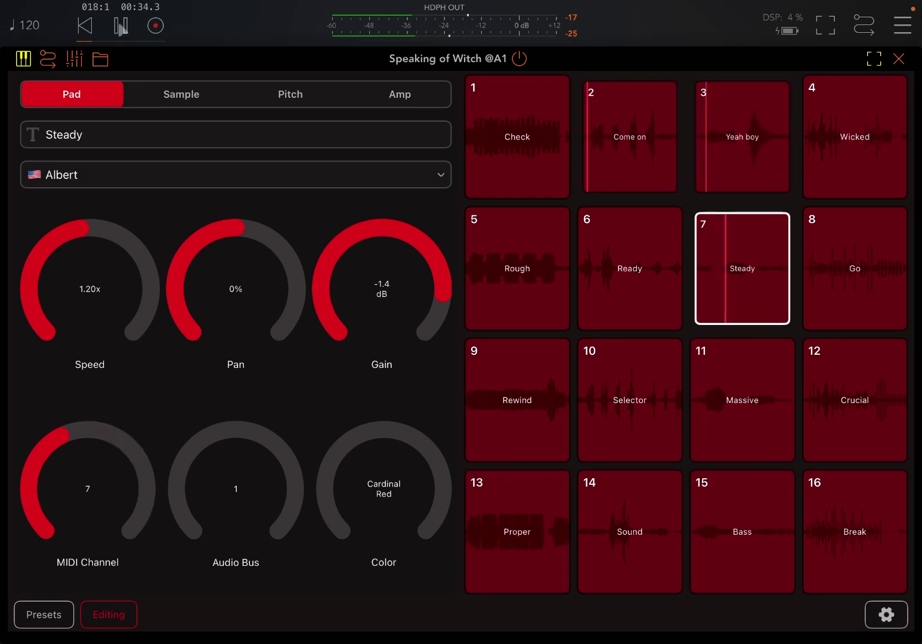
click(854, 269)
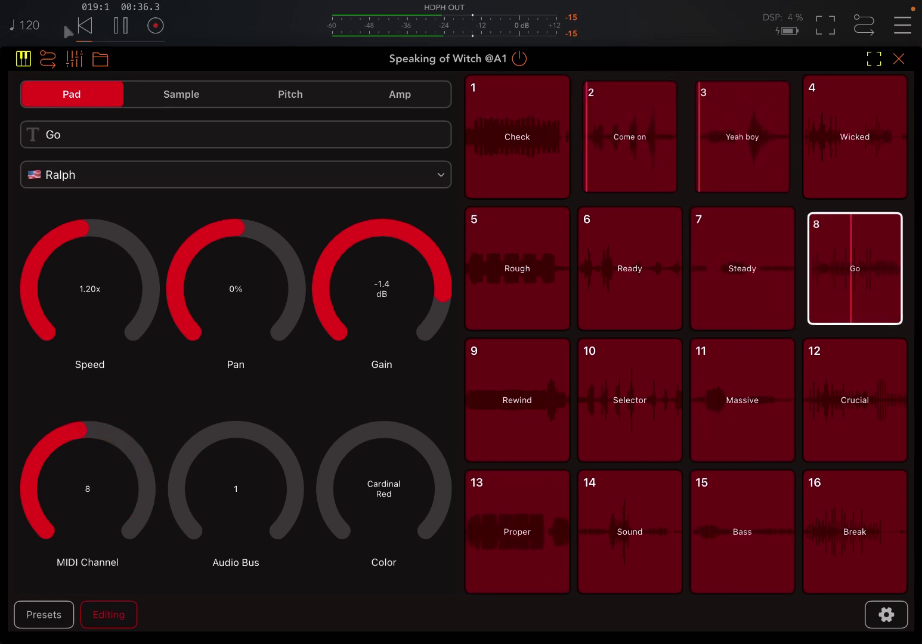
click(120, 27)
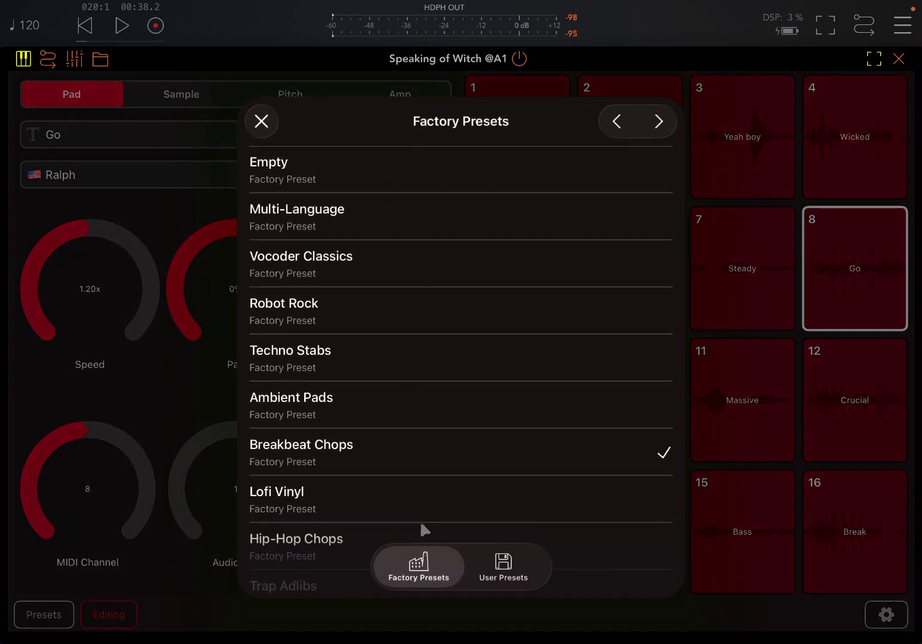
Step: Load the Lofi Vinyl factory preset and audition its Rain, Star, Cloud and Lost pads
click(422, 517)
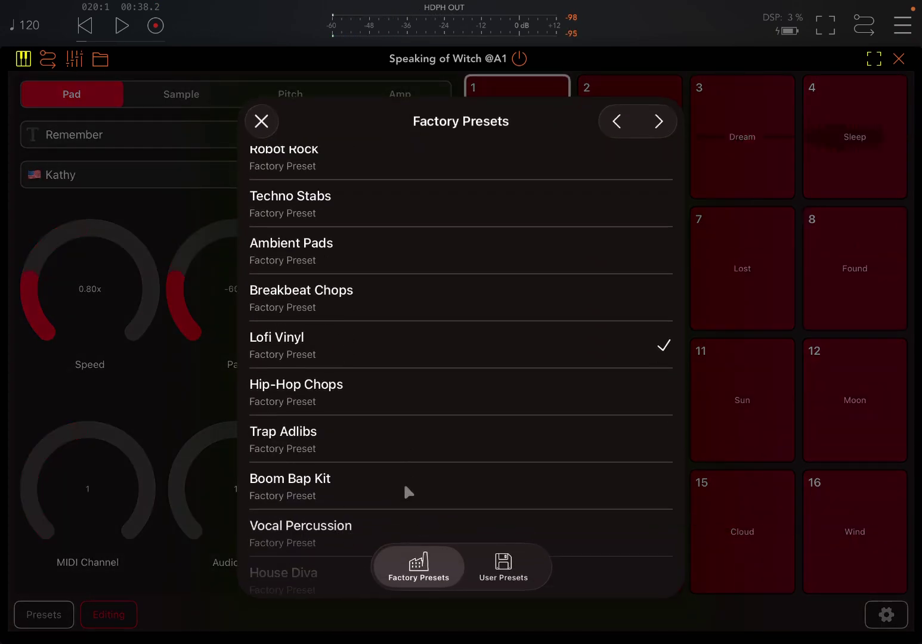
click(254, 121)
click(627, 370)
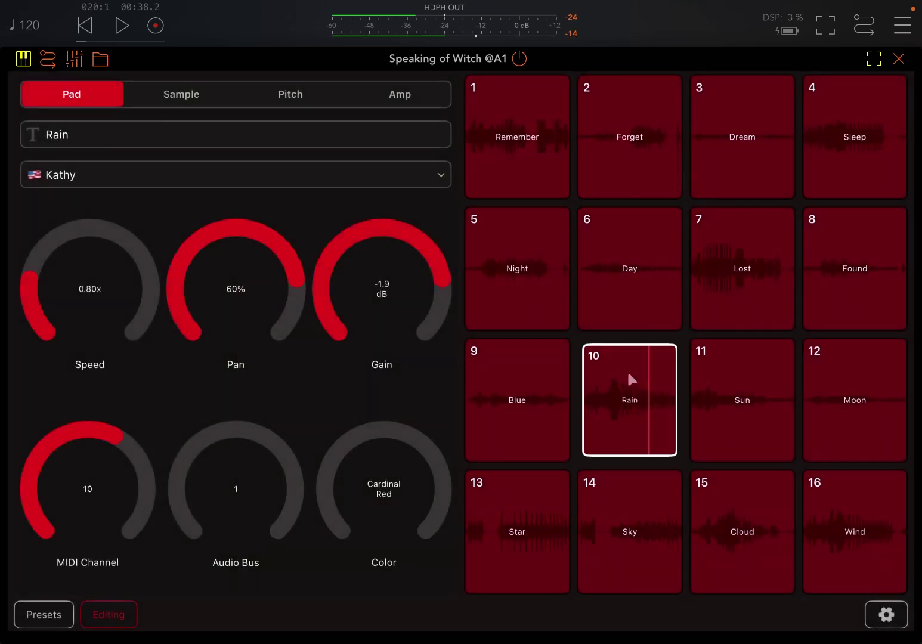
click(517, 531)
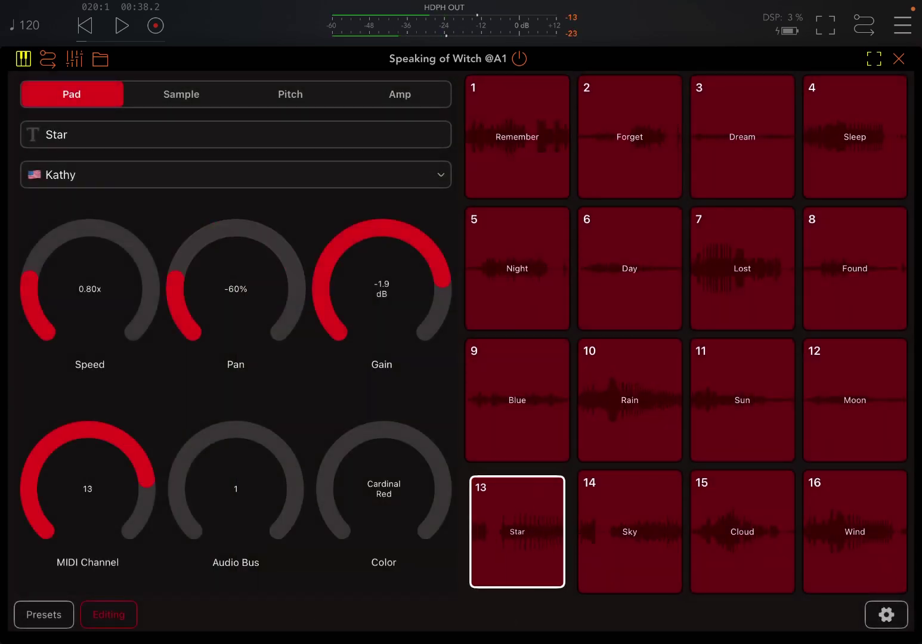
click(742, 532)
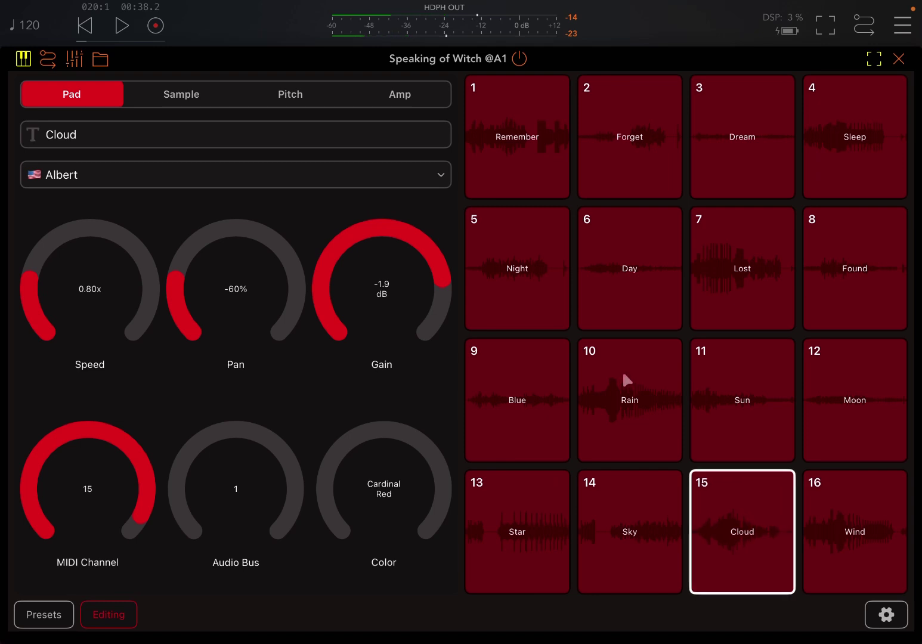
click(742, 531)
click(742, 269)
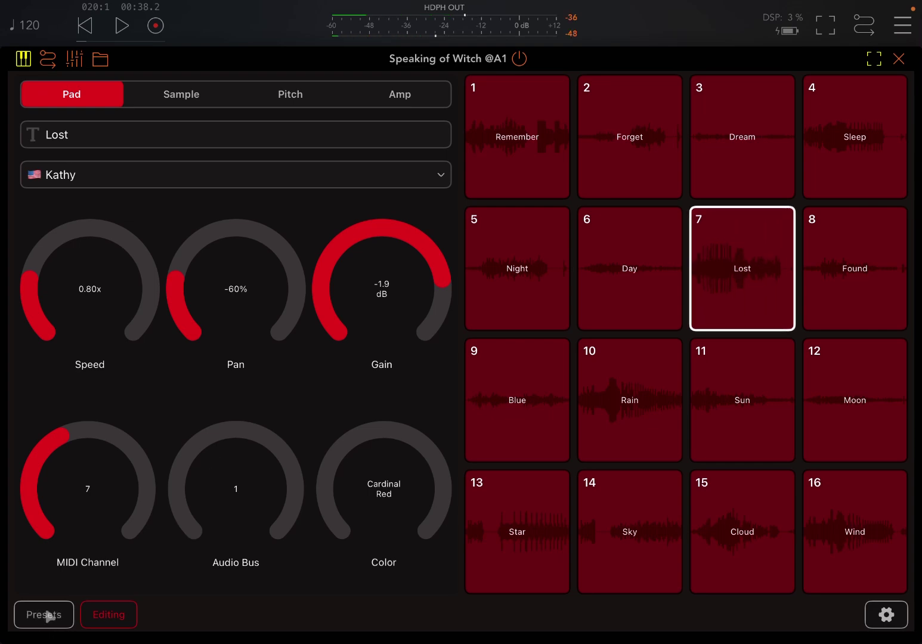
Step: Load the Hip-Hop Chops factory preset into Speaking of Witch
click(44, 614)
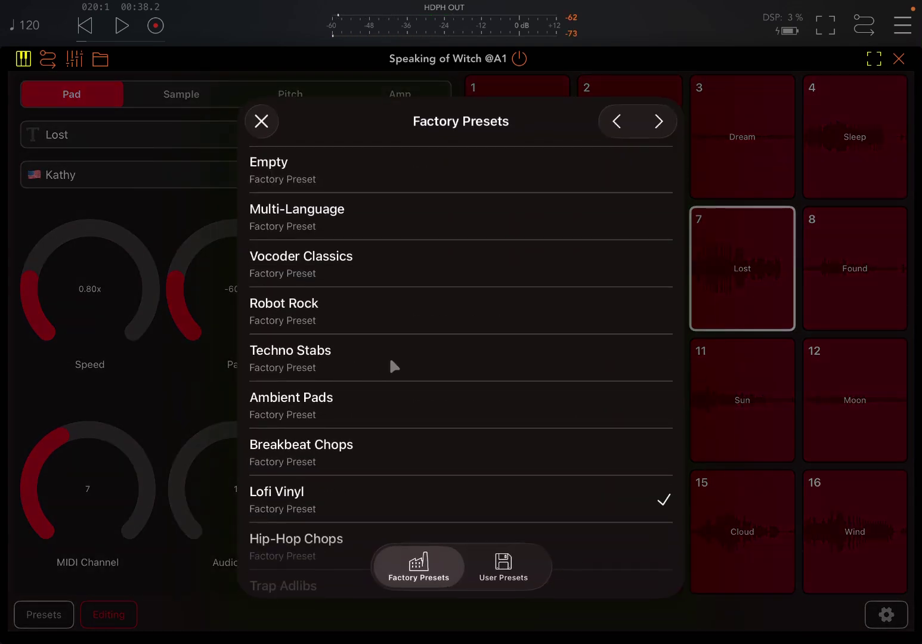
scroll(412, 366, down, 5)
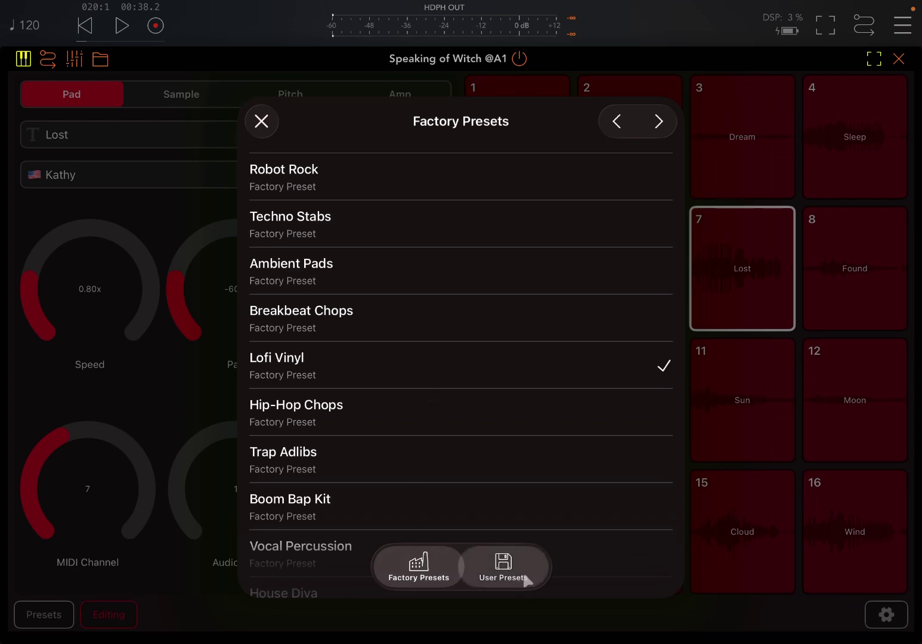
click(517, 411)
scroll(501, 414, down, 2)
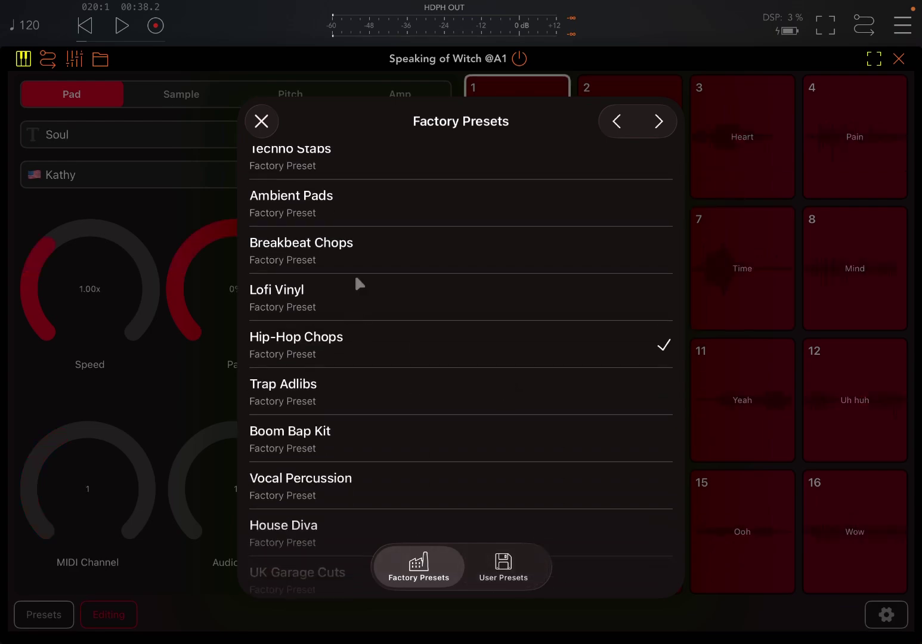
click(261, 122)
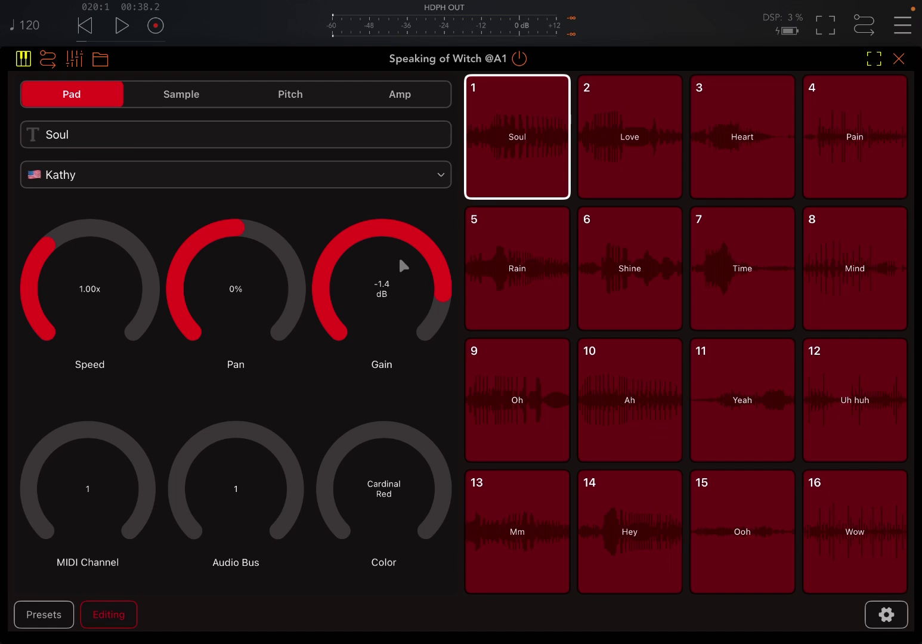
Step: Audition the Hip-Hop Chops pads by hand with the transport stopped, from Rain, Time and Shine through to Mm
click(517, 268)
click(743, 268)
click(630, 269)
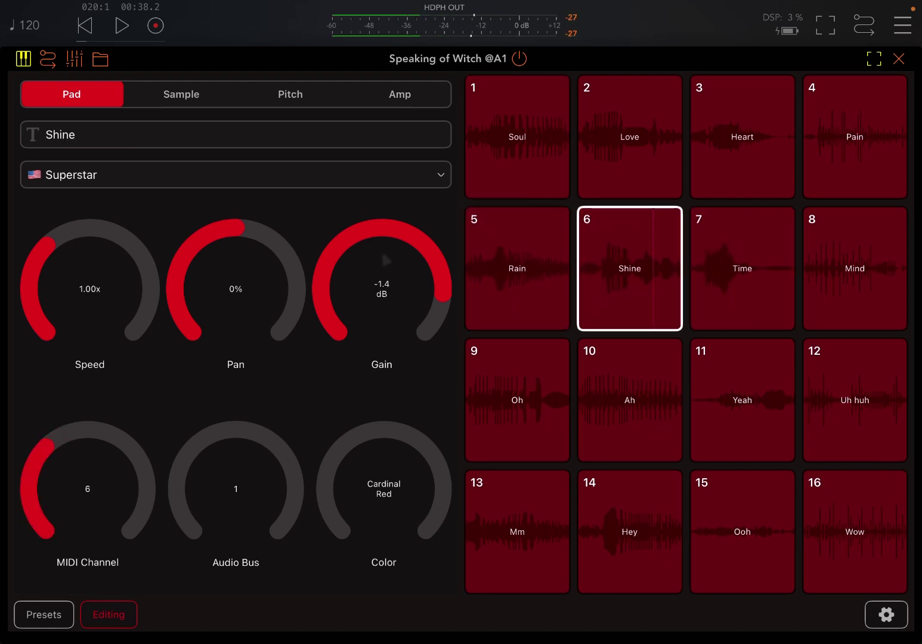
click(518, 401)
click(518, 400)
click(855, 269)
click(855, 136)
click(742, 137)
click(629, 401)
click(742, 400)
click(855, 401)
click(630, 532)
click(630, 268)
click(629, 137)
click(517, 137)
click(855, 268)
click(742, 400)
click(517, 400)
click(742, 137)
click(630, 268)
click(630, 532)
click(517, 531)
click(517, 531)
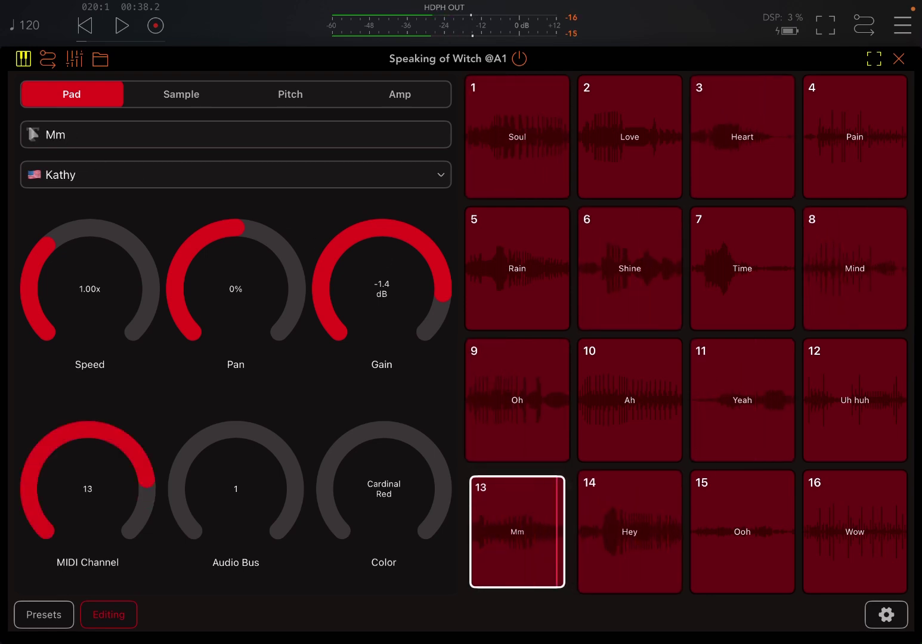
Step: Start the sequences, play the Hip-Hop Chops pads of rows two to four over them, and stop playback
click(122, 25)
click(517, 400)
click(855, 269)
click(742, 401)
click(629, 400)
click(629, 269)
click(629, 532)
click(517, 532)
click(855, 531)
click(742, 532)
click(517, 400)
click(855, 401)
click(742, 401)
click(518, 269)
click(854, 268)
click(742, 268)
click(629, 268)
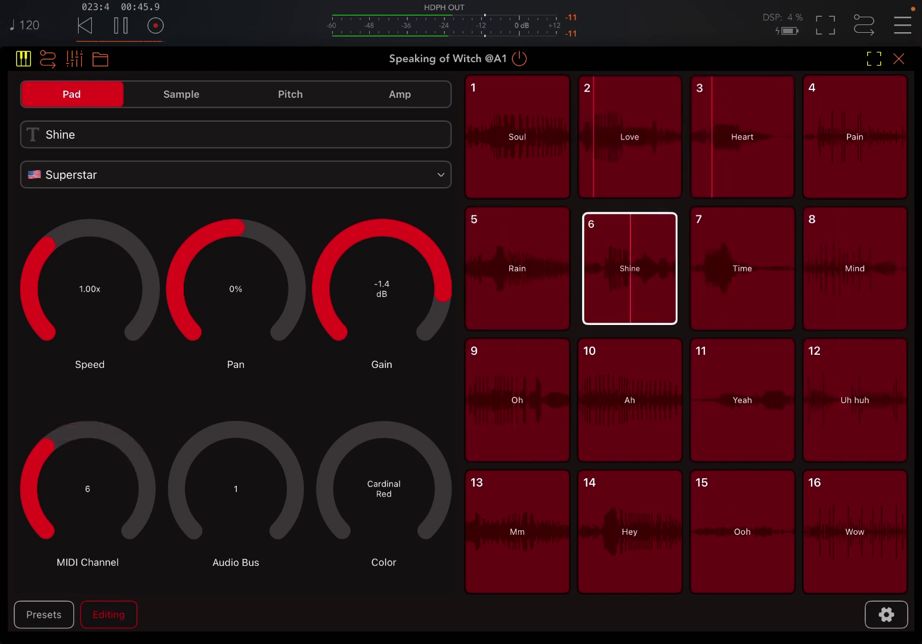
click(124, 26)
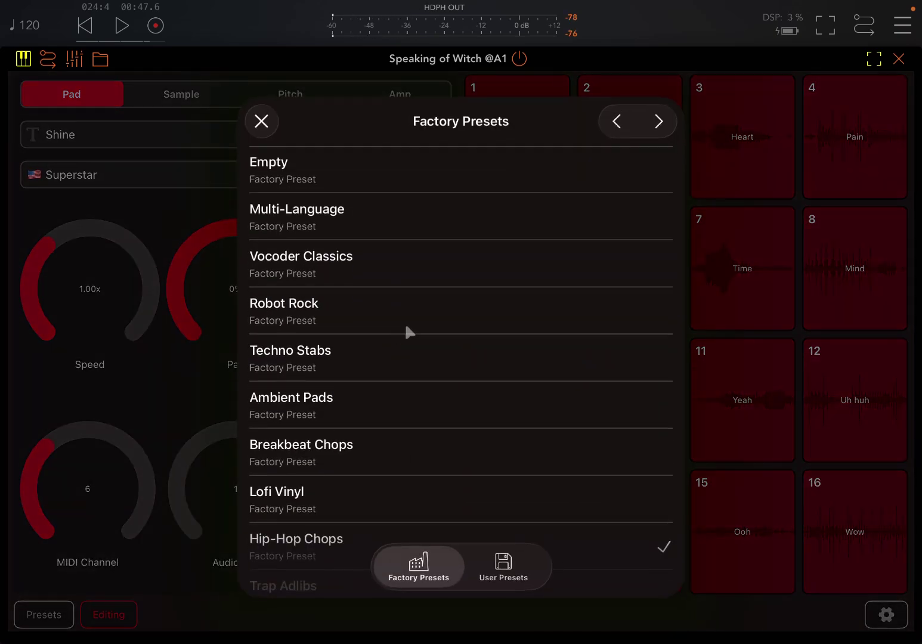
Step: Load the Boom Bap Kit factory preset and audition its pads, including Dum
scroll(414, 320, down, 5)
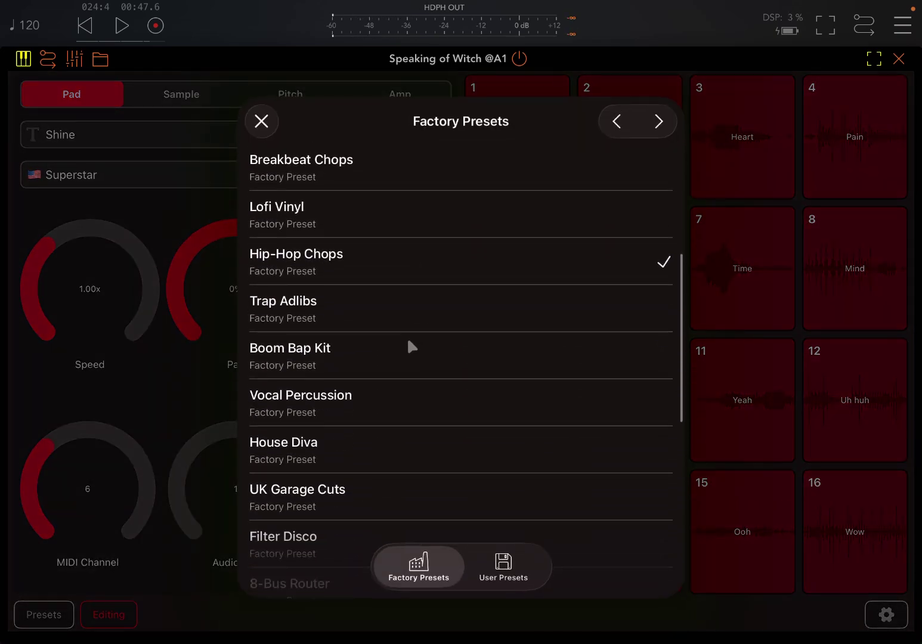
click(408, 349)
click(262, 121)
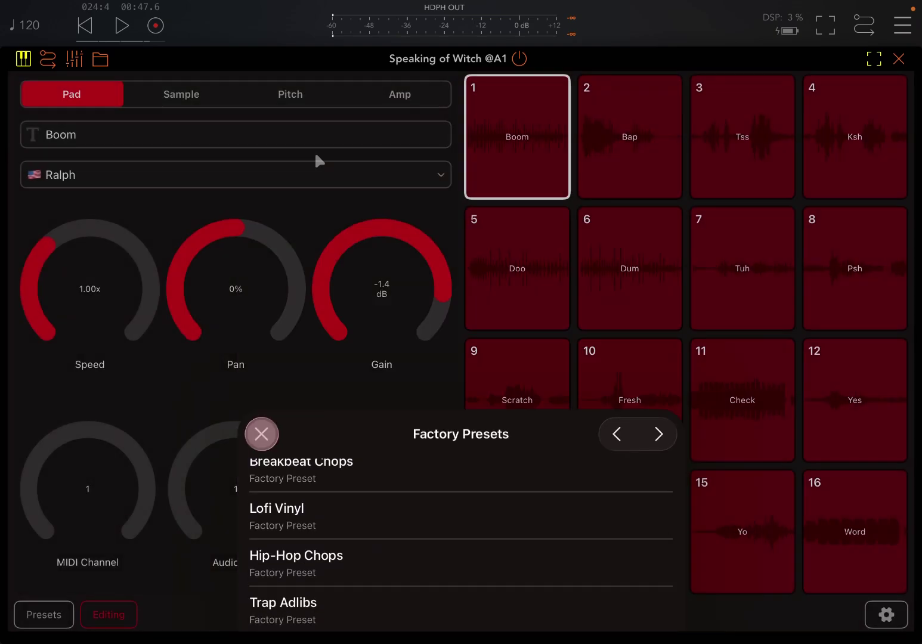
click(656, 243)
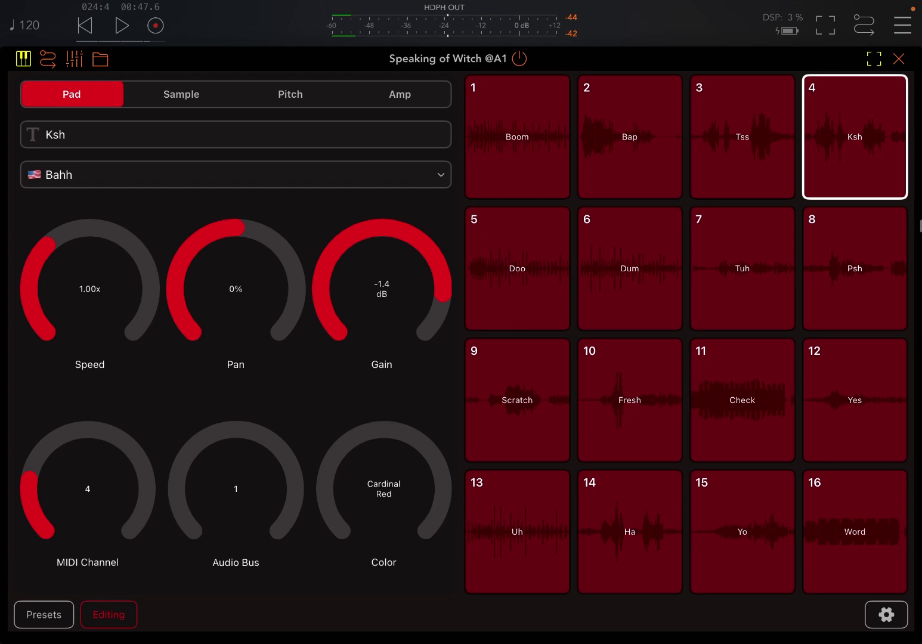
Step: Close Speaking of Witch and add a new audio channel with Hammerhead as its source, searching for "hamm"
click(898, 58)
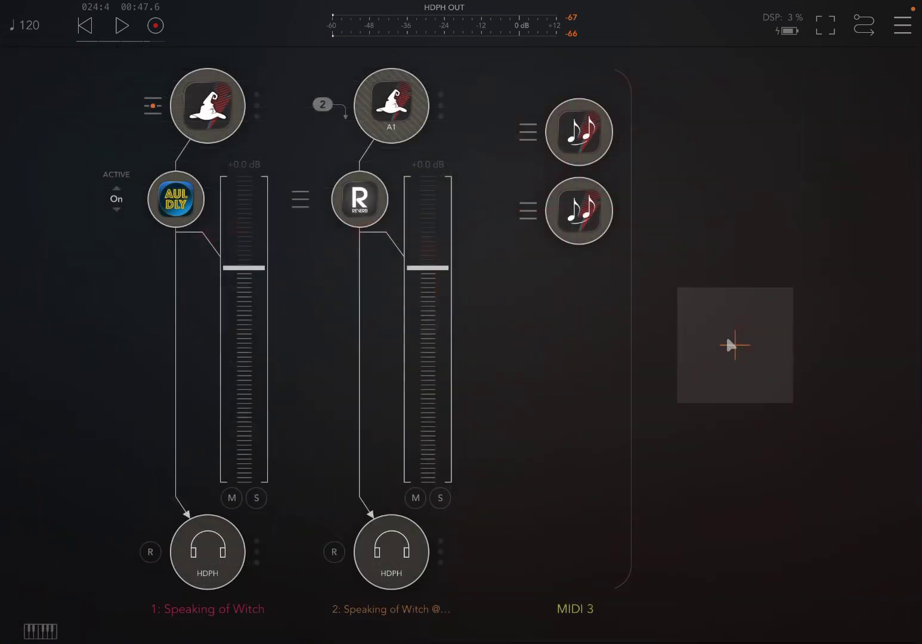
click(732, 344)
click(731, 304)
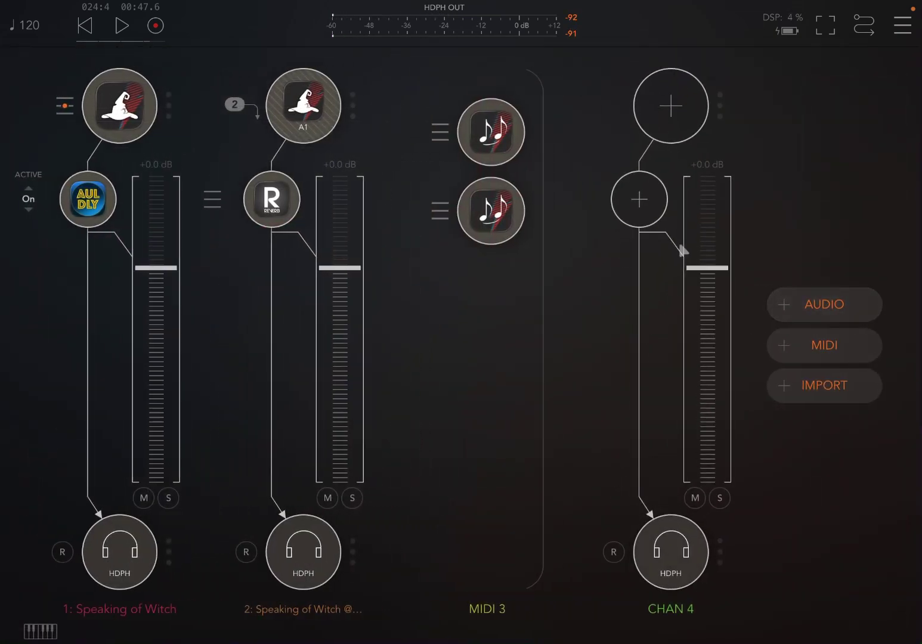
click(671, 106)
scroll(617, 128, up, 2)
click(453, 76)
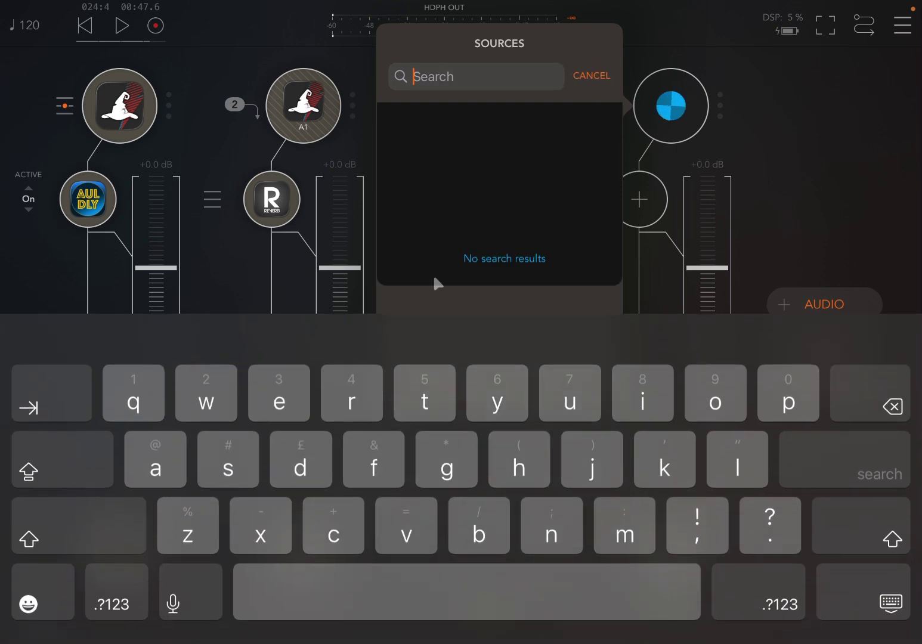
text(hamm)
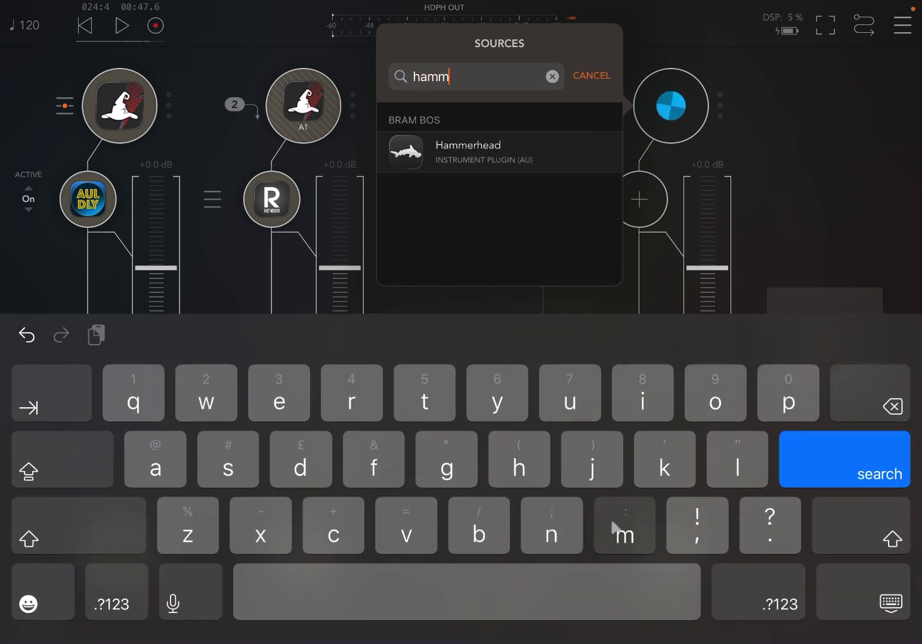
click(513, 155)
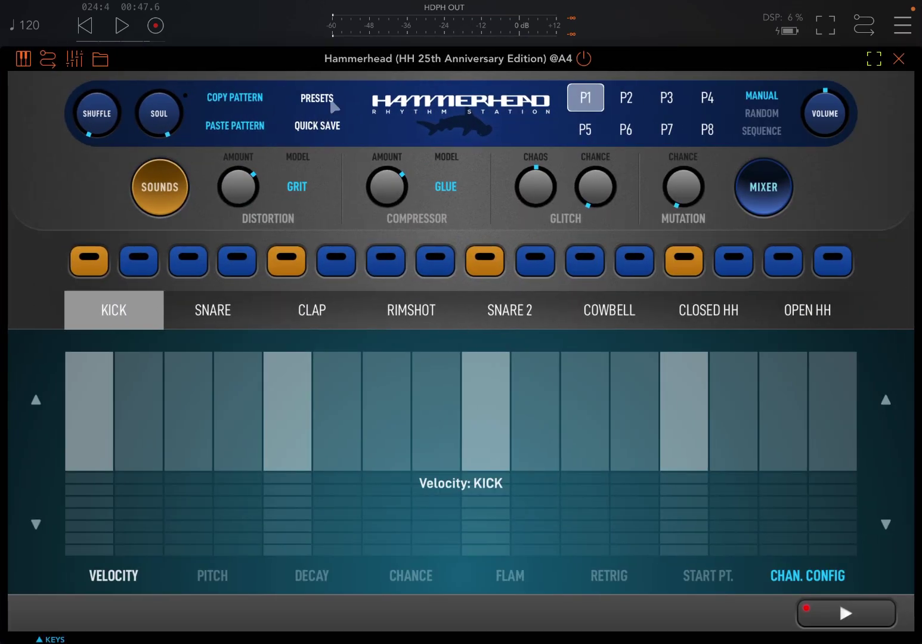
Step: Load Hammerhead's Beach Party factory preset and lower its volume
click(335, 106)
click(271, 136)
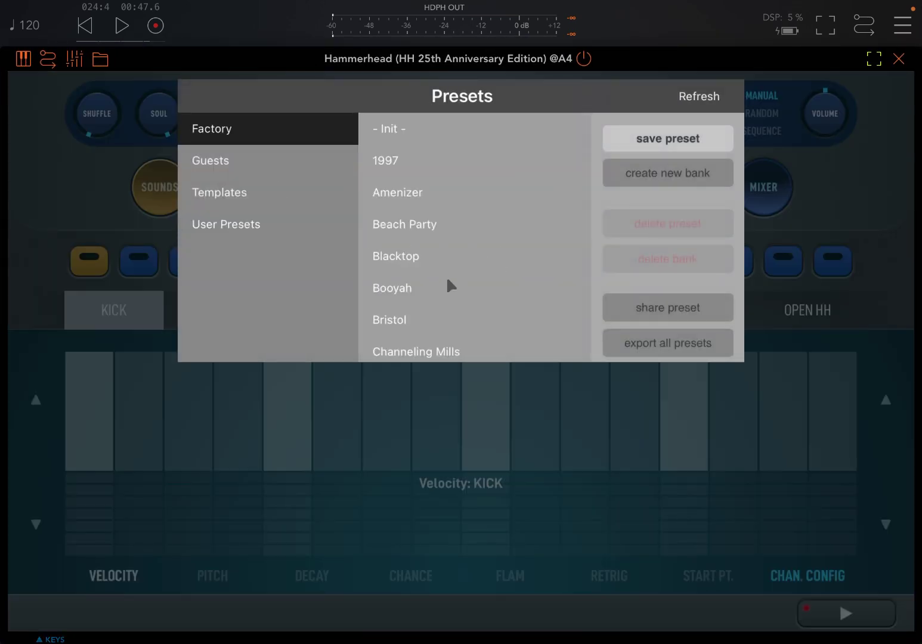
click(441, 227)
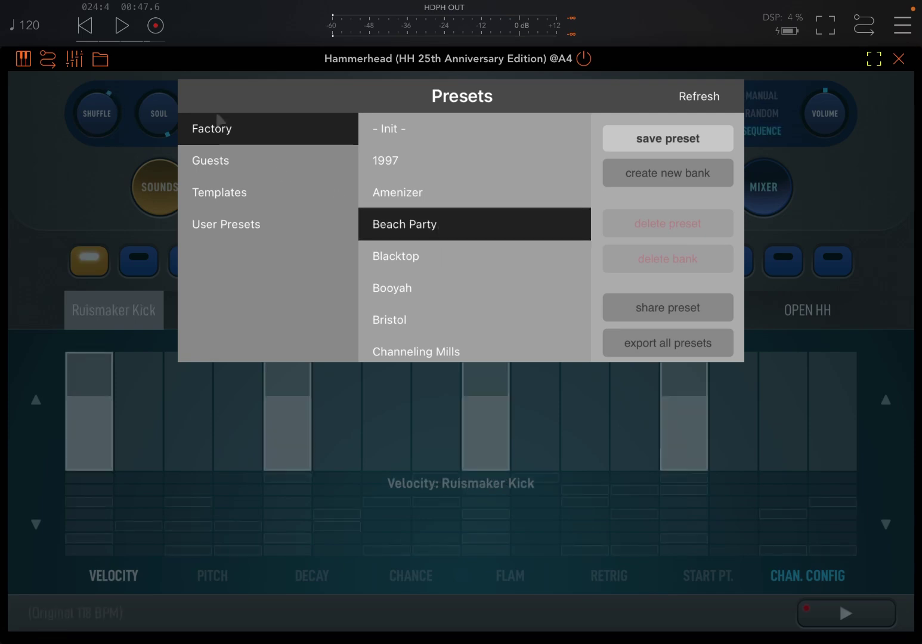
click(857, 125)
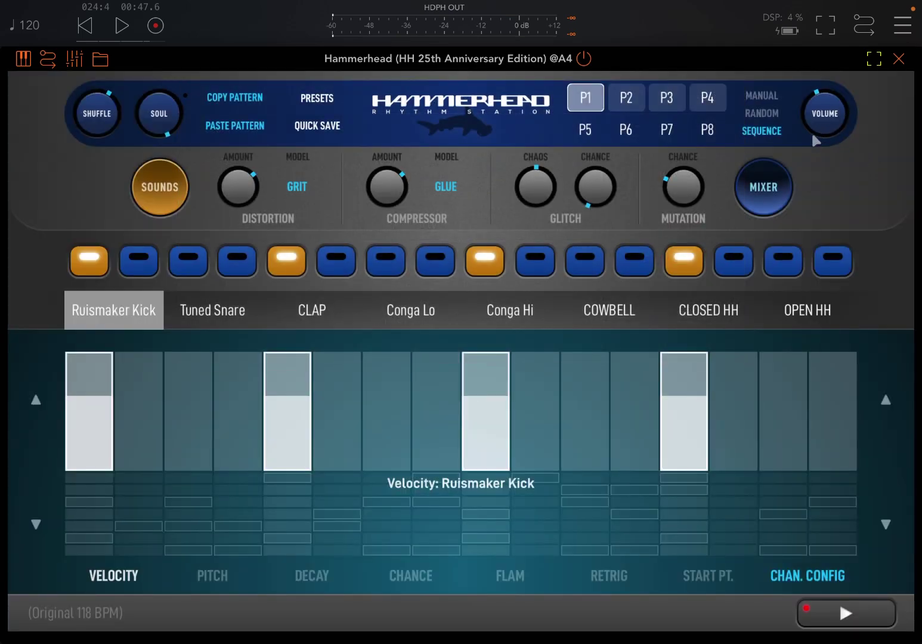
click(122, 27)
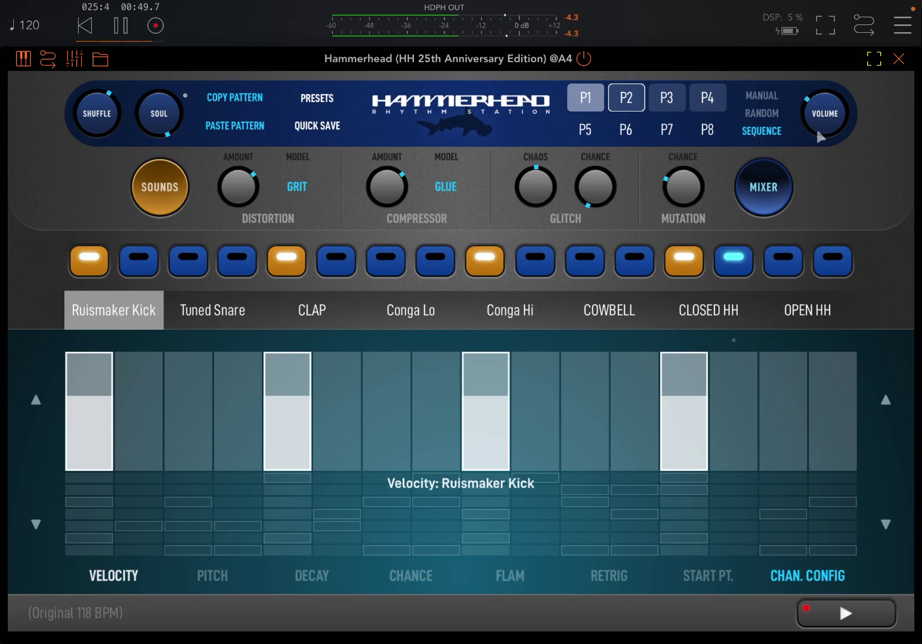
click(897, 59)
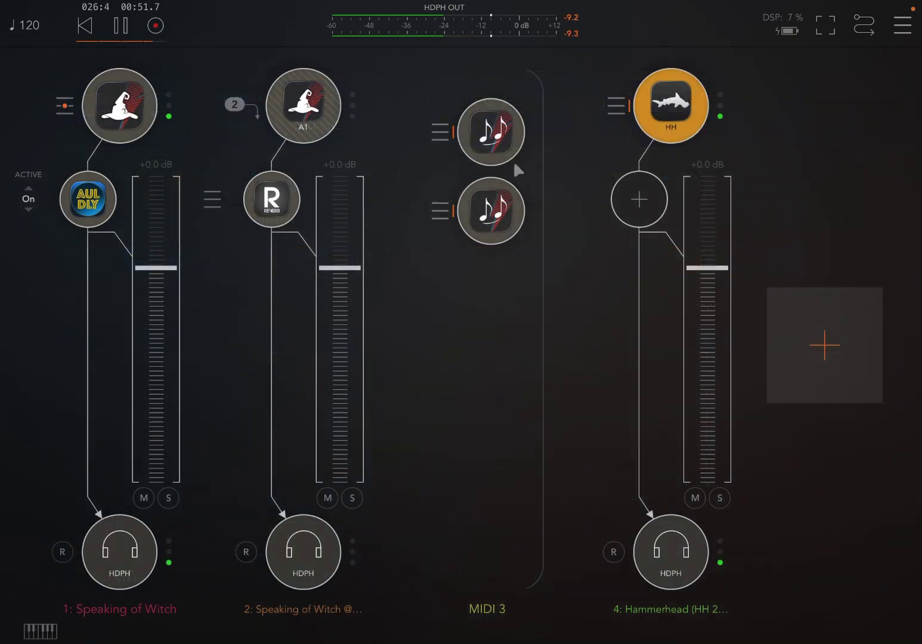
click(303, 106)
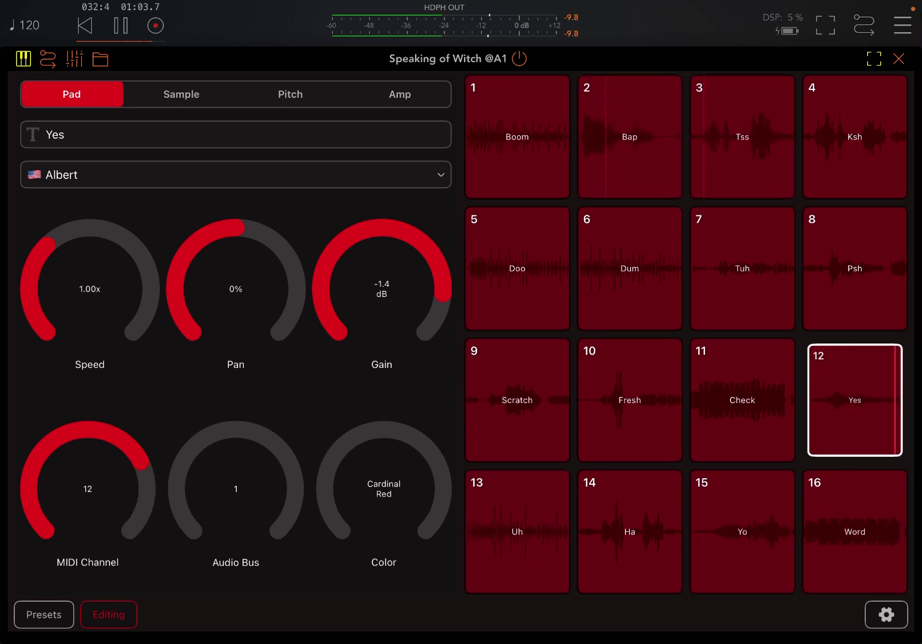
Step: Play Boom Bap Kit pads across all four rows, including Word, Tuh, Scratch and Ksh, over the running Hammerhead beat
click(629, 532)
click(855, 532)
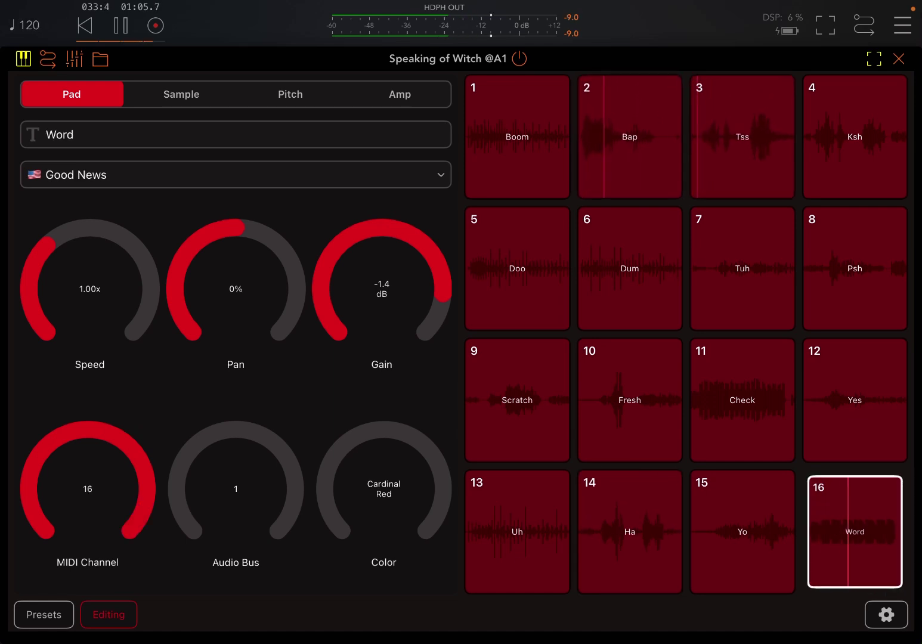
click(517, 268)
click(855, 136)
click(742, 269)
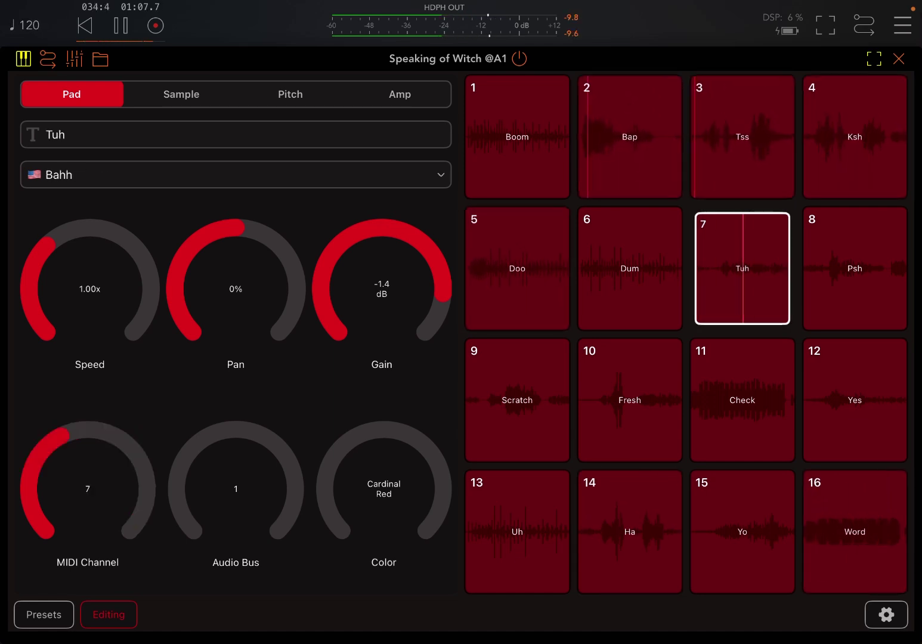
click(630, 269)
click(742, 269)
click(855, 268)
click(517, 400)
click(629, 400)
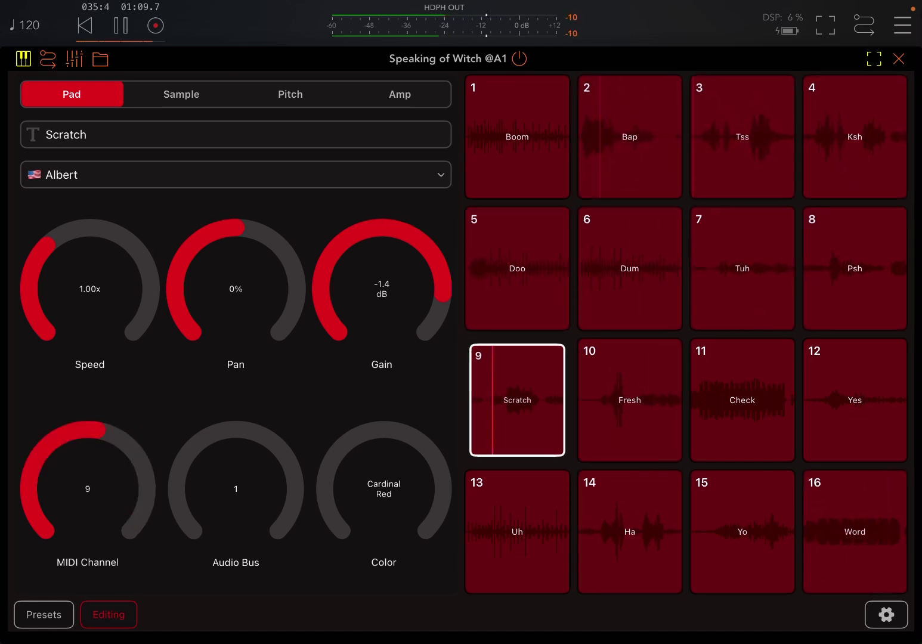
click(855, 400)
click(742, 400)
click(629, 532)
click(517, 531)
click(742, 268)
click(630, 269)
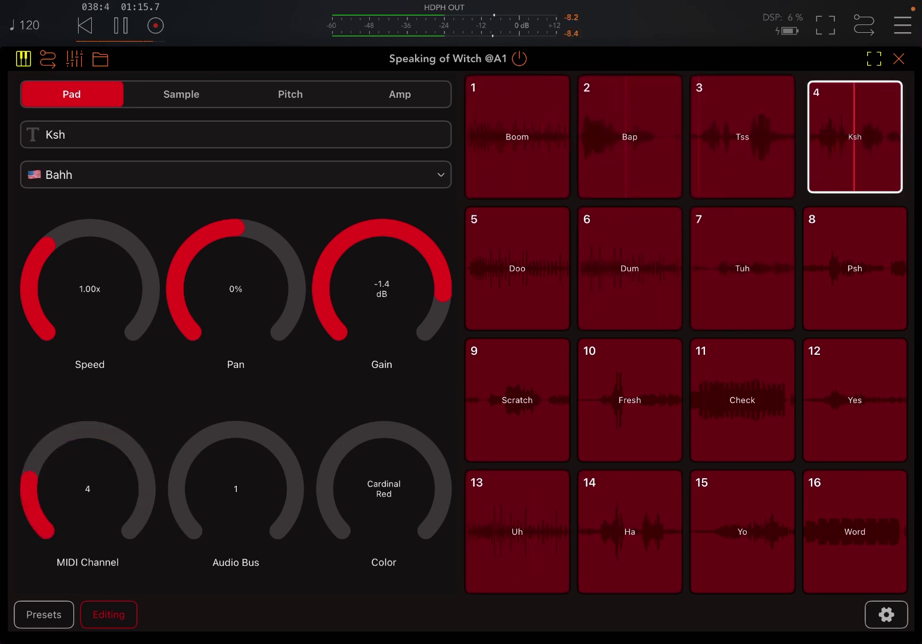
Step: Stop playback and audition the Boom, Bap, Tss and Ksh pads back and forth without the drums, ending on Boom
key(space)
click(516, 137)
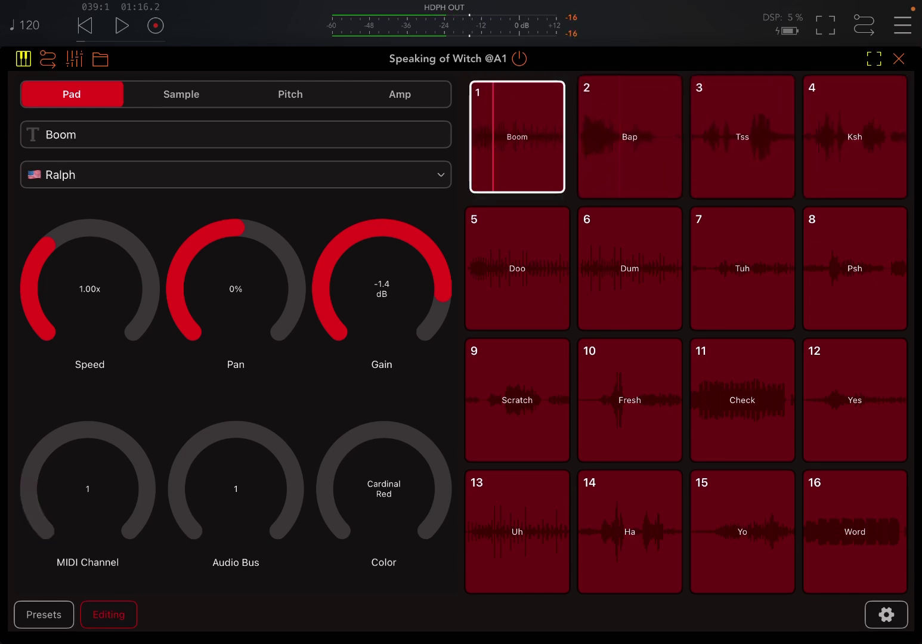
click(742, 137)
click(855, 137)
click(742, 136)
click(630, 136)
click(517, 137)
click(629, 137)
click(742, 136)
click(855, 137)
click(742, 136)
click(629, 137)
click(517, 137)
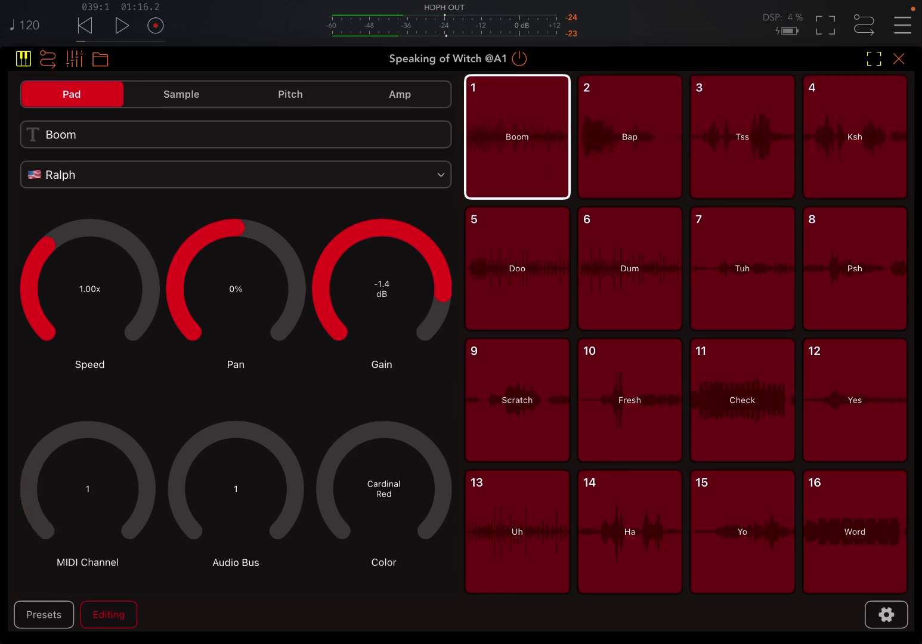